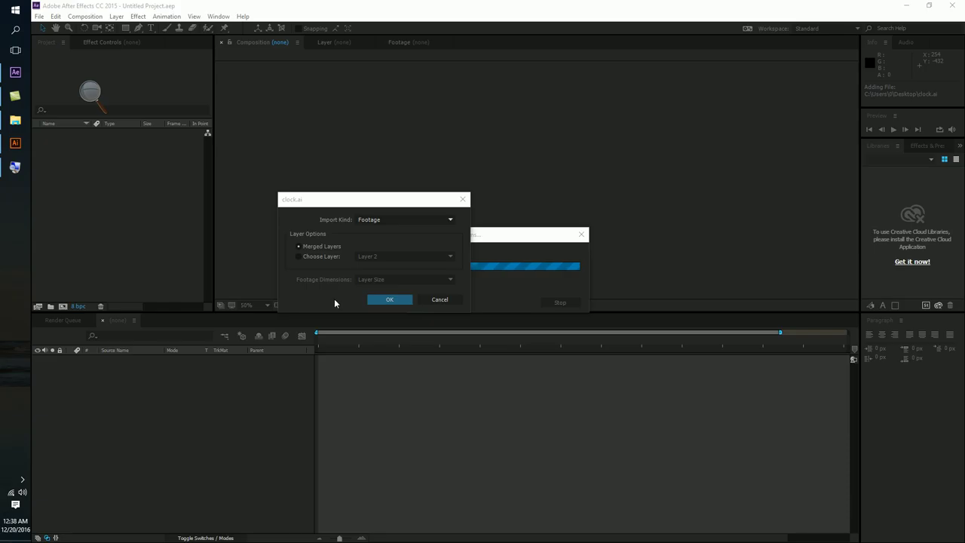
Cancel the clock.ai import, then drag clock.ai from the desktop into the After Effects Project panel
{"action": "key", "text": "Escape"}
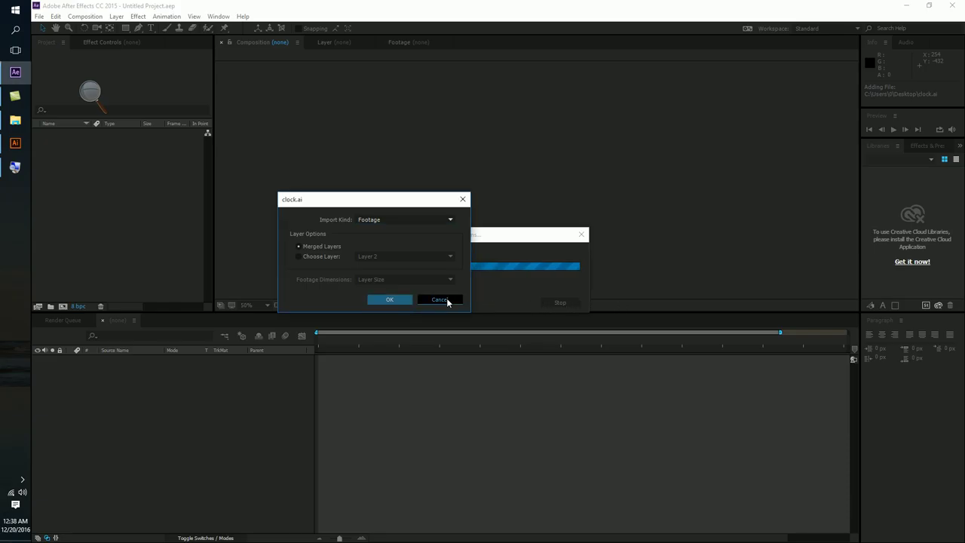
{"action": "left_click", "coordinate": [907, 6]}
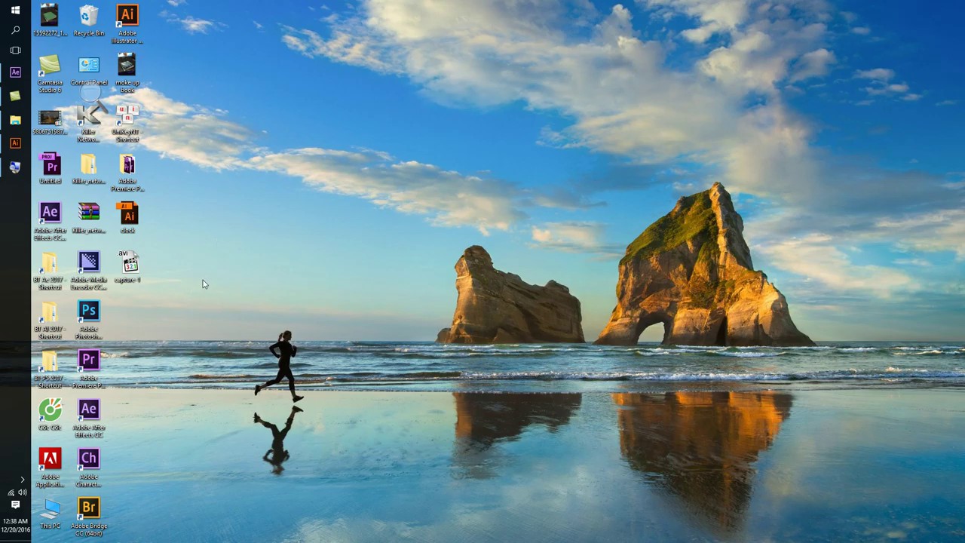
{"action": "left_click", "coordinate": [22, 491]}
{"action": "left_click", "coordinate": [245, 269]}
{"action": "left_click_drag", "start_coordinate": [128, 213], "coordinate": [58, 226]}
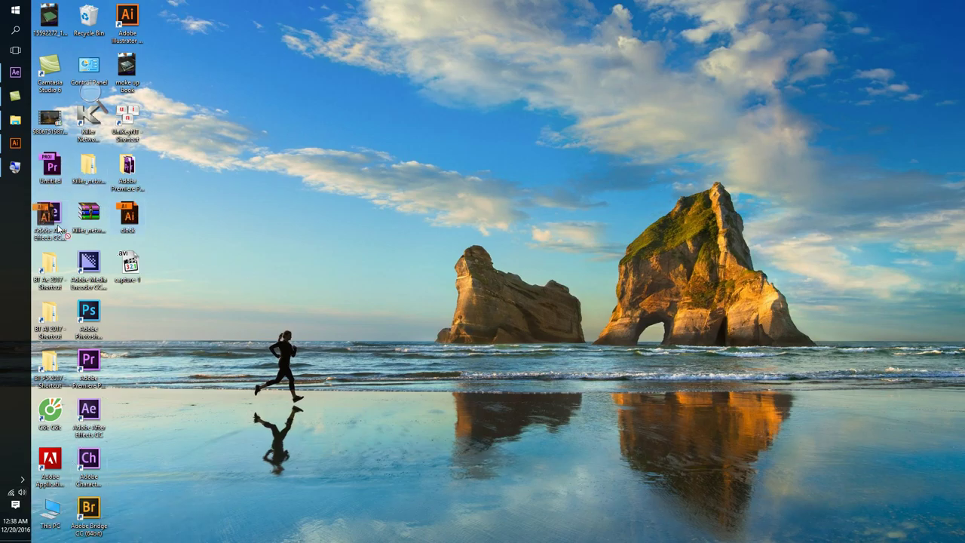
{"action": "left_click_drag", "start_coordinate": [58, 226], "coordinate": [161, 166]}
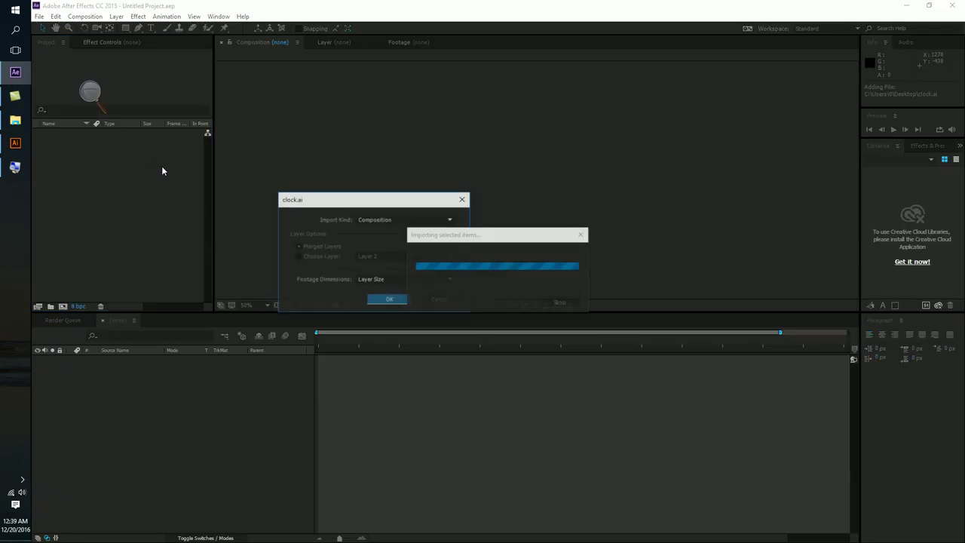
Import clock.ai as a Composition with Layer Size footage dimensions
{"action": "left_click", "coordinate": [395, 218]}
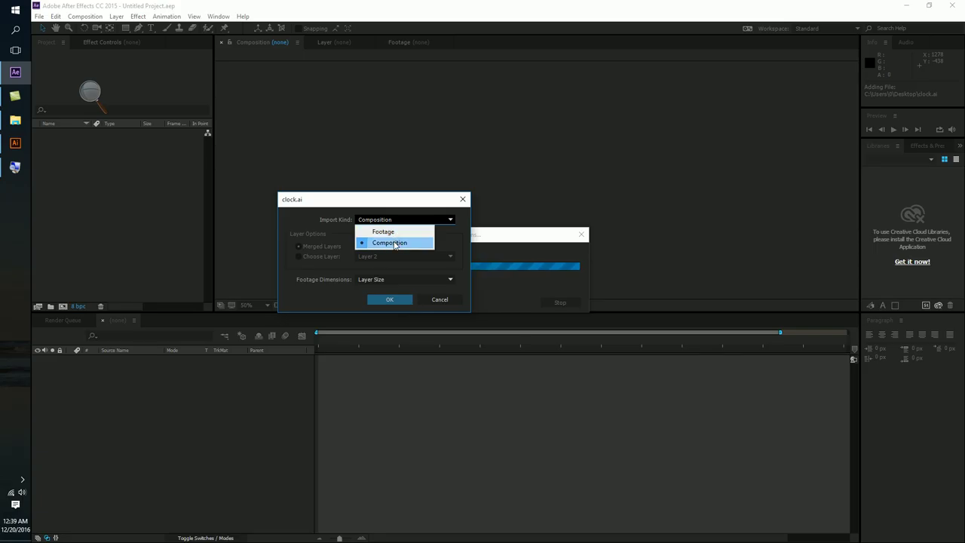
{"action": "left_click", "coordinate": [394, 242]}
{"action": "left_click", "coordinate": [381, 280]}
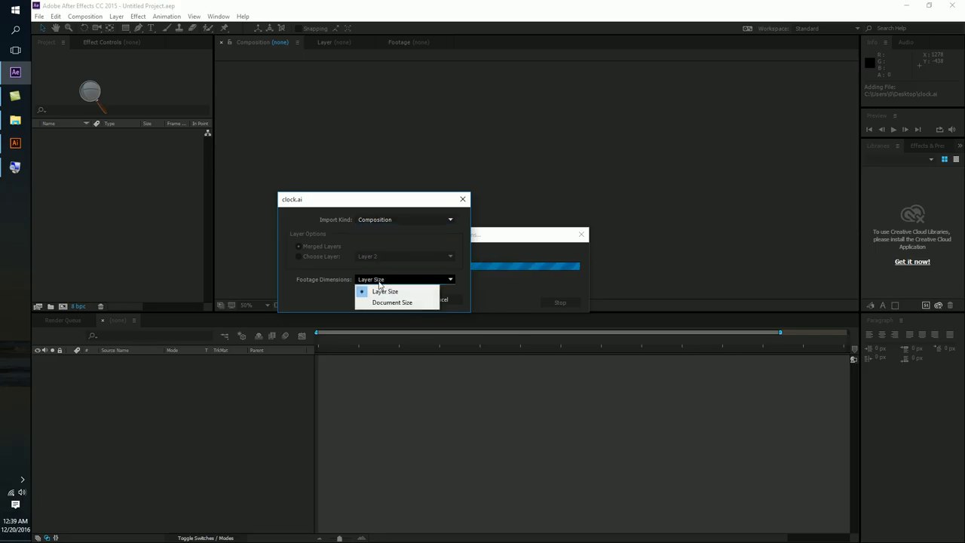
{"action": "left_click", "coordinate": [384, 293]}
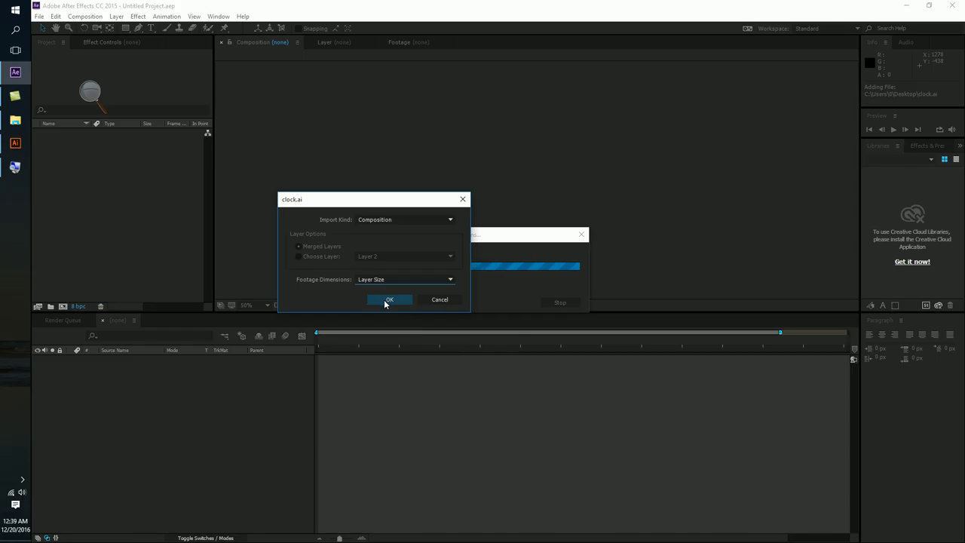
{"action": "left_click", "coordinate": [385, 300]}
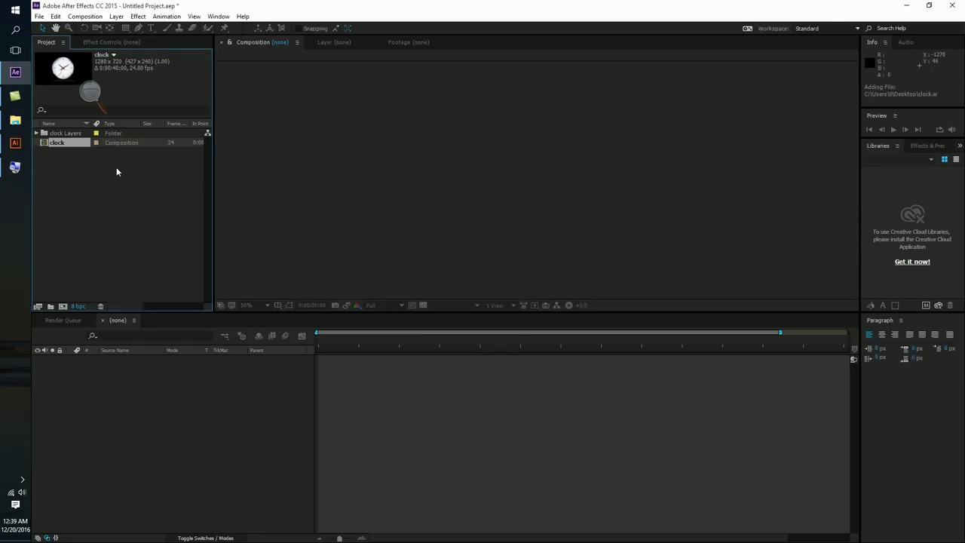
Expand the clock Layers folder, look through its layer files, and collapse it again
{"action": "left_click", "coordinate": [60, 142]}
{"action": "left_click", "coordinate": [75, 135]}
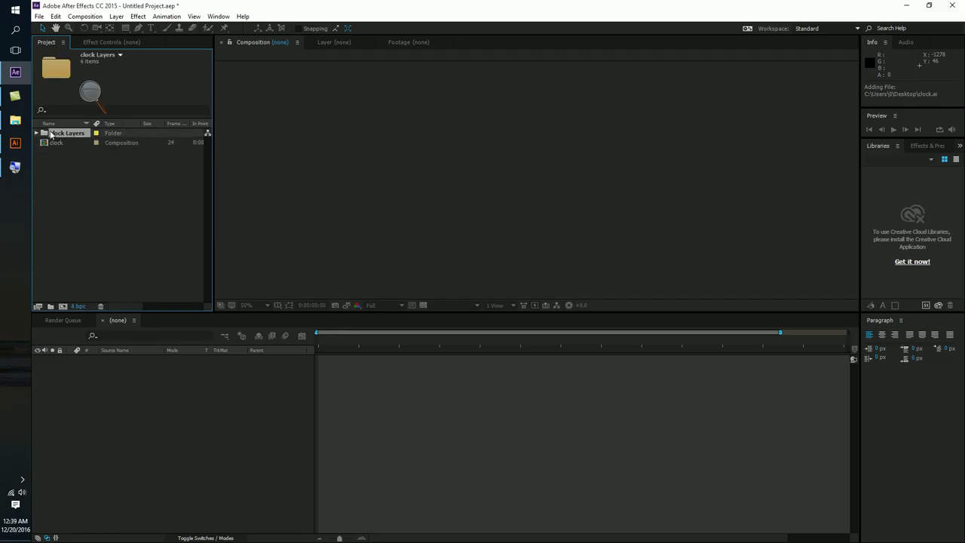
{"action": "left_click", "coordinate": [37, 134]}
{"action": "left_click", "coordinate": [72, 142]}
{"action": "left_click", "coordinate": [71, 151]}
{"action": "left_click", "coordinate": [72, 161]}
{"action": "left_click", "coordinate": [72, 171]}
{"action": "key", "text": "Down"}
{"action": "key", "text": "Down"}
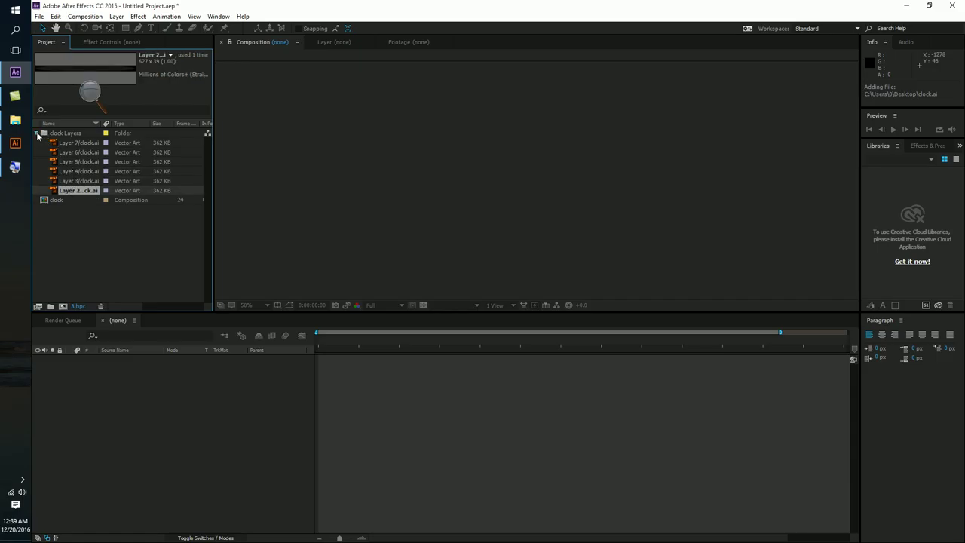
{"action": "left_click", "coordinate": [37, 133]}
Open the clock composition from the Project panel
{"action": "left_click", "coordinate": [60, 142]}
{"action": "left_click", "coordinate": [88, 166]}
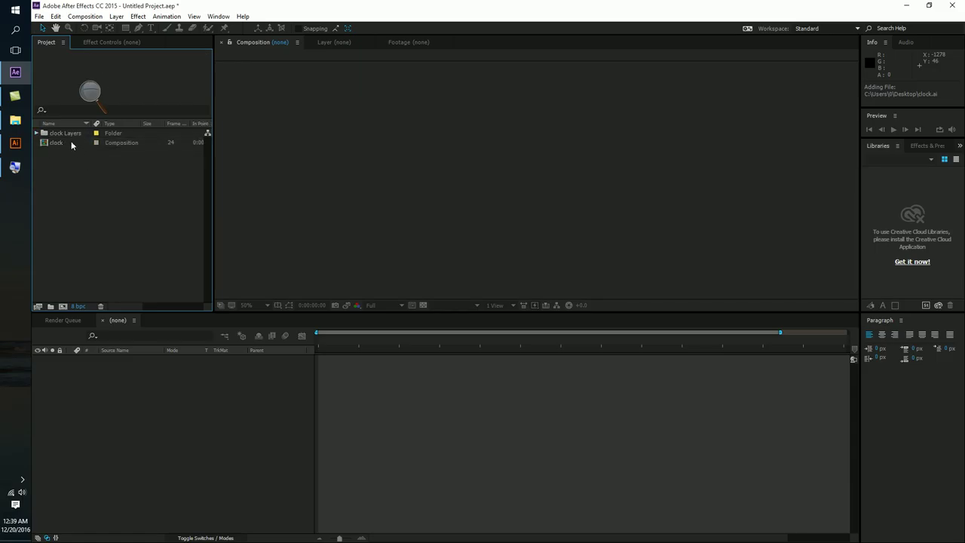
{"action": "double_click", "coordinate": [58, 143]}
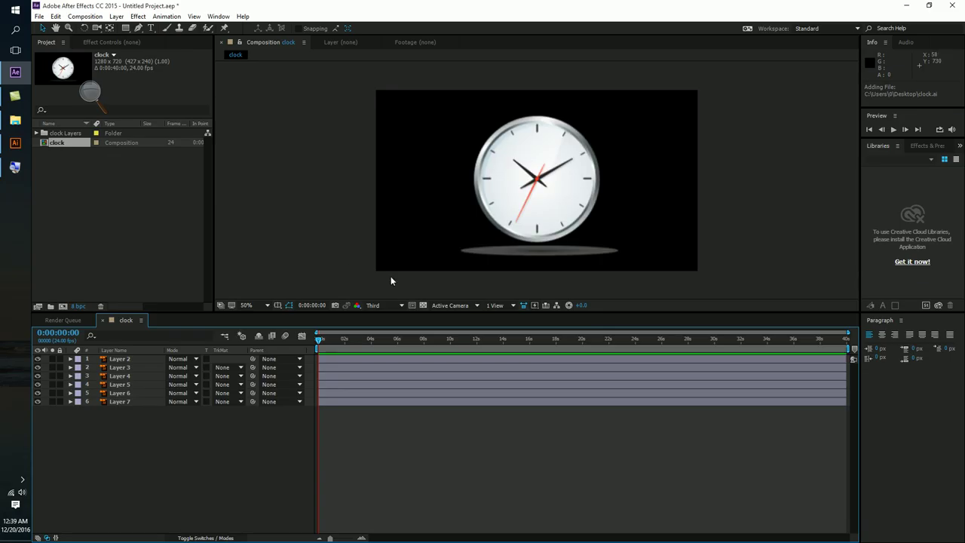
Scrub the clock animation to about 20 seconds with preview resolution set to Full
{"action": "left_click_drag", "start_coordinate": [330, 342], "coordinate": [425, 345]}
{"action": "left_click", "coordinate": [376, 305]}
{"action": "left_click", "coordinate": [385, 329]}
{"action": "left_click_drag", "start_coordinate": [448, 335], "coordinate": [589, 337]}
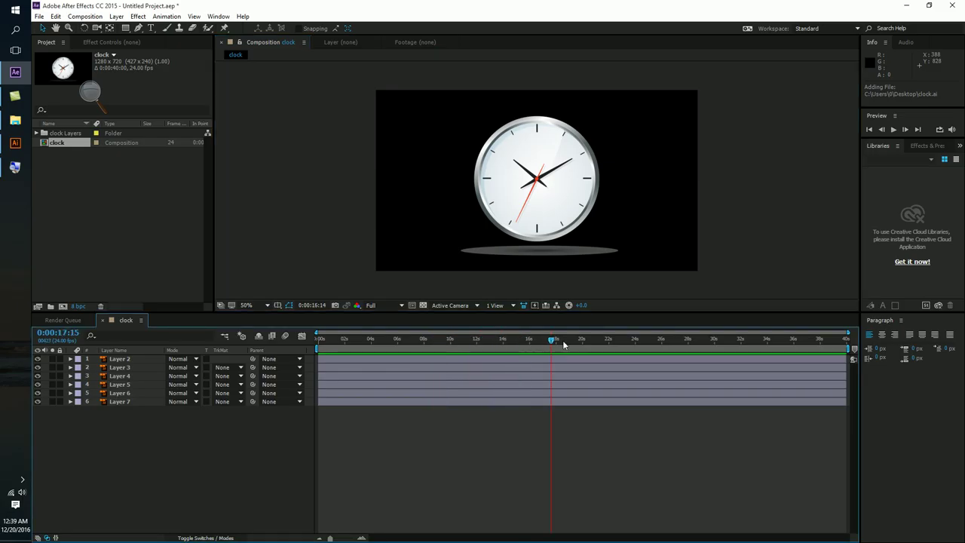
Select the second hand and Layers 2–7 in turn to identify each clock part
{"action": "left_click", "coordinate": [526, 223]}
{"action": "left_click", "coordinate": [376, 253]}
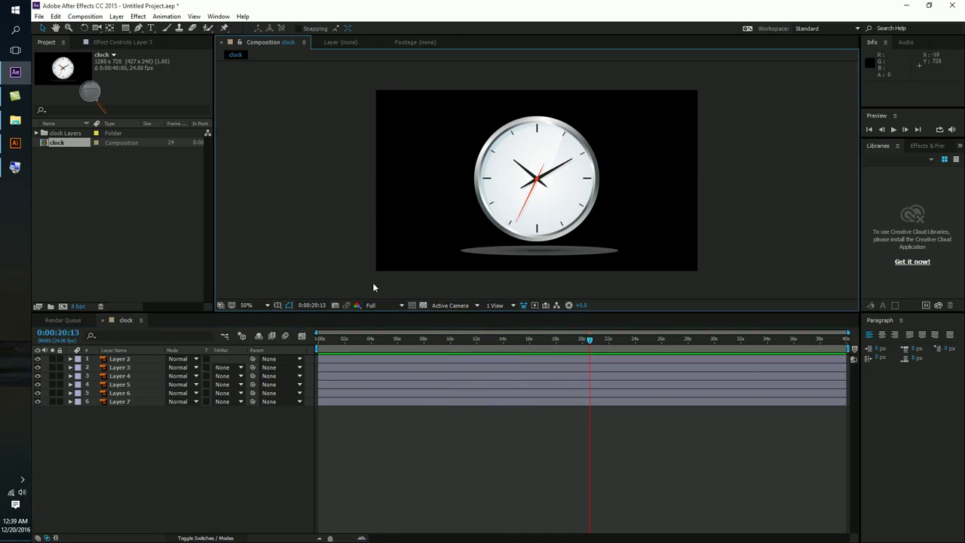
{"action": "left_click", "coordinate": [124, 359]}
{"action": "left_click", "coordinate": [125, 368]}
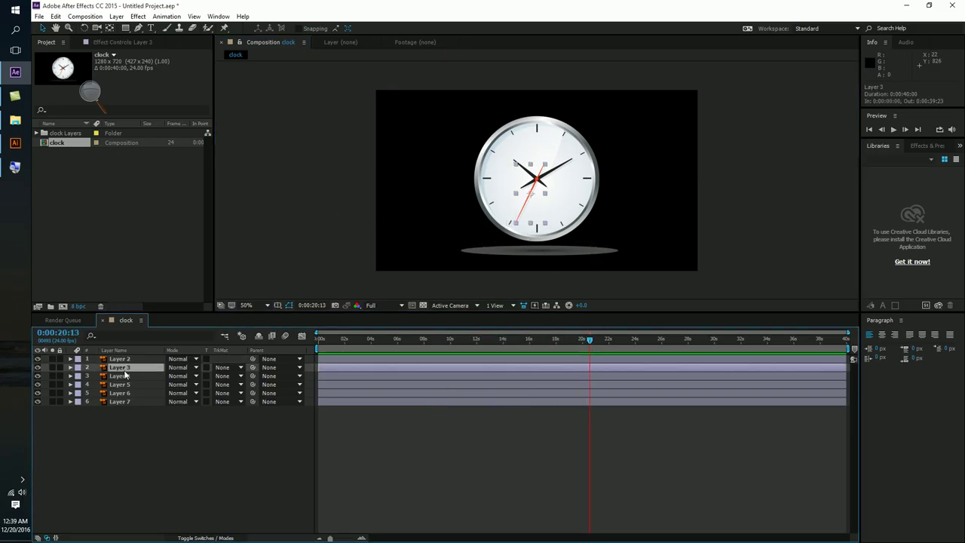
{"action": "left_click", "coordinate": [125, 376]}
{"action": "left_click", "coordinate": [125, 384]}
{"action": "left_click", "coordinate": [125, 392]}
{"action": "left_click", "coordinate": [123, 401]}
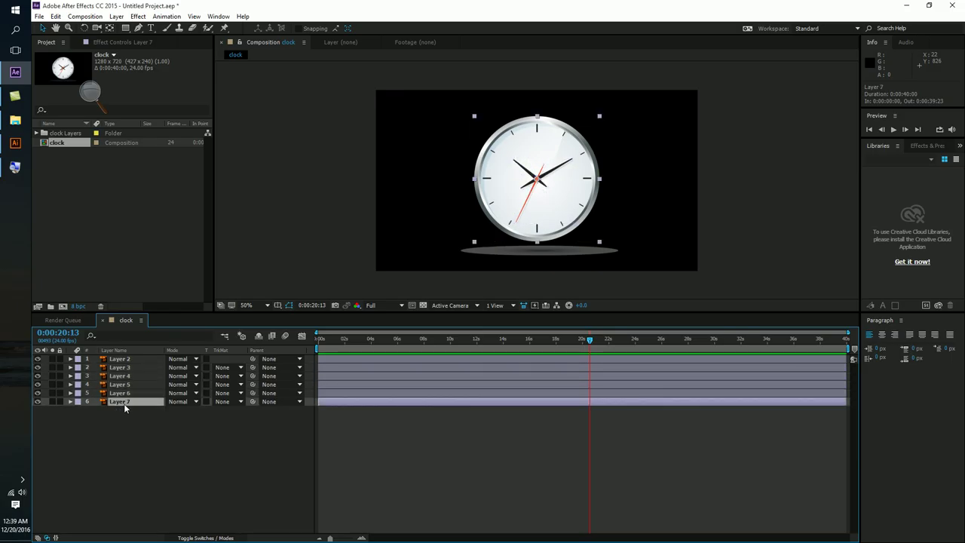
{"action": "left_click", "coordinate": [150, 426]}
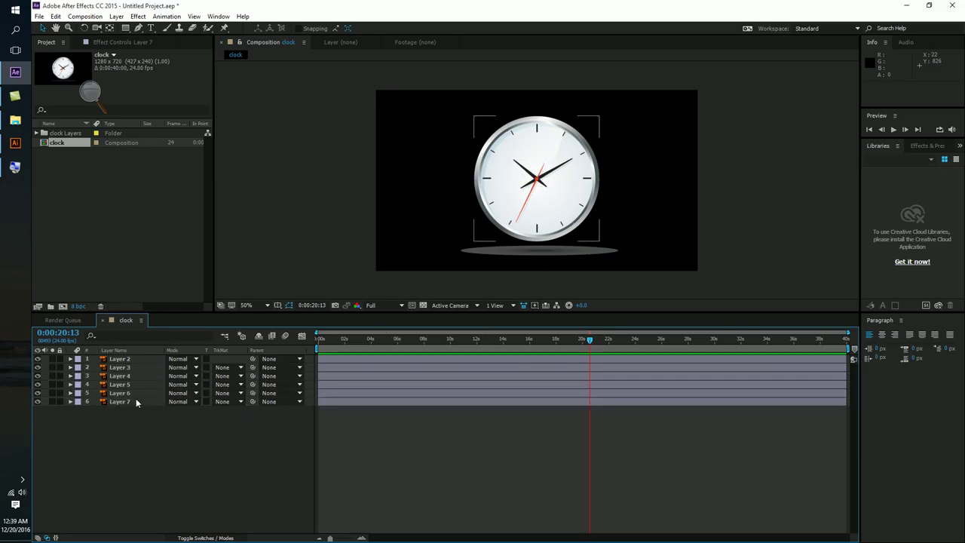
Delete the shadow layer beneath the clock, leaving Layers 3–7
{"action": "left_click", "coordinate": [538, 251]}
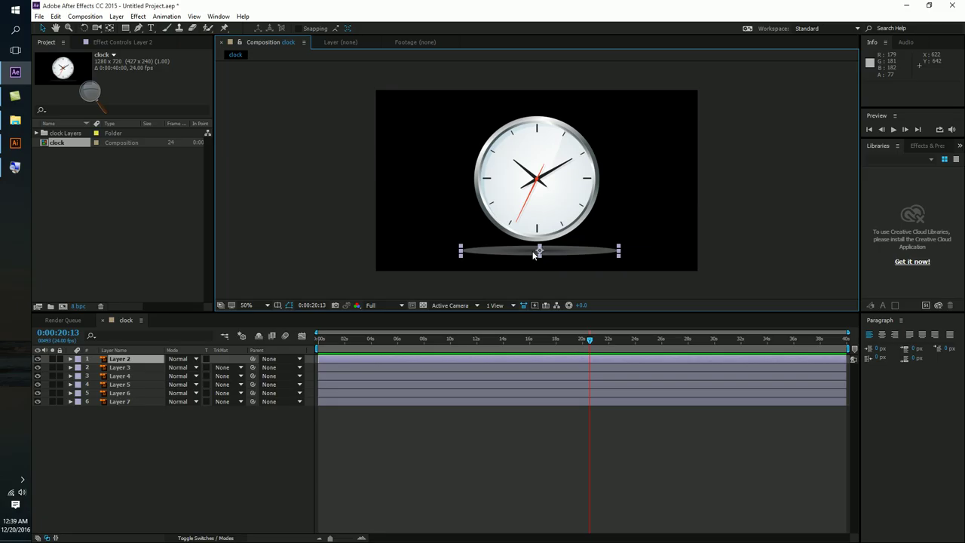
{"action": "key", "text": "Delete"}
{"action": "left_click", "coordinate": [519, 227]}
{"action": "left_click", "coordinate": [417, 183]}
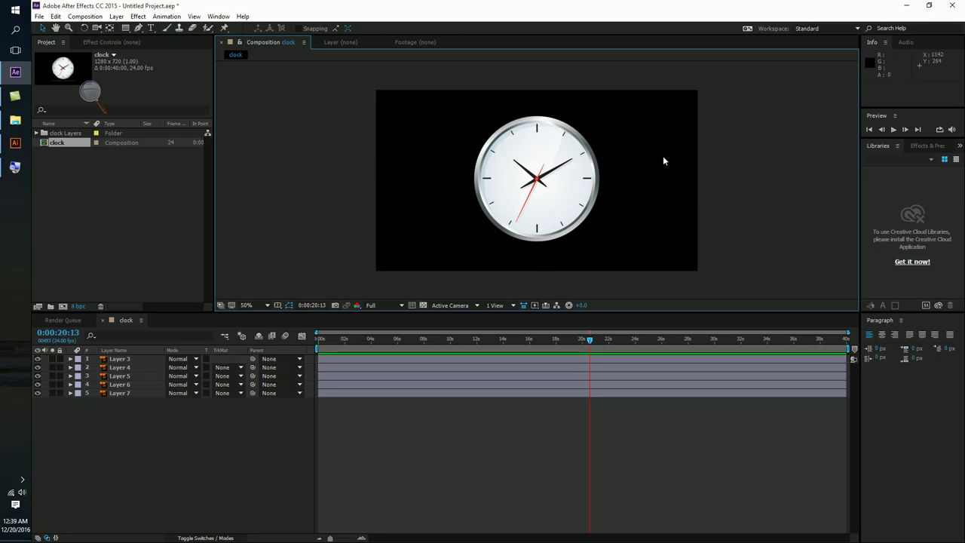
Review the Composition Settings and close them without changes
{"action": "key", "text": "ctrl+k"}
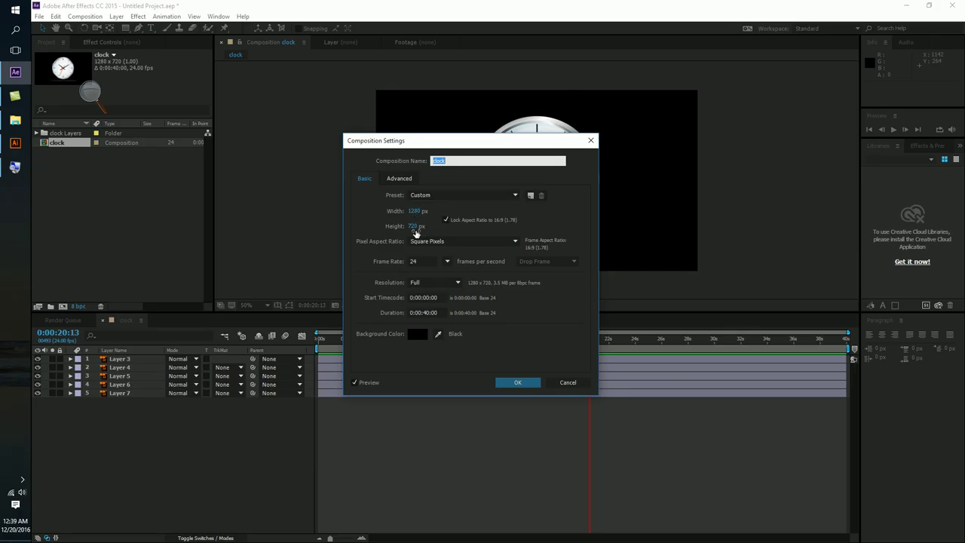
{"action": "left_click", "coordinate": [530, 354]}
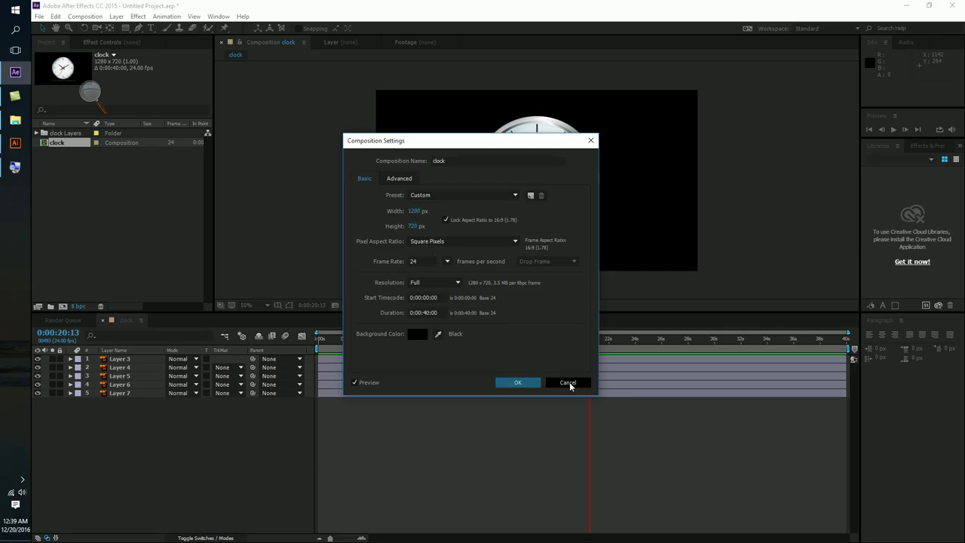
{"action": "left_click", "coordinate": [569, 382]}
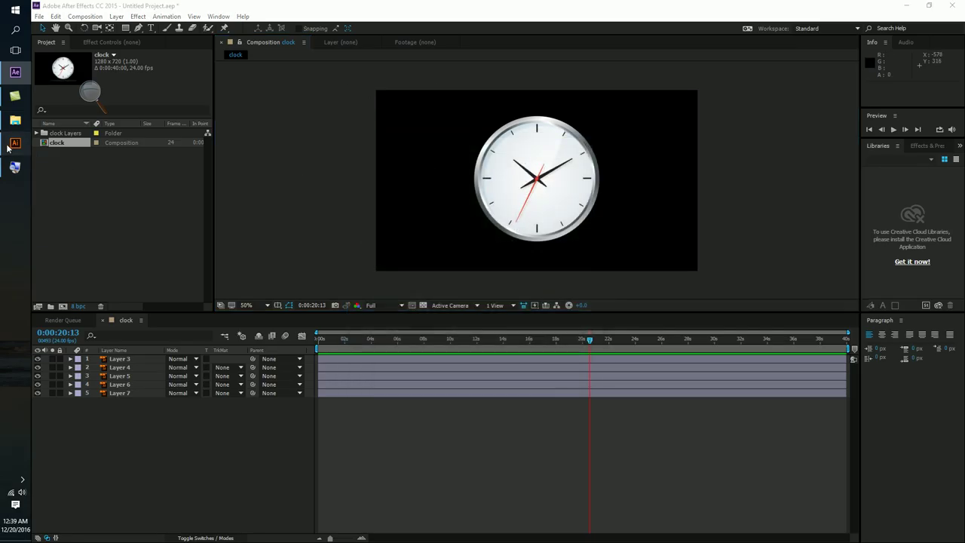
{"action": "left_click", "coordinate": [13, 144]}
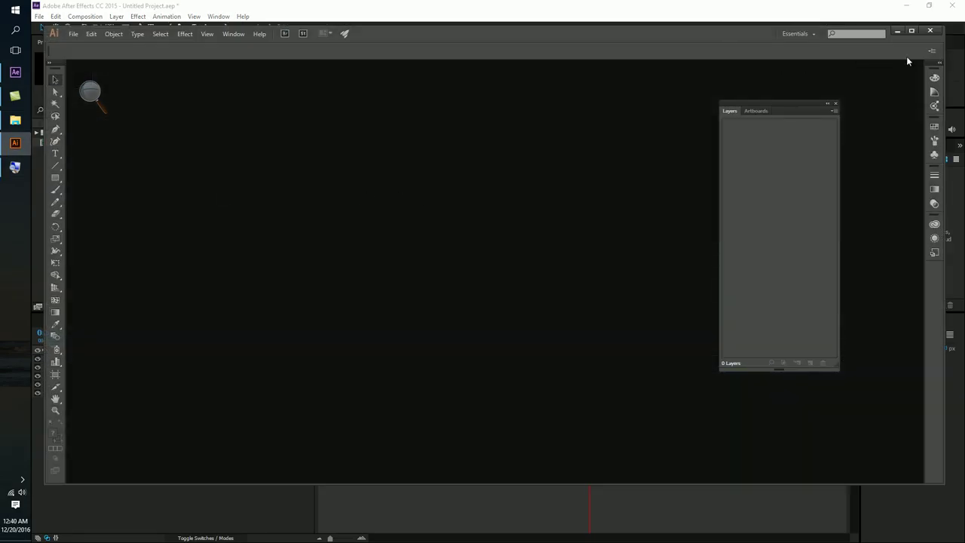
Minimize Illustrator and After Effects, then launch Photoshop from its desktop icon
{"action": "left_click", "coordinate": [897, 34]}
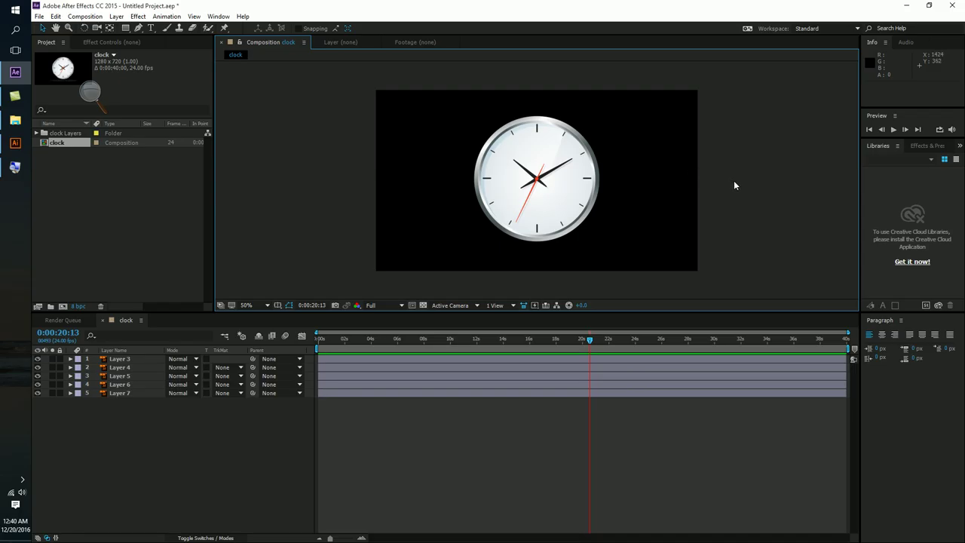
{"action": "left_click", "coordinate": [48, 163]}
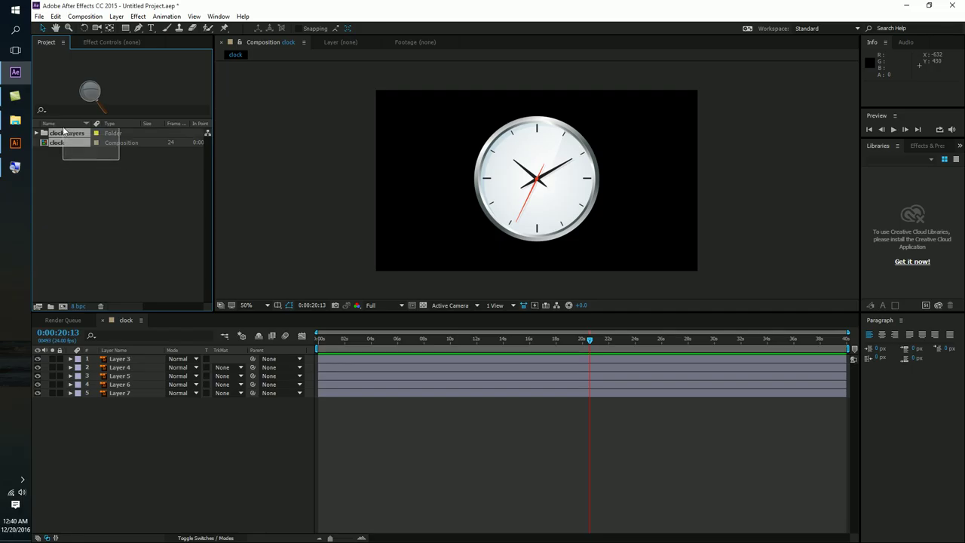
{"action": "left_click", "coordinate": [909, 6]}
{"action": "double_click", "coordinate": [96, 309]}
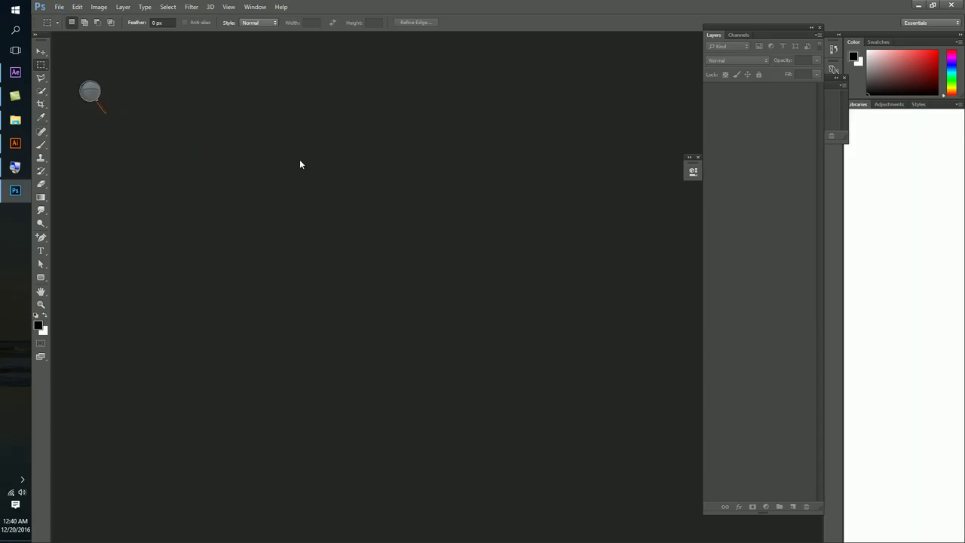
Start a new Photoshop document and browse the Mobile App Design artboard presets
{"action": "left_click", "coordinate": [59, 6]}
{"action": "left_click", "coordinate": [76, 17]}
{"action": "left_click", "coordinate": [445, 143]}
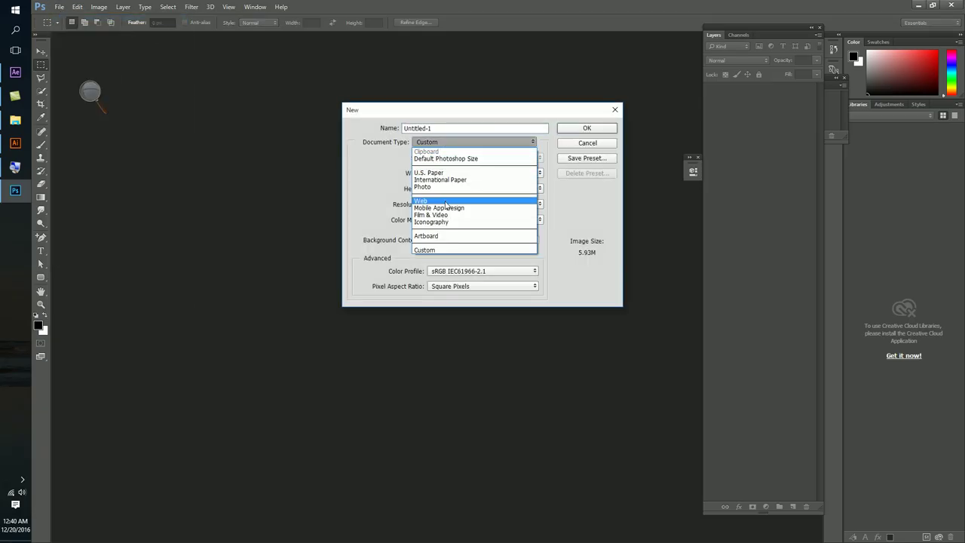
{"action": "left_click", "coordinate": [445, 208]}
{"action": "left_click", "coordinate": [455, 159]}
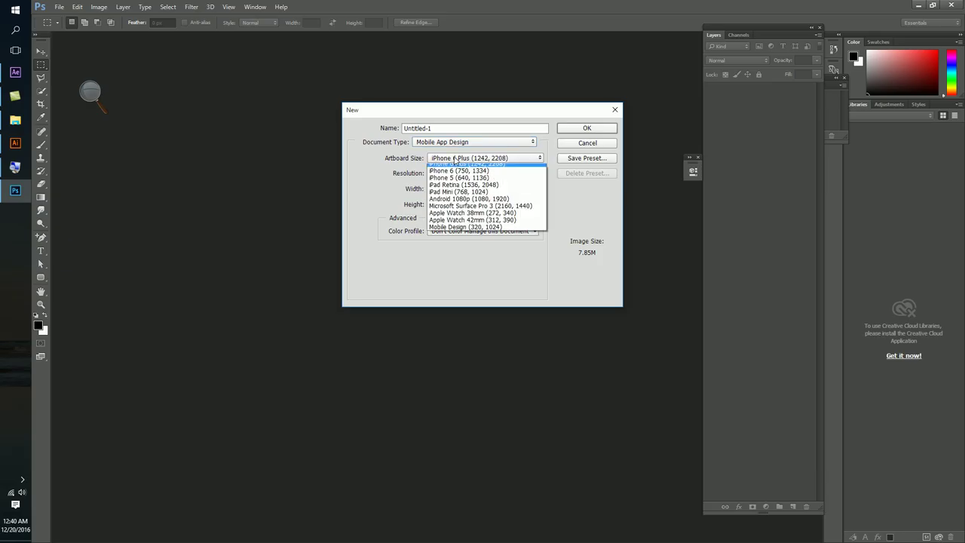
{"action": "left_click", "coordinate": [356, 172]}
Create a 1280×720 Film & Video HDV/HDTV 720p/29.97 document with a black pasteboard
{"action": "left_click", "coordinate": [452, 142]}
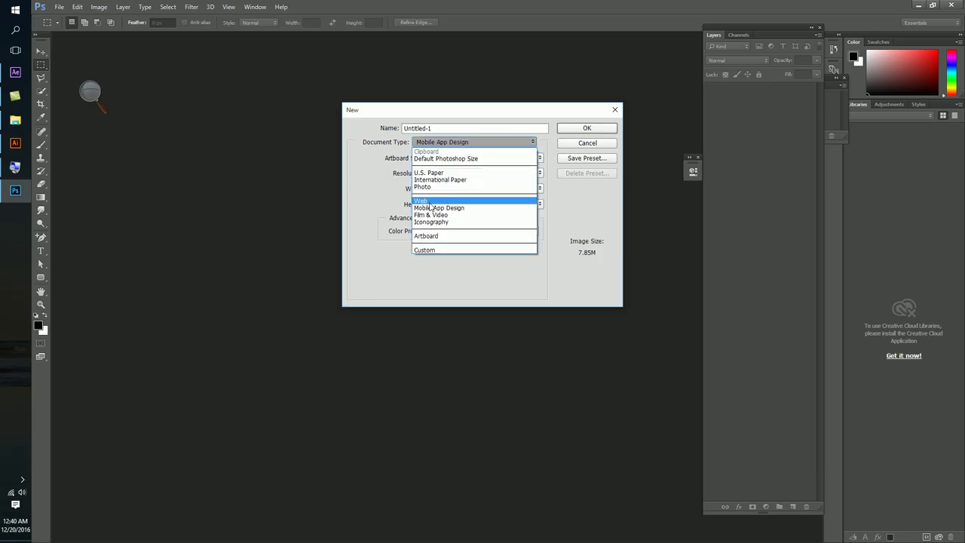
{"action": "left_click", "coordinate": [432, 215]}
{"action": "left_click", "coordinate": [452, 158]}
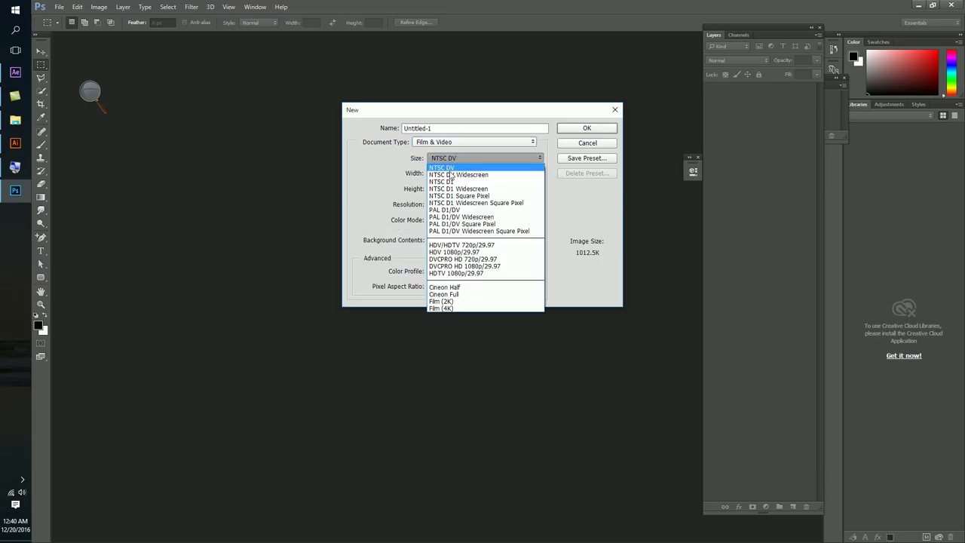
{"action": "left_click", "coordinate": [465, 247]}
{"action": "double_click", "coordinate": [459, 177]}
{"action": "left_click", "coordinate": [595, 128]}
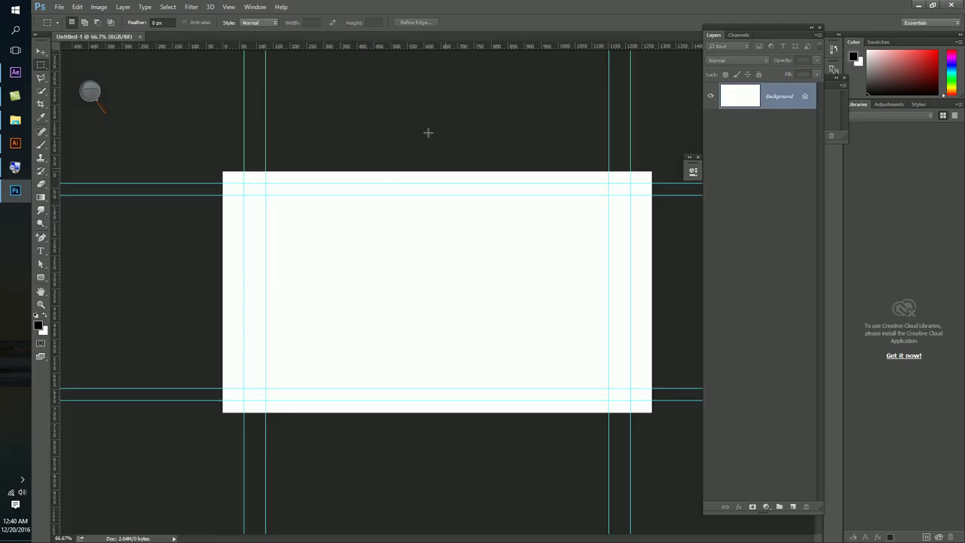
{"action": "right_click", "coordinate": [424, 127]}
{"action": "left_click", "coordinate": [462, 144]}
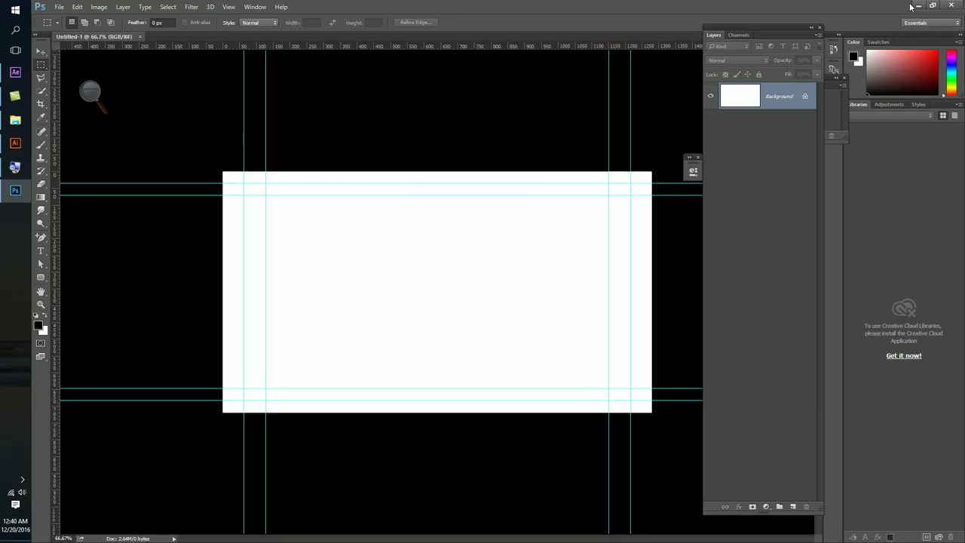
Go to bài tập > 2 make animation . paper cutout and preview the bai 2 video
{"action": "left_click", "coordinate": [15, 120]}
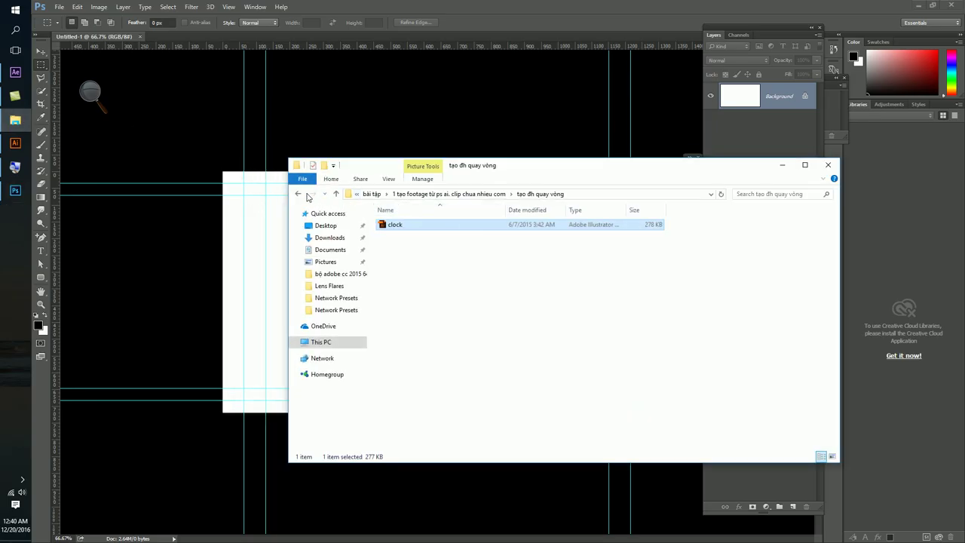
{"action": "left_click", "coordinate": [299, 194]}
{"action": "left_click", "coordinate": [300, 194]}
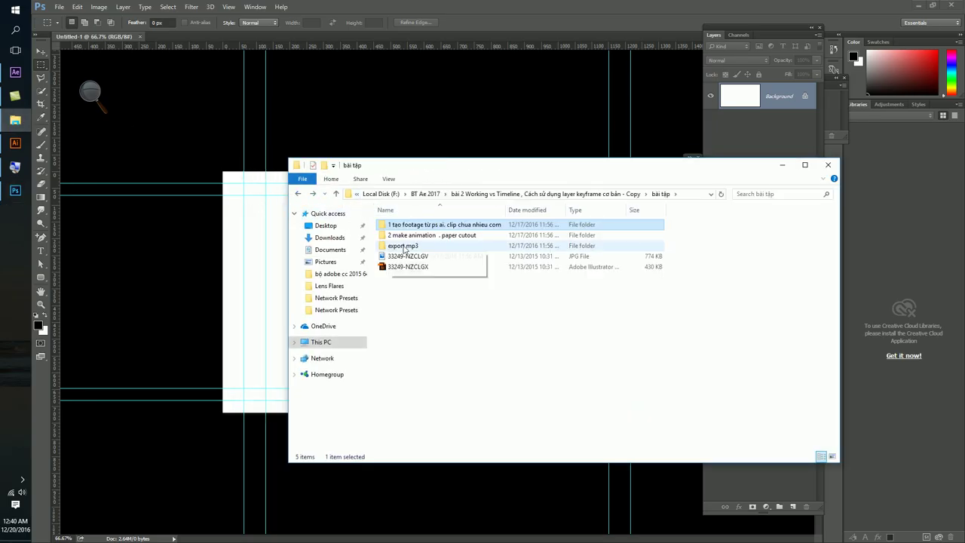
{"action": "double_click", "coordinate": [409, 233]}
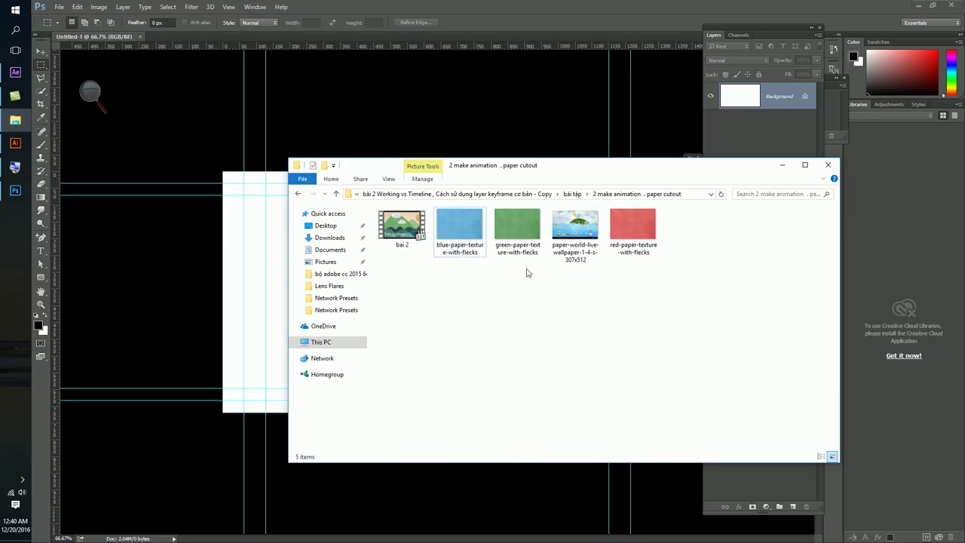
{"action": "left_click", "coordinate": [396, 216]}
{"action": "double_click", "coordinate": [396, 216]}
{"action": "left_click", "coordinate": [502, 228]}
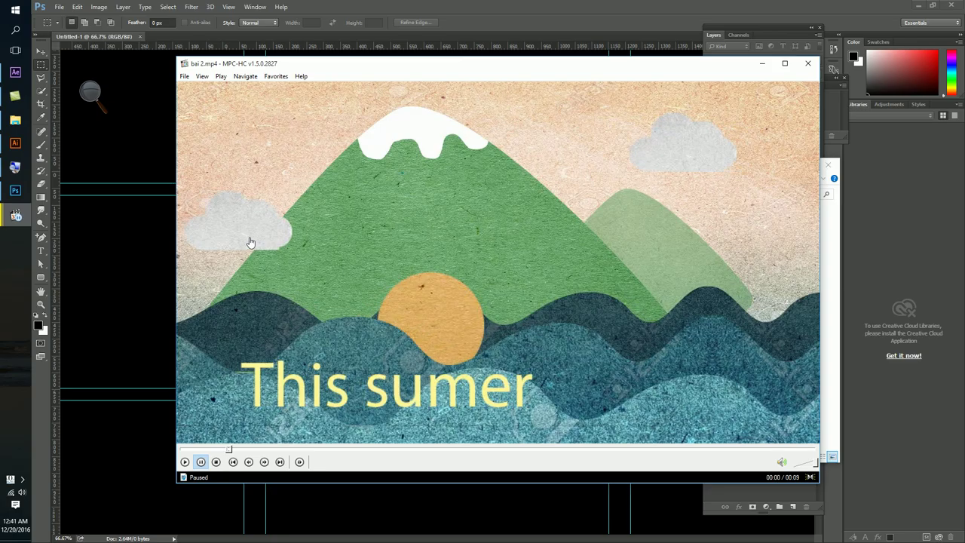
{"action": "left_click", "coordinate": [762, 63]}
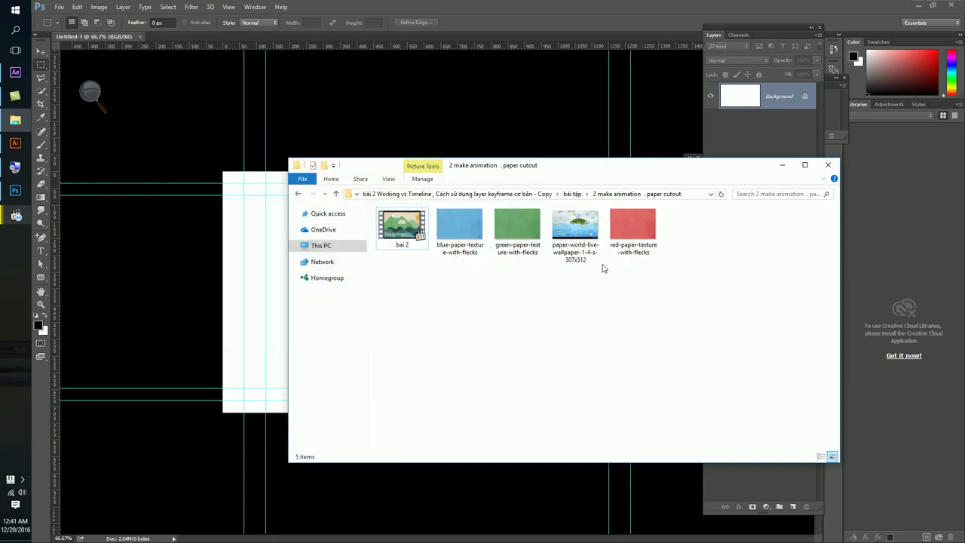
Drag blue-paper-texture-with-flecks.jpg into Photoshop to open it
{"action": "left_click", "coordinate": [466, 232]}
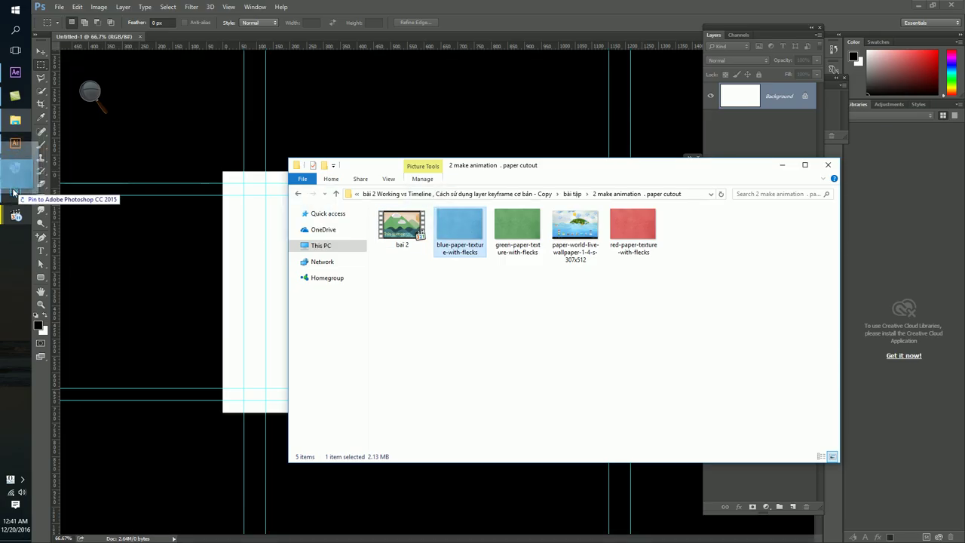
{"action": "left_click", "coordinate": [15, 192]}
{"action": "left_click_drag", "start_coordinate": [440, 13], "coordinate": [455, 49]}
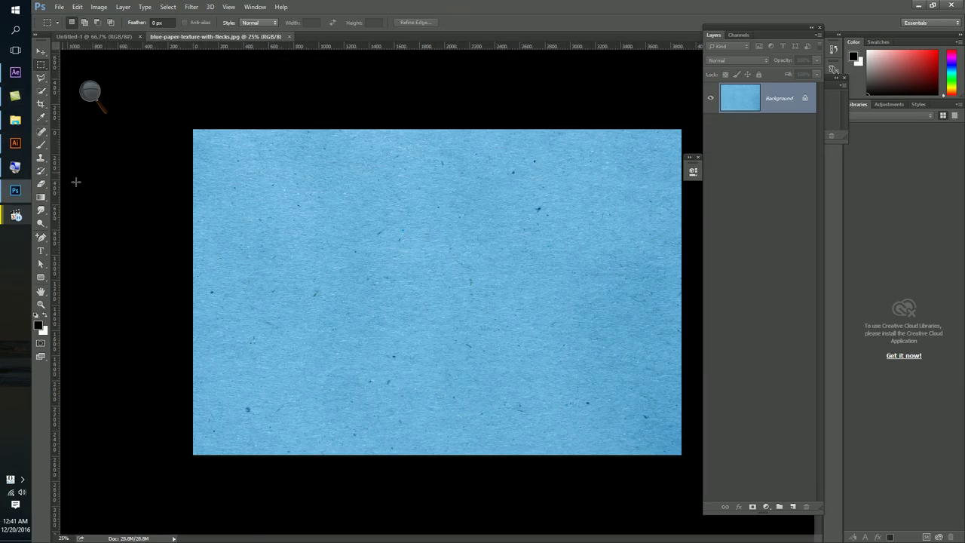
Draw a wavy Pen-tool line across the blue paper's lower part, crests and troughs
{"action": "key", "text": "p"}
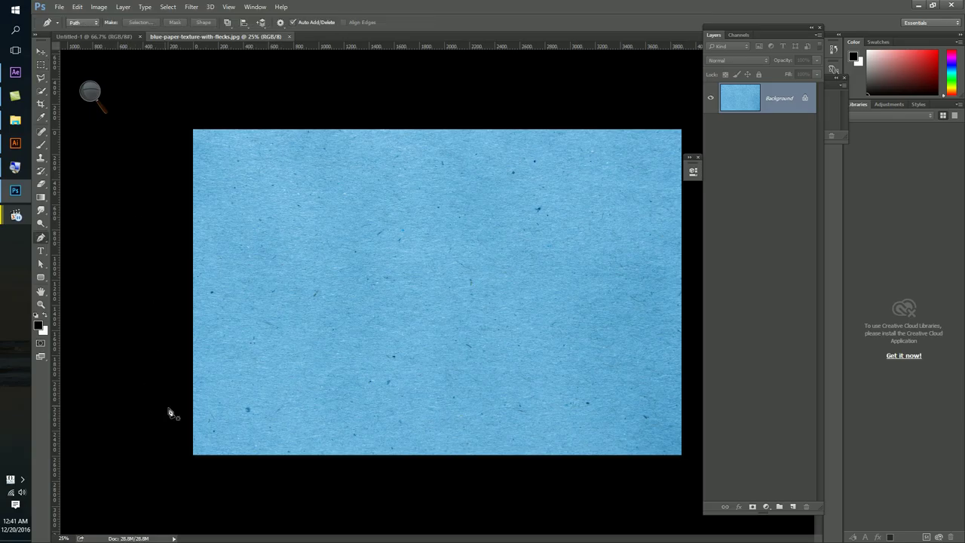
{"action": "left_click", "coordinate": [147, 409]}
{"action": "left_click_drag", "start_coordinate": [207, 394], "coordinate": [242, 395]}
{"action": "left_click_drag", "start_coordinate": [298, 437], "coordinate": [328, 441]}
{"action": "left_click", "coordinate": [378, 397]}
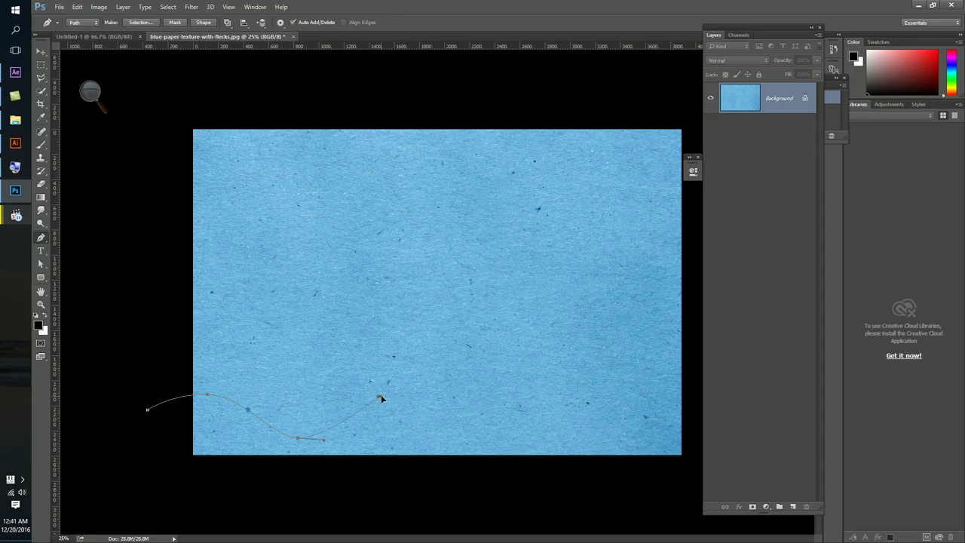
{"action": "left_click_drag", "start_coordinate": [391, 398], "coordinate": [412, 397]}
{"action": "left_click_drag", "start_coordinate": [465, 429], "coordinate": [520, 429]}
{"action": "mouse_move", "coordinate": [565, 397]}
{"action": "left_mouse_down"}
{"action": "mouse_move", "coordinate": [623, 397]}
{"action": "mouse_move", "coordinate": [673, 428]}
{"action": "left_mouse_up"}
{"action": "left_click_drag", "start_coordinate": [685, 394], "coordinate": [701, 392]}
Close the wave outline below the paper's bottom edge
{"action": "left_click", "coordinate": [691, 477]}
{"action": "left_click", "coordinate": [625, 495]}
{"action": "left_click", "coordinate": [309, 511]}
{"action": "left_click", "coordinate": [202, 507]}
{"action": "left_click", "coordinate": [143, 489]}
Copy the wave strip to Layer 1, hide the Background, and drag it into Untitled-1
{"action": "key", "text": "ctrl+Return"}
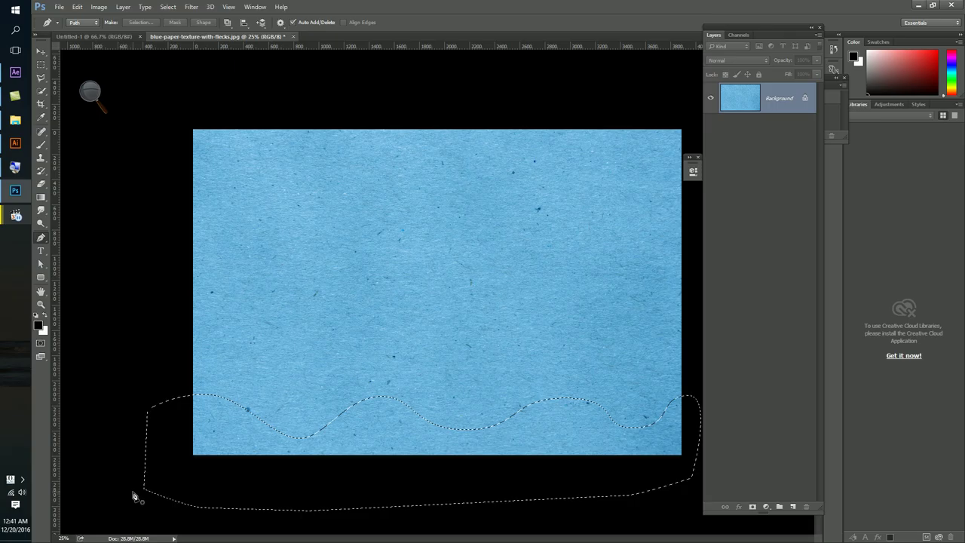
{"action": "key", "text": "ctrl+j"}
{"action": "key", "text": "v"}
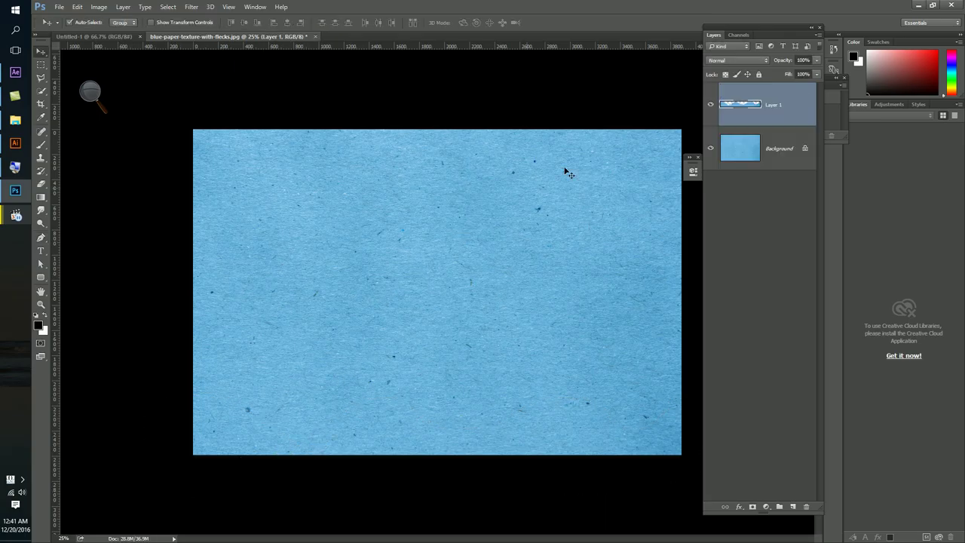
{"action": "left_click", "coordinate": [710, 148]}
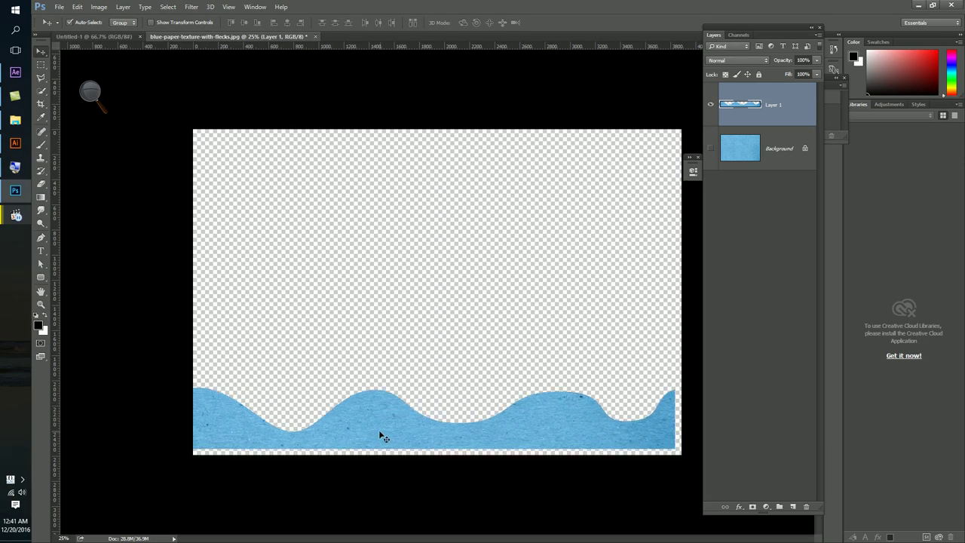
{"action": "scroll", "coordinate": [385, 433], "scroll_direction": "down", "scroll_amount": 1}
{"action": "mouse_move", "coordinate": [370, 411]}
{"action": "left_mouse_down"}
{"action": "mouse_move", "coordinate": [369, 280]}
{"action": "mouse_move", "coordinate": [376, 344]}
{"action": "left_mouse_up"}
Scale the wave to about 42% and place it along the canvas bottom
{"action": "key", "text": "ctrl+t"}
{"action": "scroll", "coordinate": [294, 287], "scroll_direction": "down", "scroll_amount": 3}
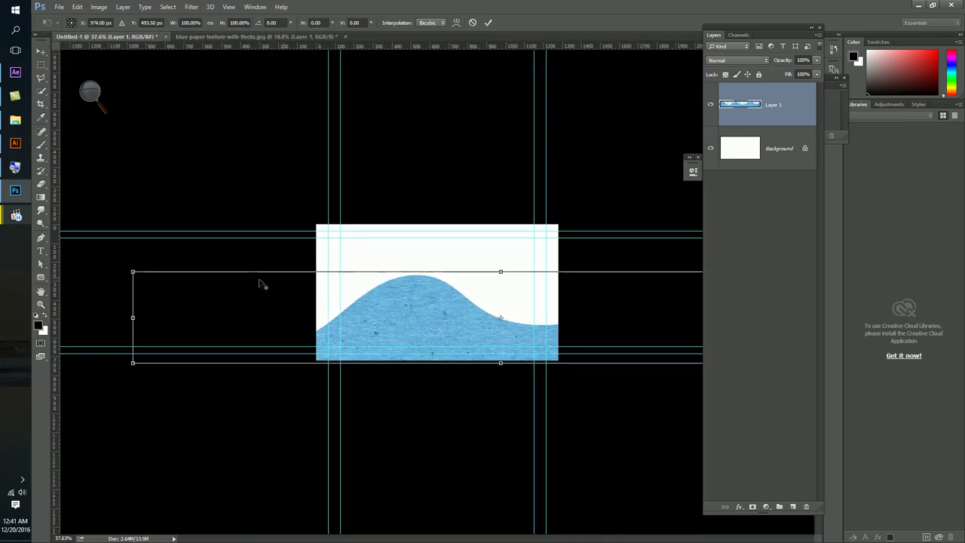
{"action": "left_click_drag", "start_coordinate": [134, 272], "coordinate": [372, 317]}
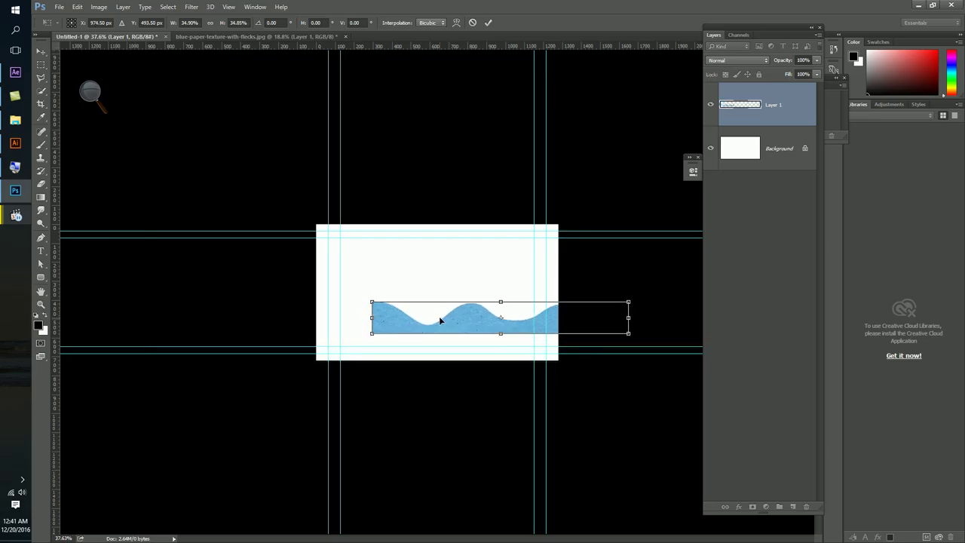
{"action": "left_click_drag", "start_coordinate": [441, 318], "coordinate": [378, 349]}
{"action": "key", "text": "Return"}
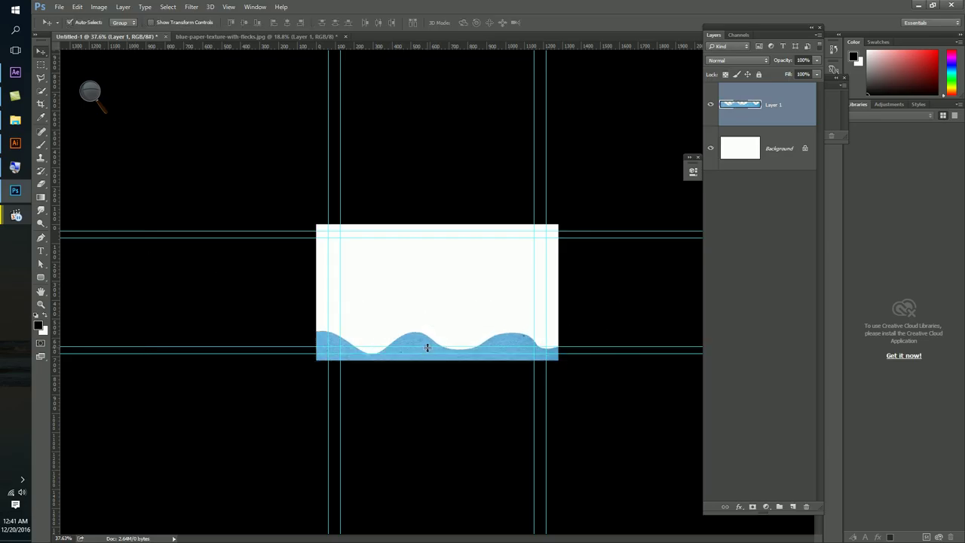
Duplicate the wave to the right and merge both copies into one layer
{"action": "left_click_drag", "start_coordinate": [413, 342], "coordinate": [603, 343]}
{"action": "scroll", "coordinate": [531, 343], "scroll_direction": "up", "scroll_amount": 5}
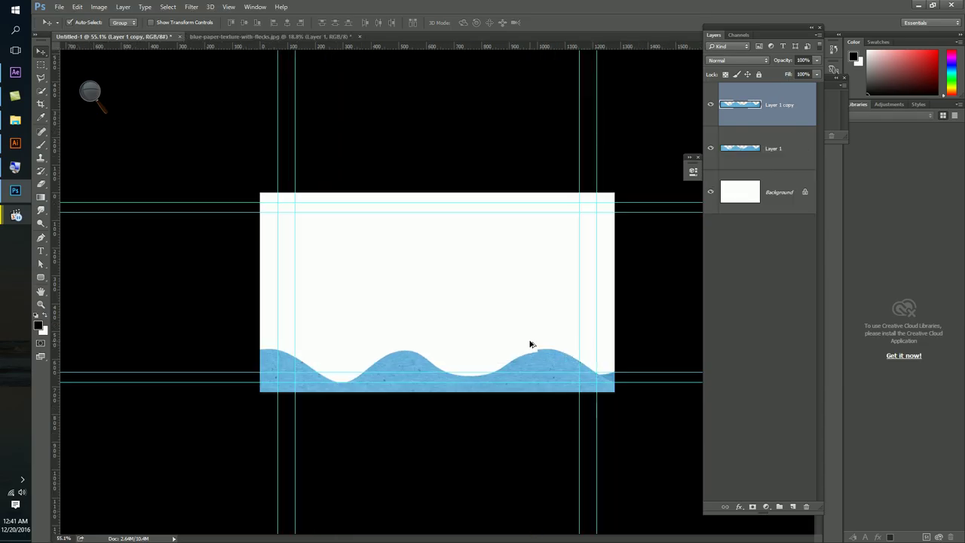
{"action": "left_click", "coordinate": [808, 144], "text": "shift"}
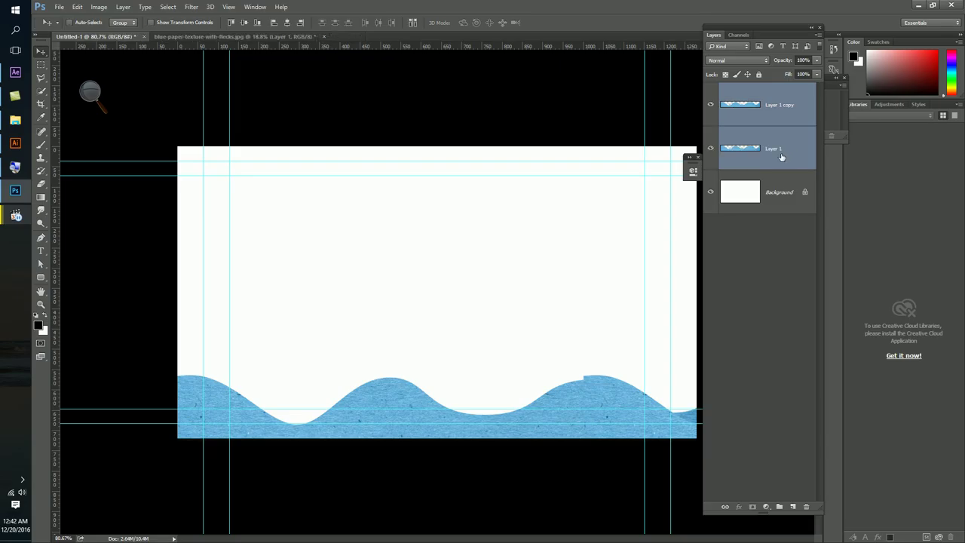
{"action": "key", "text": "ctrl+e"}
{"action": "left_click_drag", "start_coordinate": [497, 330], "coordinate": [527, 335]}
Trace a Pen path around the uneven crest at the wave seam
{"action": "scroll", "coordinate": [540, 340], "scroll_direction": "up", "scroll_amount": 5}
{"action": "scroll", "coordinate": [560, 334], "scroll_direction": "right", "scroll_amount": 2}
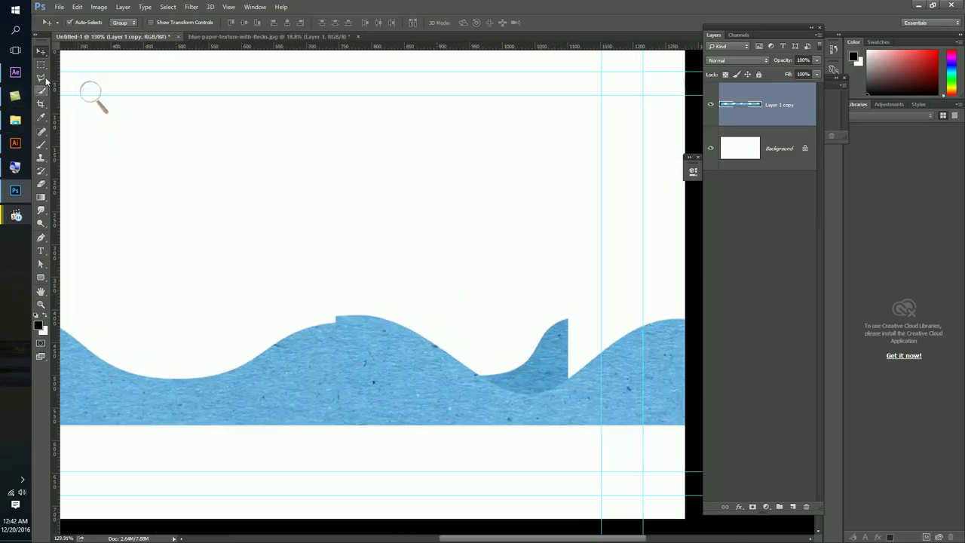
{"action": "key", "text": "p"}
{"action": "left_click", "coordinate": [333, 323]}
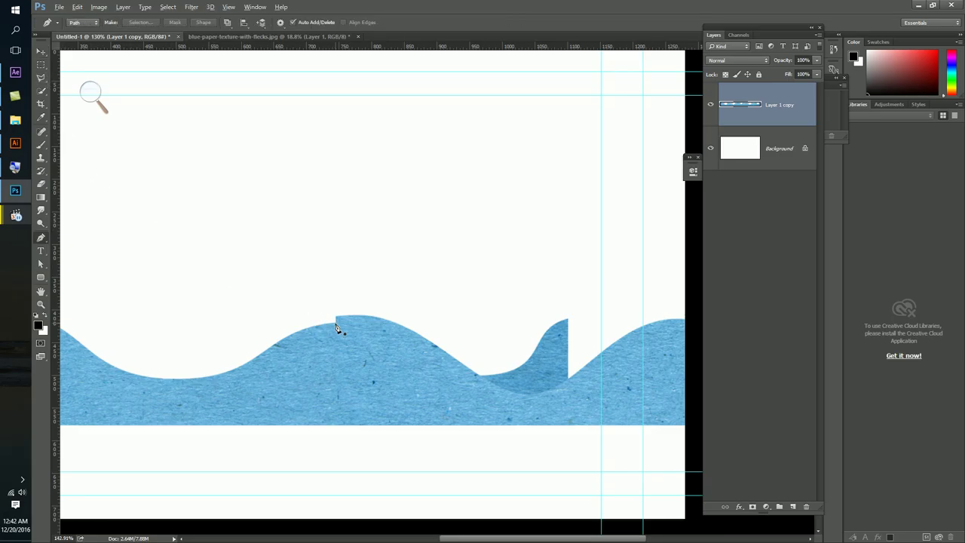
{"action": "scroll", "coordinate": [336, 326], "scroll_direction": "up", "scroll_amount": 5}
{"action": "left_click_drag", "start_coordinate": [534, 392], "coordinate": [651, 467]}
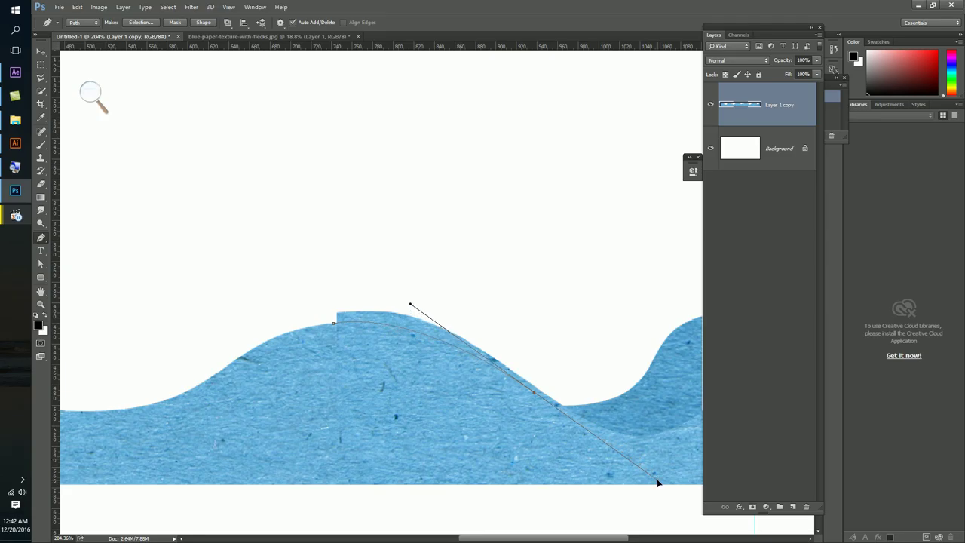
{"action": "left_click_drag", "start_coordinate": [651, 467], "coordinate": [655, 473]}
{"action": "left_click_drag", "start_coordinate": [590, 362], "coordinate": [407, 359]}
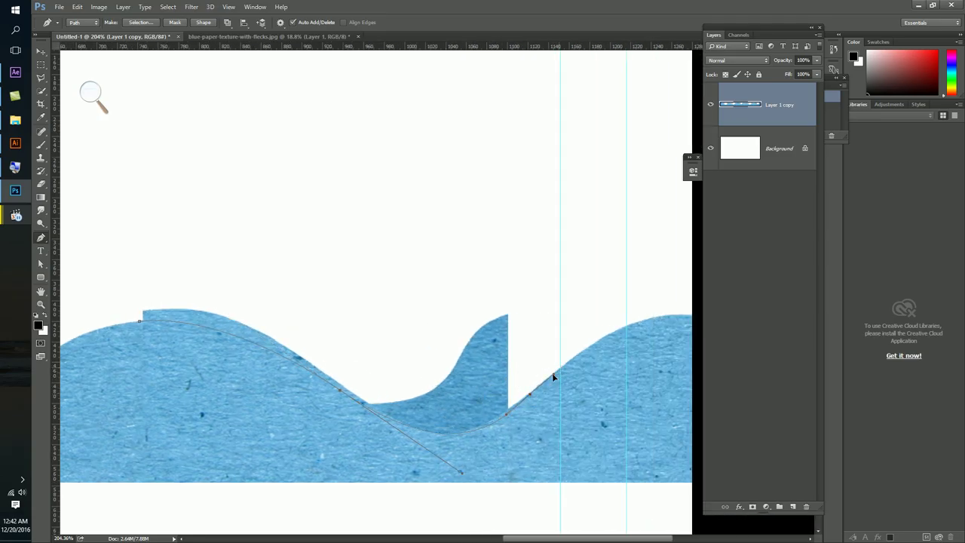
{"action": "left_click", "coordinate": [543, 305]}
{"action": "left_click_drag", "start_coordinate": [499, 263], "coordinate": [482, 260]}
{"action": "left_click_drag", "start_coordinate": [410, 247], "coordinate": [401, 247]}
Convert the path to a selection and delete that paper, checking with undo
{"action": "key", "text": "ctrl+Return"}
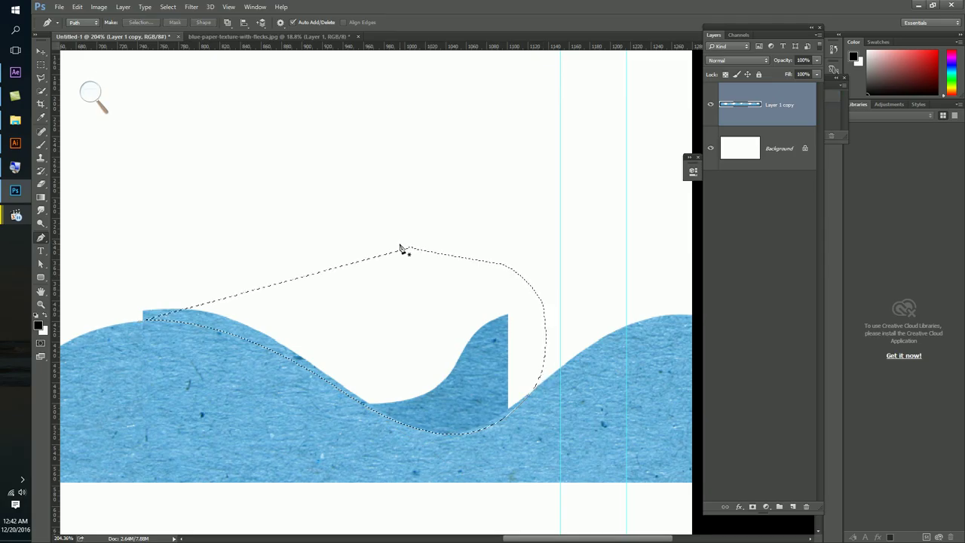
{"action": "key", "text": "Delete"}
{"action": "key", "text": "ctrl+z"}
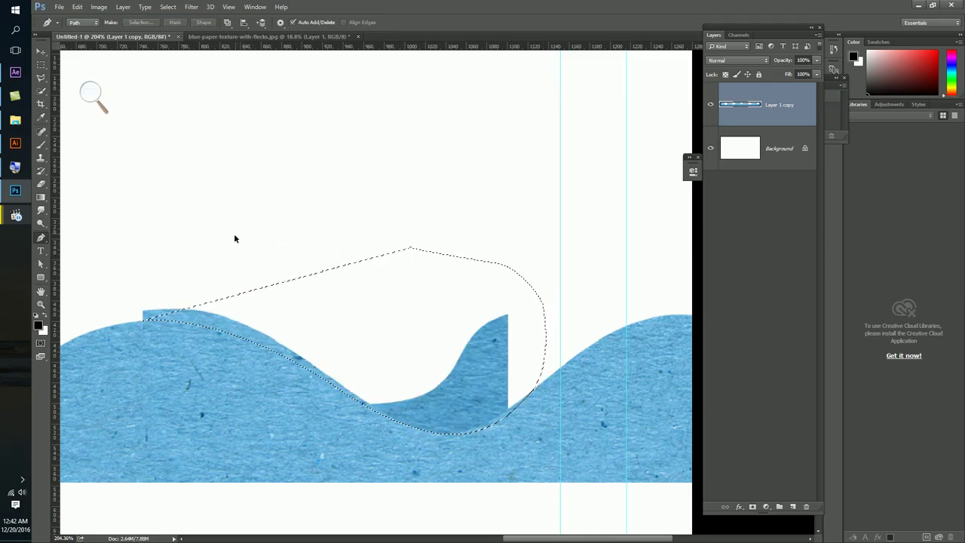
{"action": "key", "text": "ctrl+z"}
Marquee-select the stray blue fragment above the wave, delete it, and deselect
{"action": "key", "text": "ctrl+d"}
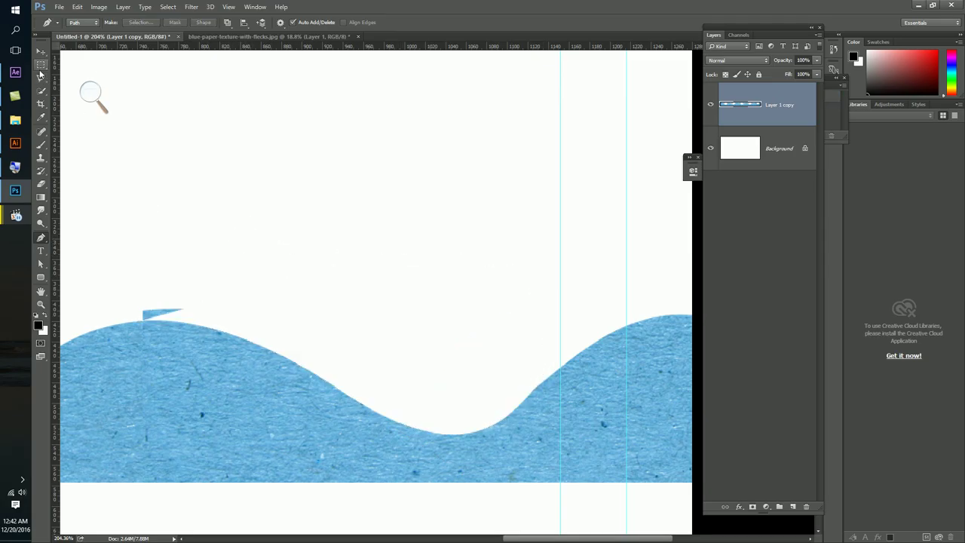
{"action": "left_click", "coordinate": [41, 64]}
{"action": "left_click_drag", "start_coordinate": [105, 231], "coordinate": [216, 317]}
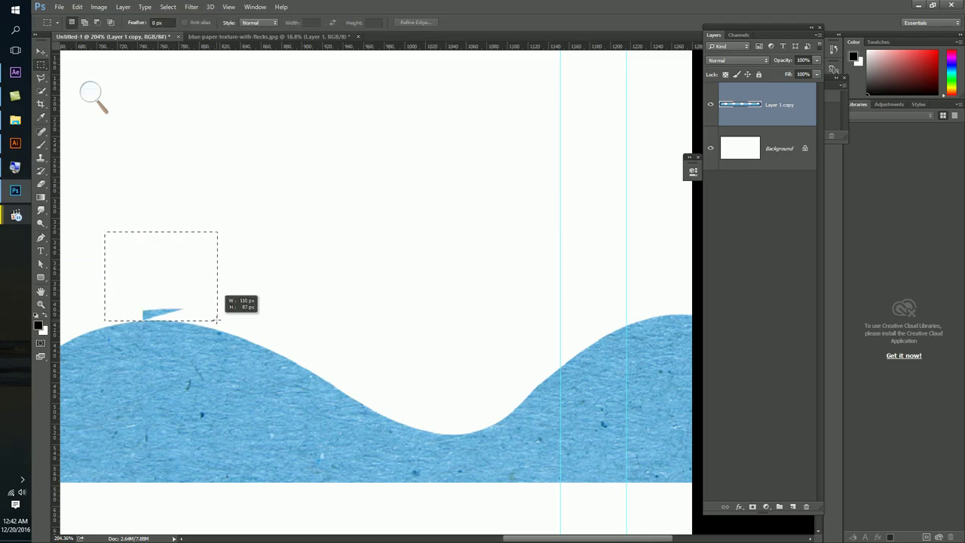
{"action": "key", "text": "Delete"}
{"action": "key", "text": "ctrl+d"}
{"action": "scroll", "coordinate": [222, 316], "scroll_direction": "down", "scroll_amount": 1}
{"action": "scroll", "coordinate": [222, 316], "scroll_direction": "down", "scroll_amount": 2}
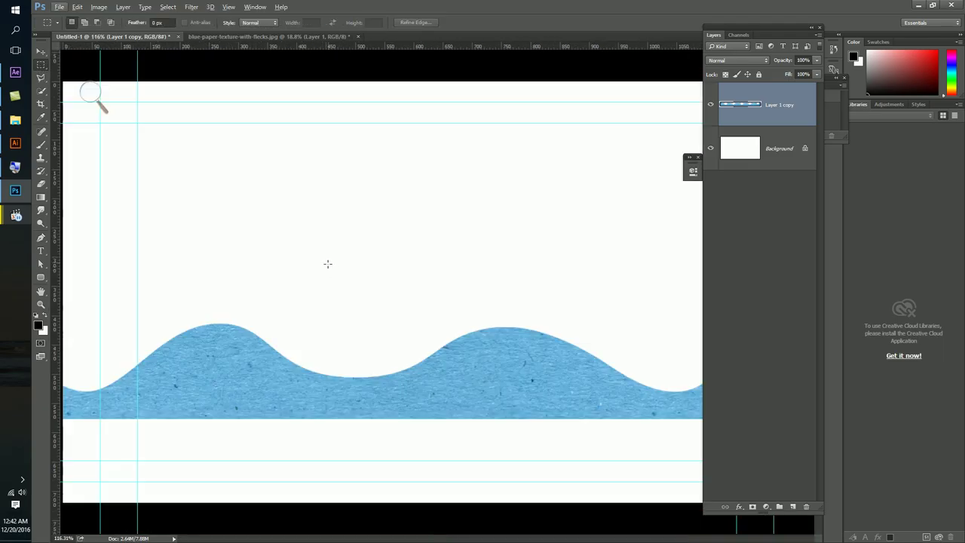
{"action": "key", "text": "v"}
{"action": "scroll", "coordinate": [372, 282], "scroll_direction": "down", "scroll_amount": 3}
Offset the wave, then duplicate it, darken the copy to lightness -28, and place it beneath, shifted right
{"action": "mouse_move", "coordinate": [497, 354]}
{"action": "left_mouse_down"}
{"action": "mouse_move", "coordinate": [325, 354]}
{"action": "mouse_move", "coordinate": [460, 407]}
{"action": "mouse_move", "coordinate": [183, 405]}
{"action": "mouse_move", "coordinate": [452, 410]}
{"action": "left_mouse_up"}
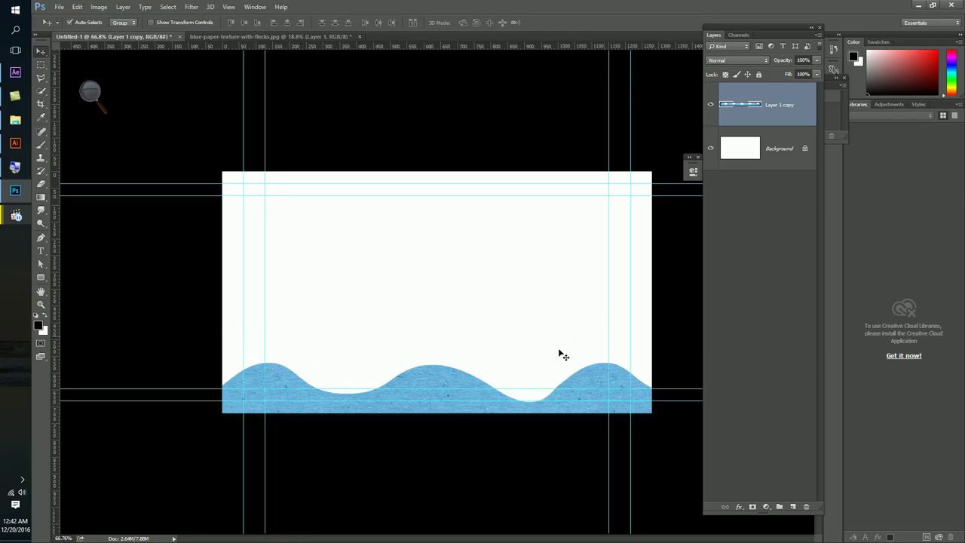
{"action": "mouse_move", "coordinate": [419, 381]}
{"action": "left_mouse_down"}
{"action": "mouse_move", "coordinate": [475, 379]}
{"action": "mouse_move", "coordinate": [369, 379]}
{"action": "left_mouse_up"}
{"action": "key", "text": "ctrl+j"}
{"action": "left_click_drag", "start_coordinate": [390, 385], "coordinate": [388, 363]}
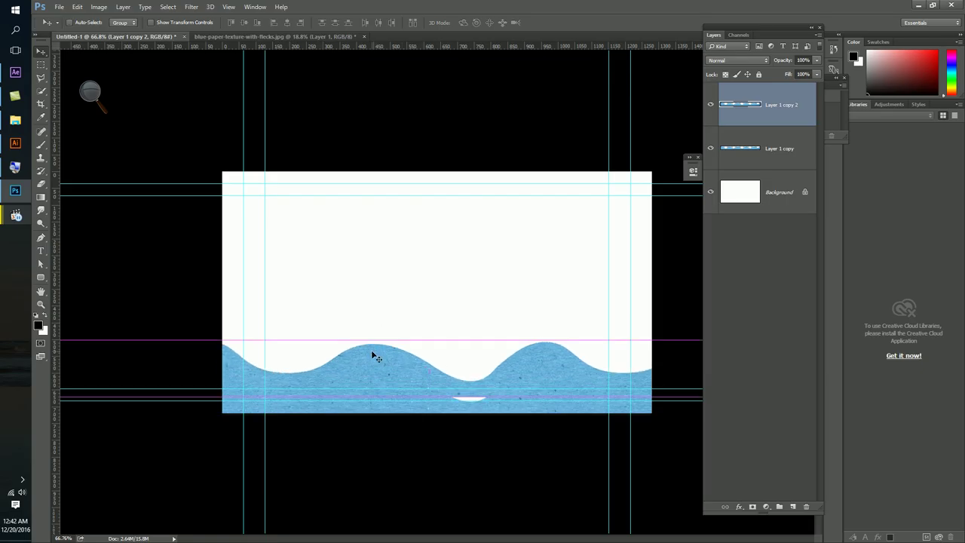
{"action": "key", "text": "ctrl+u"}
{"action": "left_click_drag", "start_coordinate": [603, 248], "coordinate": [590, 248]}
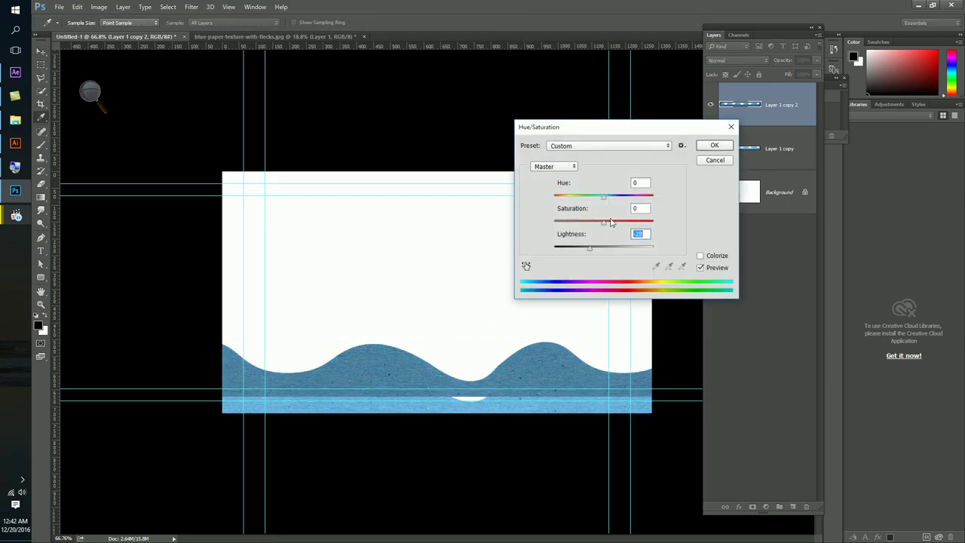
{"action": "left_click", "coordinate": [715, 145]}
{"action": "left_click_drag", "start_coordinate": [742, 106], "coordinate": [743, 156]}
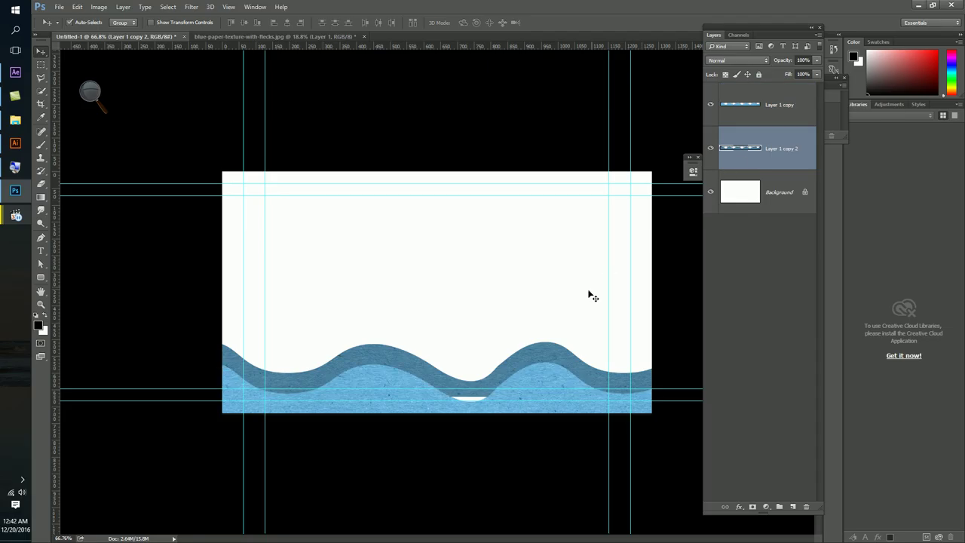
{"action": "left_click_drag", "start_coordinate": [554, 355], "coordinate": [583, 357]}
Make a third wave with hue +17 and lightness -13, placed beneath the others and offset left
{"action": "key", "text": "ctrl+j"}
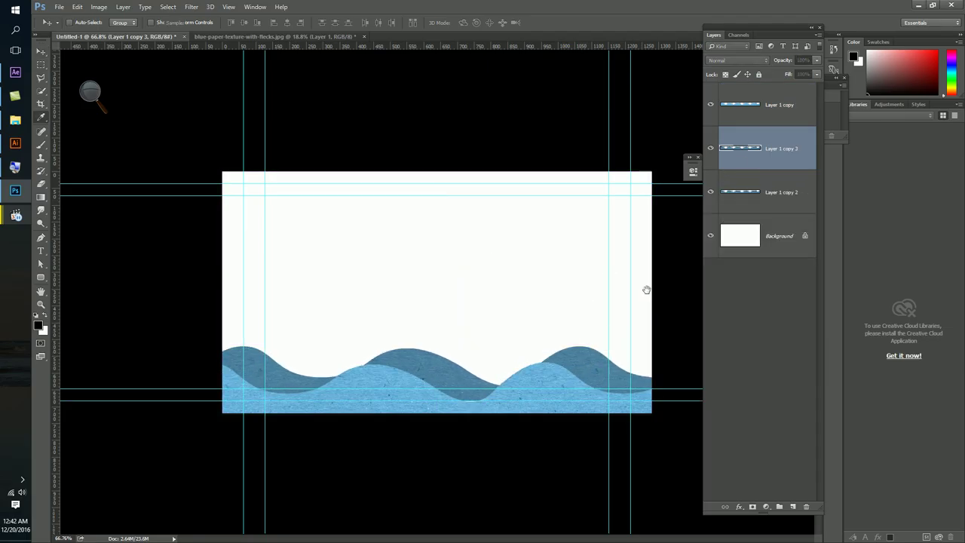
{"action": "key", "text": "ctrl+u"}
{"action": "left_click_drag", "start_coordinate": [603, 248], "coordinate": [598, 252]}
{"action": "left_click_drag", "start_coordinate": [607, 196], "coordinate": [613, 198]}
{"action": "left_click", "coordinate": [713, 145]}
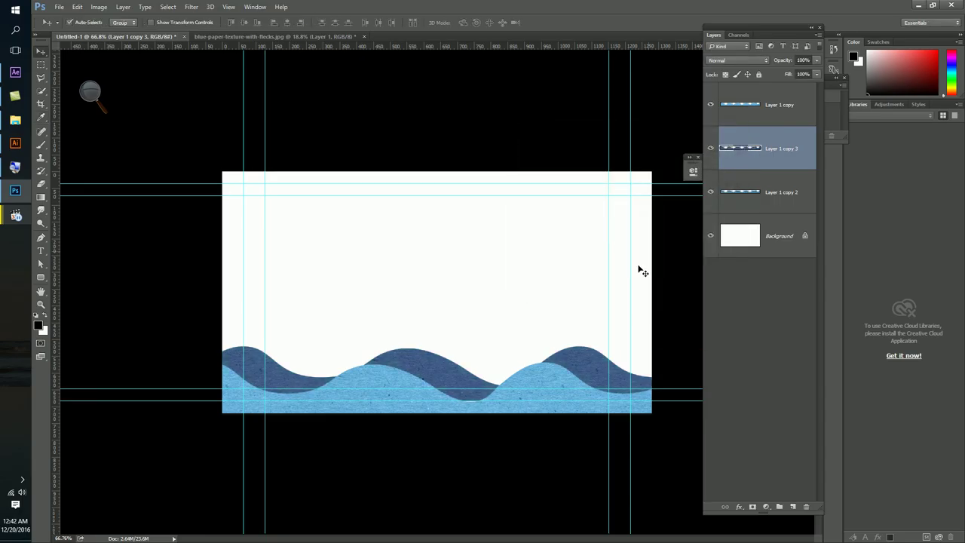
{"action": "mouse_move", "coordinate": [591, 360]}
{"action": "left_mouse_down"}
{"action": "mouse_move", "coordinate": [566, 341]}
{"action": "mouse_move", "coordinate": [510, 356]}
{"action": "left_mouse_up"}
{"action": "key", "text": "ctrl+bracketleft"}
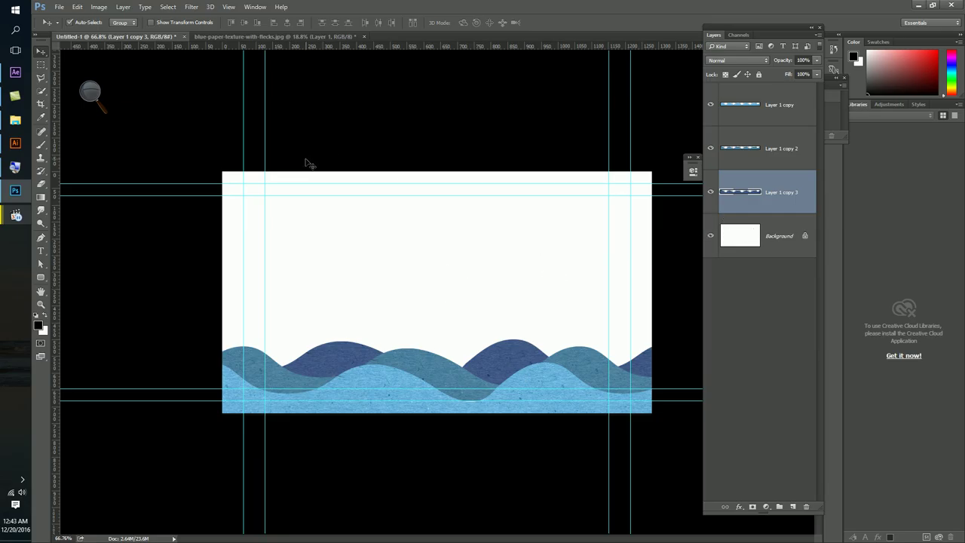
Save the artwork into the Desktop folder as animation.psd, then hide Photoshop to show the desktop
{"action": "key", "text": "ctrl+s"}
{"action": "left_click", "coordinate": [72, 72]}
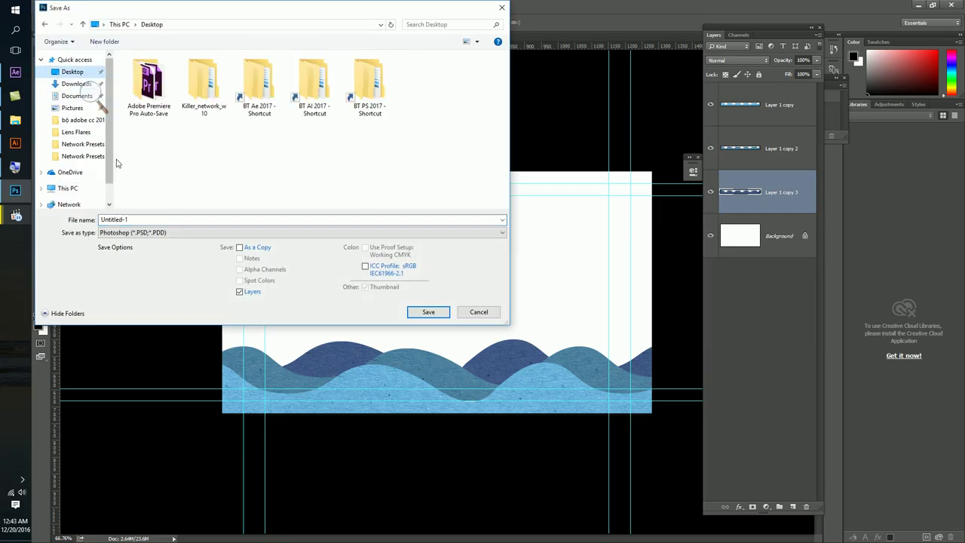
{"action": "type", "text": "anim"}
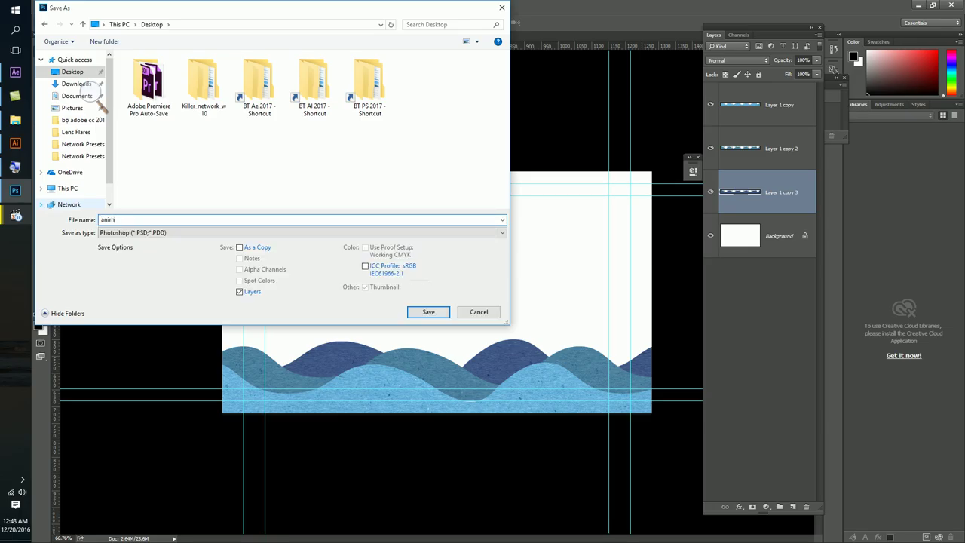
{"action": "type", "text": "\\"}
{"action": "key", "text": "BackSpace"}
{"action": "key", "text": "BackSpace"}
{"action": "key", "text": "BackSpace"}
{"action": "type", "text": "i"}
{"action": "key", "text": "Return"}
{"action": "key", "text": "Return"}
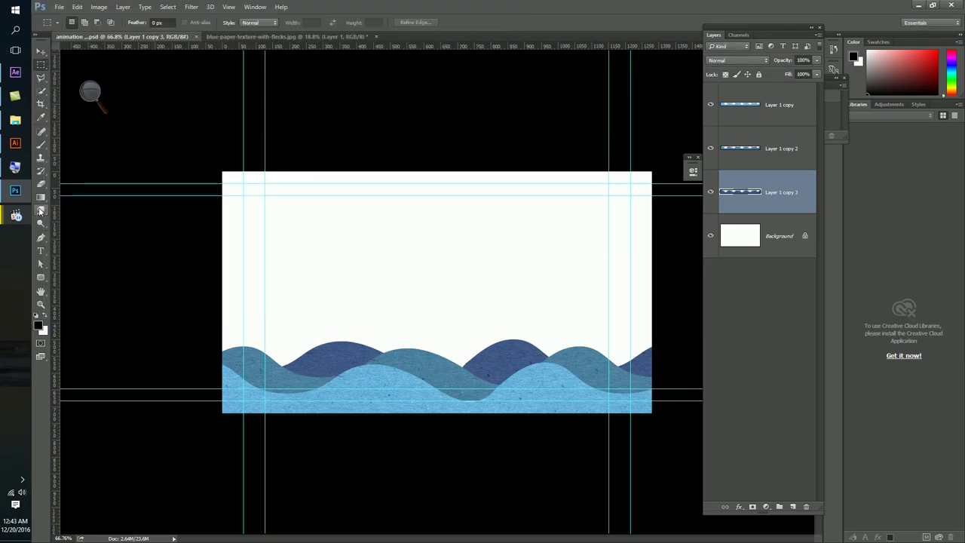
{"action": "key", "text": "super+d"}
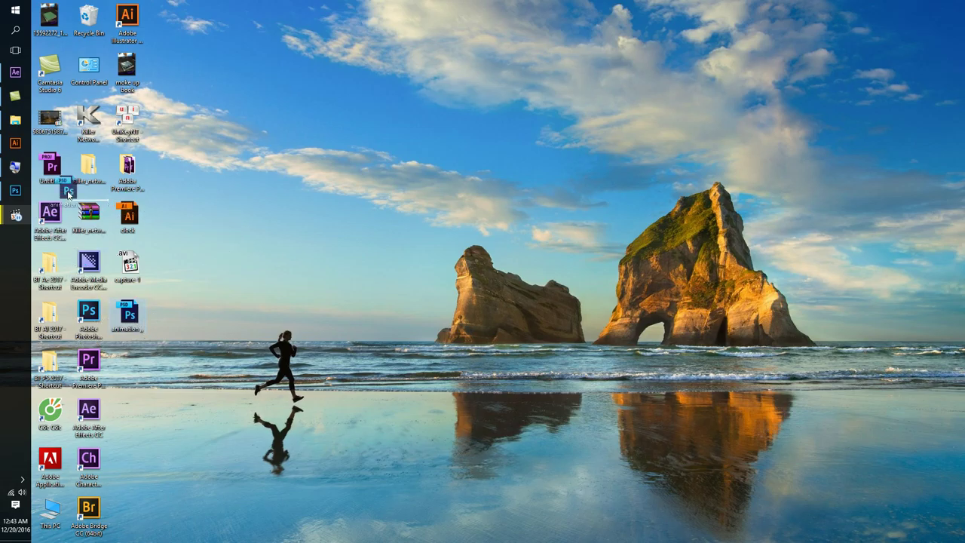
Import animation.psd as flat footage, preview it, then delete it from the project
{"action": "left_click", "coordinate": [16, 74]}
{"action": "left_click_drag", "start_coordinate": [17, 74], "coordinate": [102, 211]}
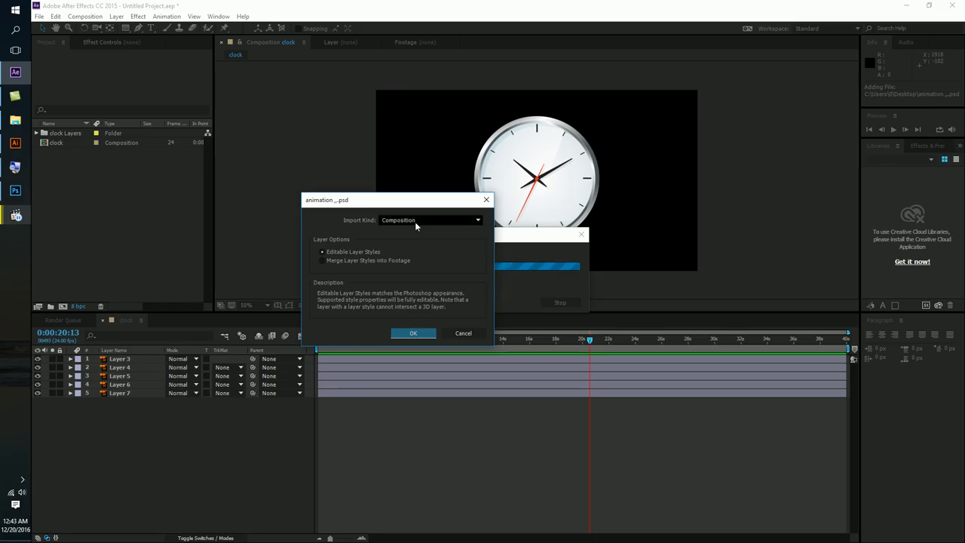
{"action": "left_click", "coordinate": [414, 222]}
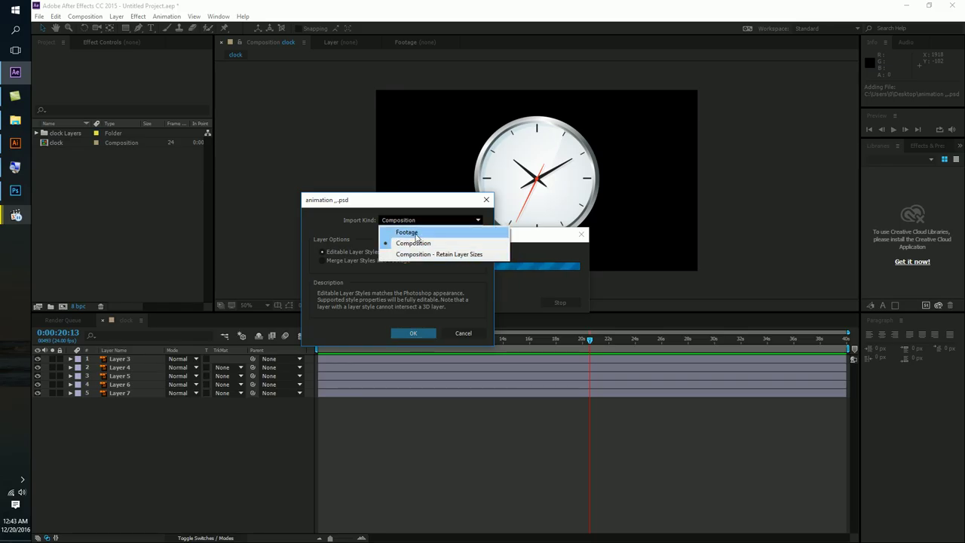
{"action": "left_click", "coordinate": [415, 233]}
{"action": "left_click", "coordinate": [412, 330]}
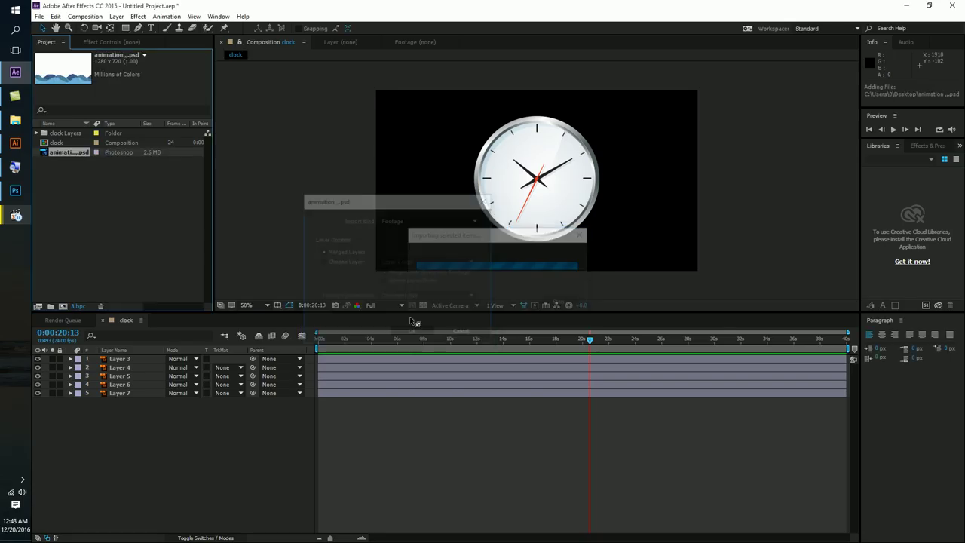
{"action": "double_click", "coordinate": [61, 154]}
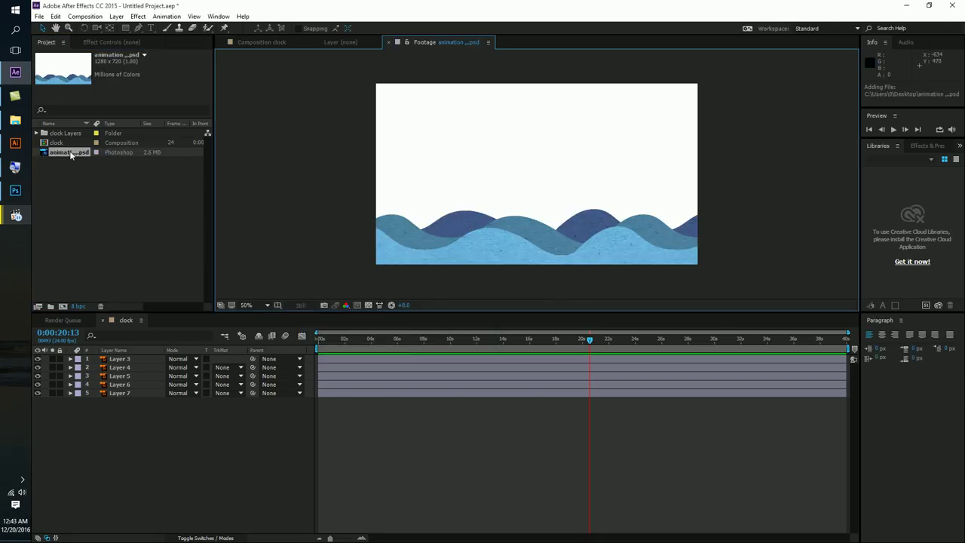
{"action": "left_click", "coordinate": [100, 306]}
Re-import animation.psd as Composition - Retain Layer Sizes
{"action": "key", "text": "super+d"}
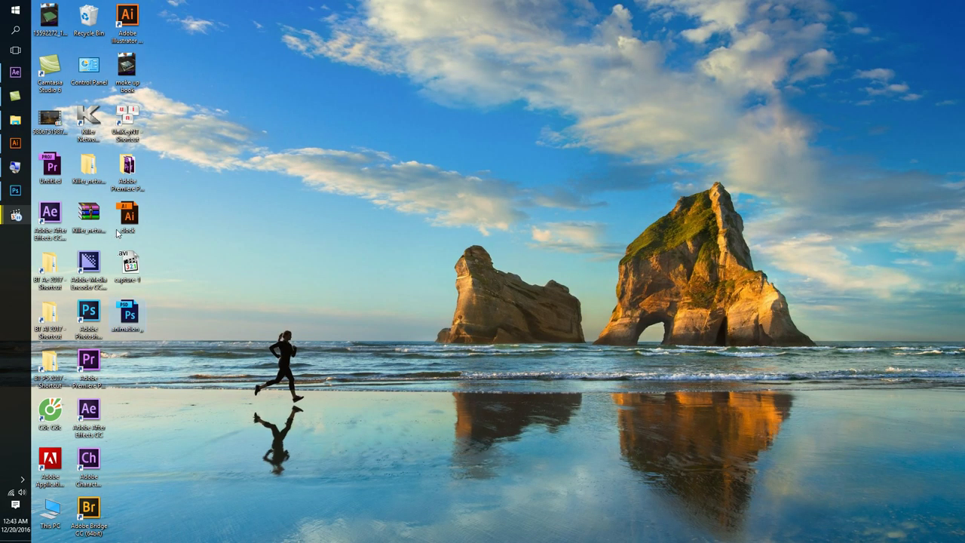
{"action": "left_click_drag", "start_coordinate": [128, 310], "coordinate": [107, 199]}
{"action": "left_click", "coordinate": [388, 220]}
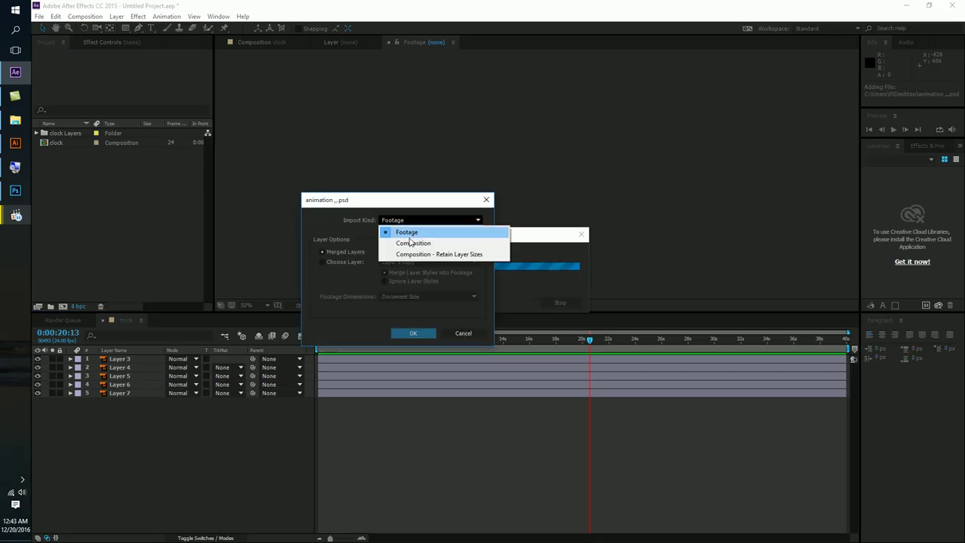
{"action": "left_click", "coordinate": [405, 256]}
{"action": "left_click", "coordinate": [411, 335]}
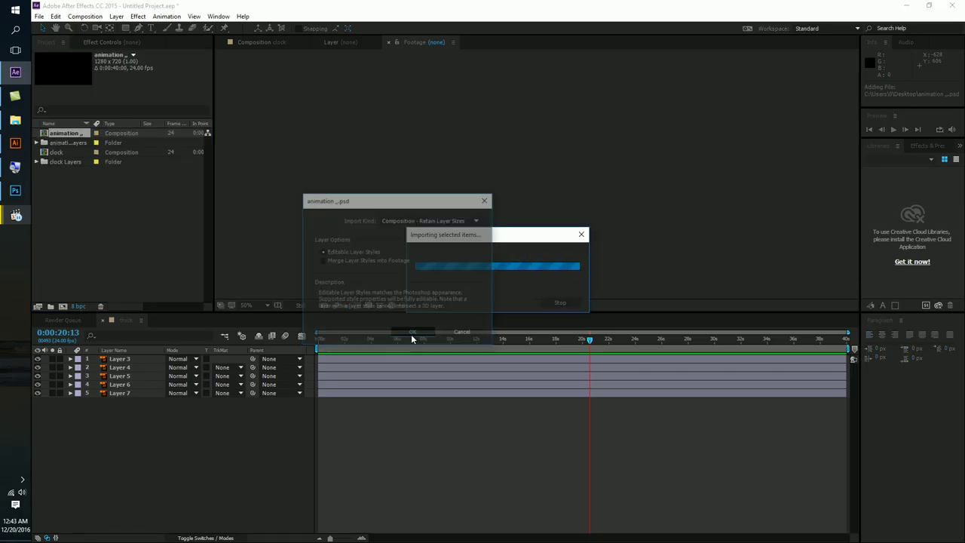
Inspect the imported layers folder and open the animation composition in the timeline
{"action": "left_click", "coordinate": [45, 153]}
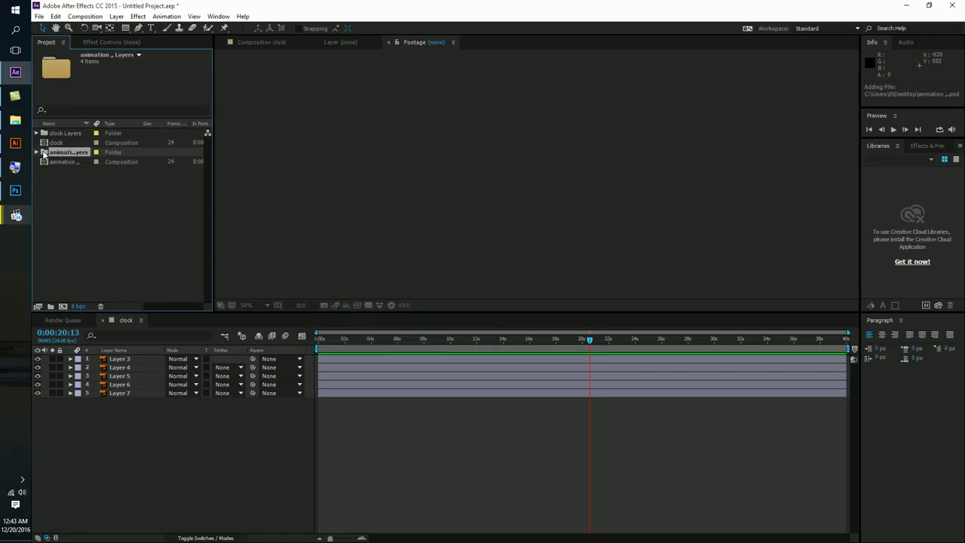
{"action": "left_click", "coordinate": [35, 153]}
{"action": "left_click", "coordinate": [36, 153]}
{"action": "left_click", "coordinate": [52, 162]}
{"action": "left_click", "coordinate": [54, 153]}
{"action": "left_click", "coordinate": [51, 162]}
{"action": "left_click", "coordinate": [53, 153]}
{"action": "double_click", "coordinate": [60, 162]}
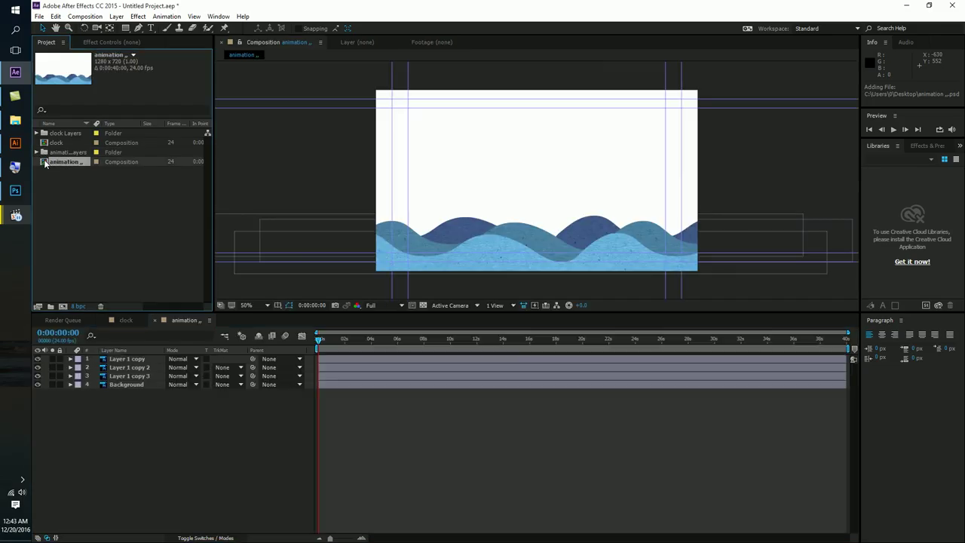
Shift the dark wave 88 px right, then expand Layer 1 copy's Transform properties
{"action": "left_click", "coordinate": [570, 233]}
{"action": "left_click_drag", "start_coordinate": [443, 224], "coordinate": [468, 224]}
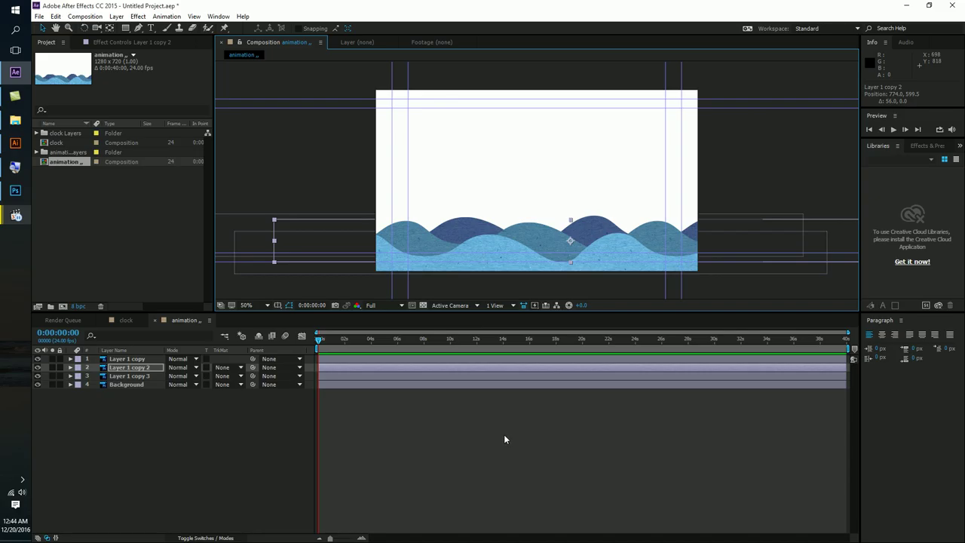
{"action": "key", "text": "ctrl+Up"}
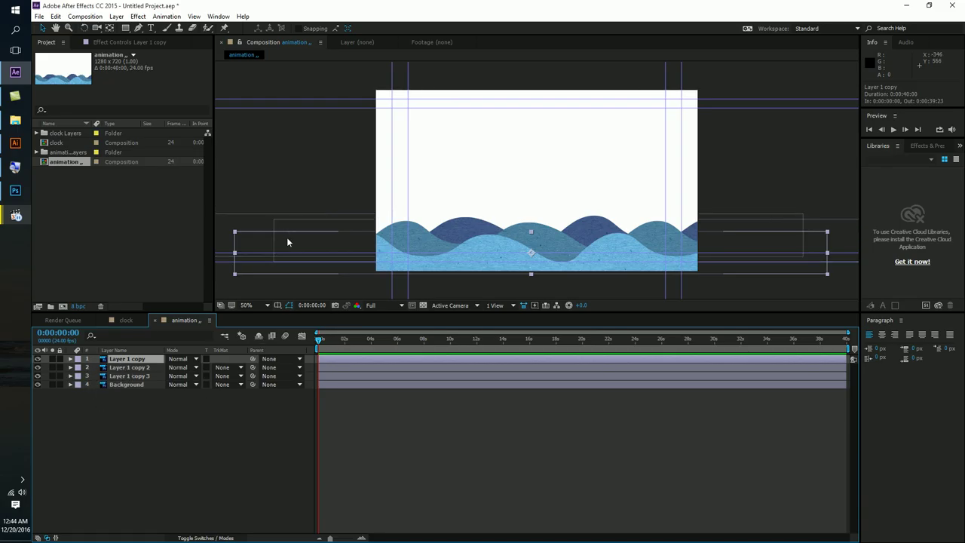
{"action": "left_click", "coordinate": [70, 358]}
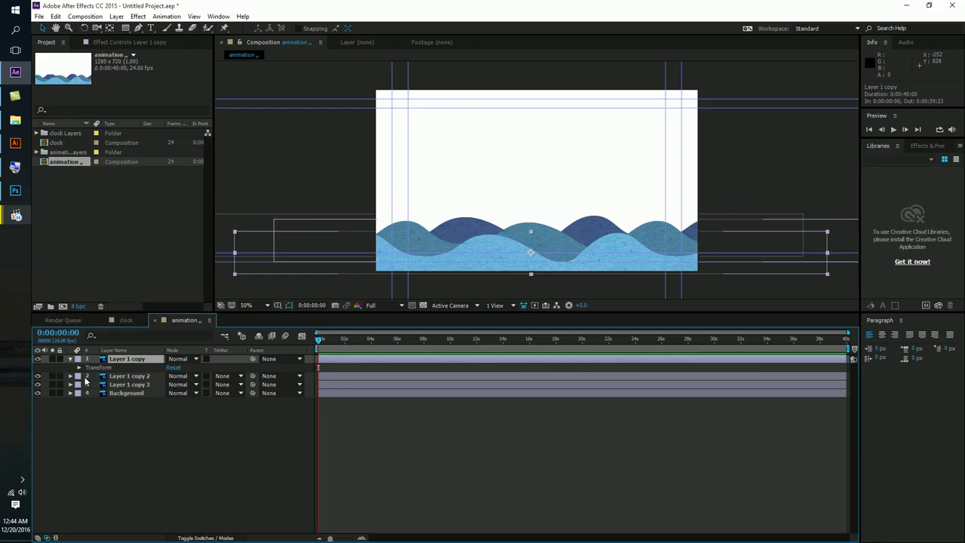
{"action": "left_click", "coordinate": [79, 368]}
{"action": "left_click", "coordinate": [79, 368]}
{"action": "left_click", "coordinate": [82, 368]}
{"action": "left_click", "coordinate": [79, 368]}
{"action": "left_click", "coordinate": [79, 368]}
{"action": "left_click", "coordinate": [79, 368]}
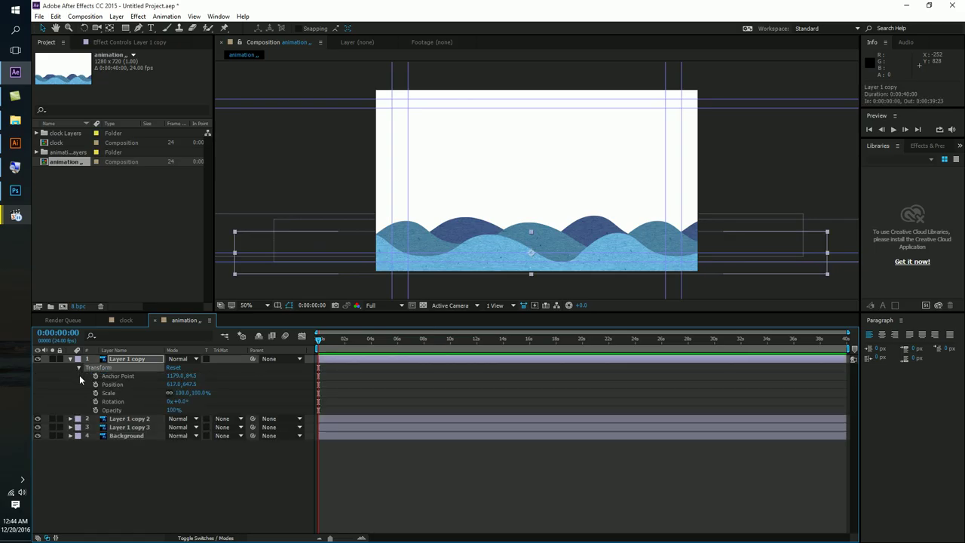
Scrub the Anchor Point to 1179.0,170.5 and try rotation, position and scale changes, undoing each
{"action": "left_click", "coordinate": [119, 377]}
{"action": "mouse_move", "coordinate": [181, 376]}
{"action": "left_mouse_down"}
{"action": "mouse_move", "coordinate": [241, 378]}
{"action": "mouse_move", "coordinate": [225, 378]}
{"action": "left_mouse_up"}
{"action": "left_click_drag", "start_coordinate": [522, 239], "coordinate": [521, 226]}
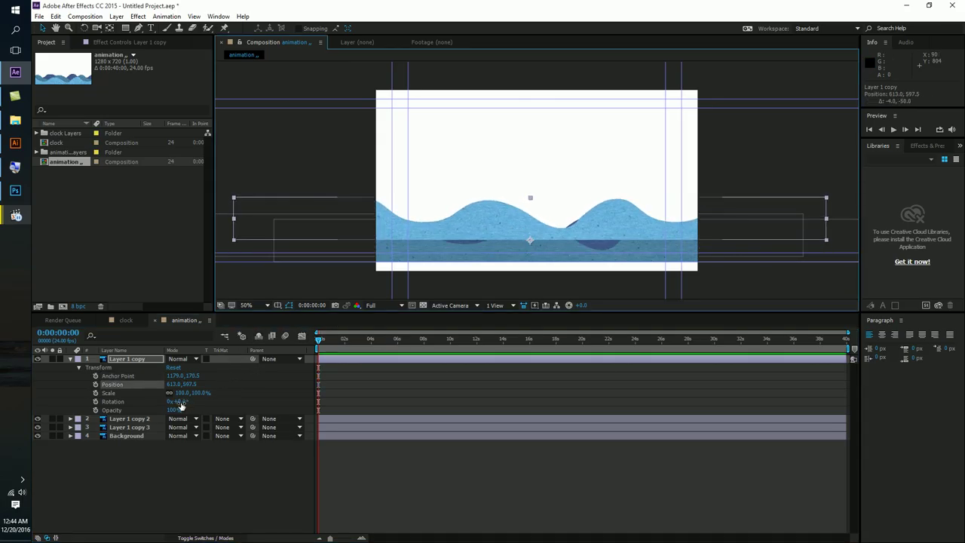
{"action": "left_click_drag", "start_coordinate": [181, 405], "coordinate": [168, 402]}
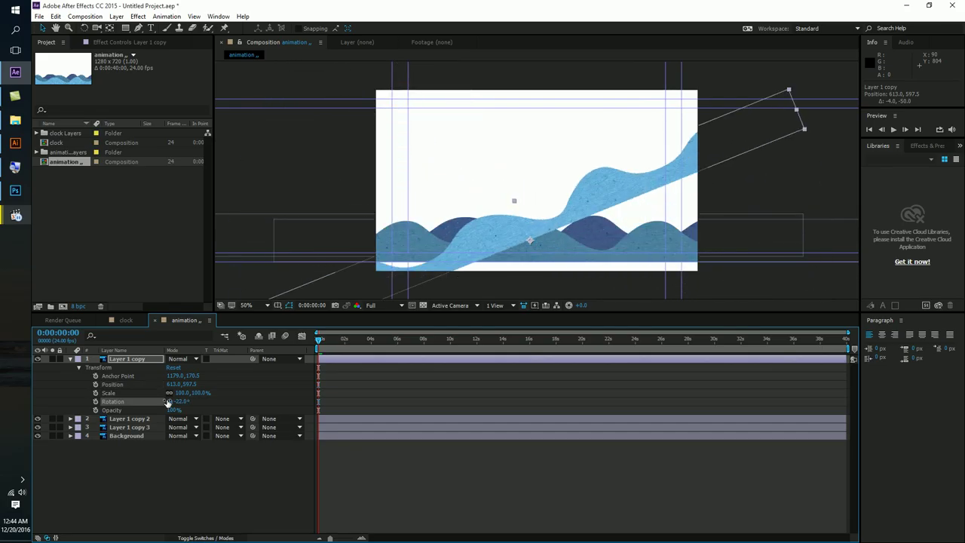
{"action": "key", "text": "ctrl+z"}
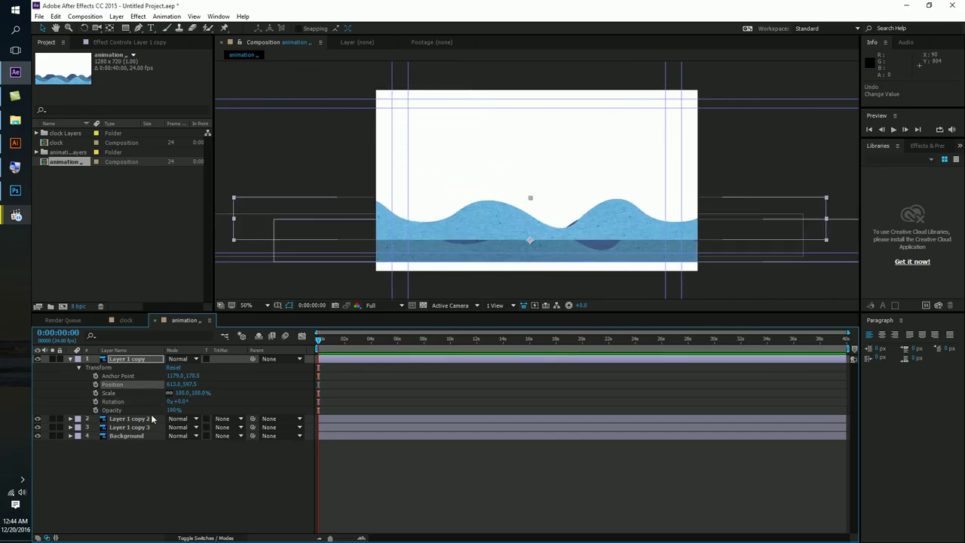
{"action": "left_click_drag", "start_coordinate": [480, 202], "coordinate": [513, 254]}
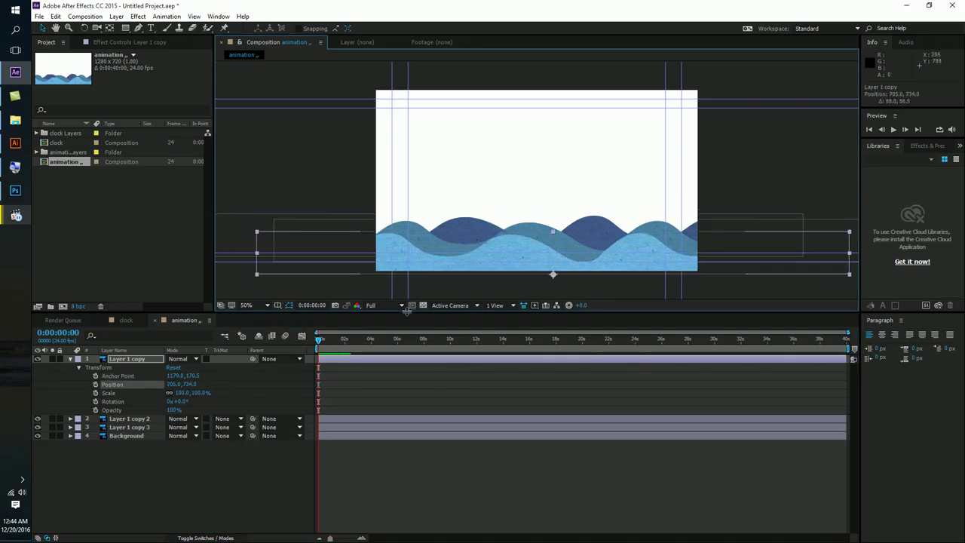
{"action": "left_click_drag", "start_coordinate": [175, 383], "coordinate": [172, 398]}
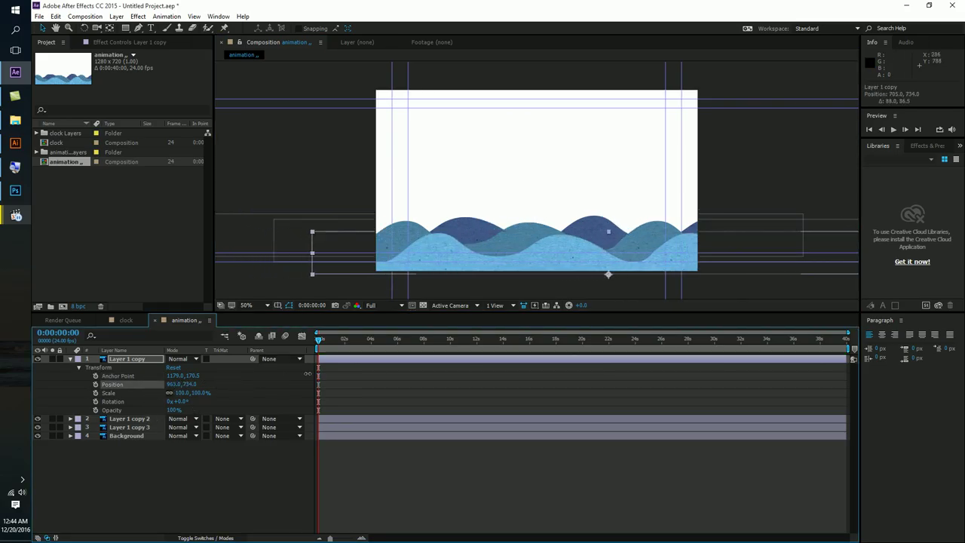
{"action": "key", "text": "ctrl+z"}
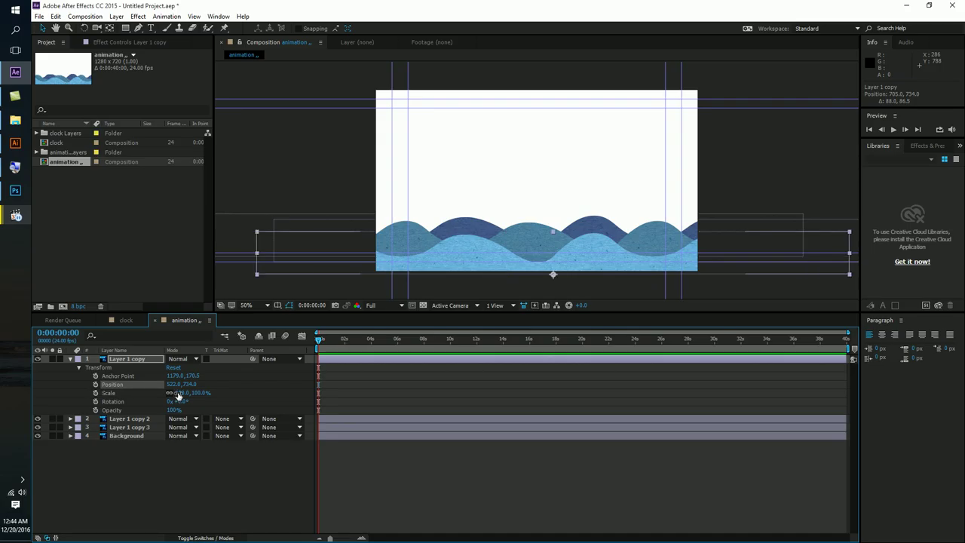
{"action": "mouse_move", "coordinate": [181, 393]}
{"action": "left_mouse_down"}
{"action": "mouse_move", "coordinate": [195, 402]}
{"action": "mouse_move", "coordinate": [121, 417]}
{"action": "left_mouse_up"}
{"action": "key", "text": "ctrl+z"}
{"action": "key", "text": "ctrl+z"}
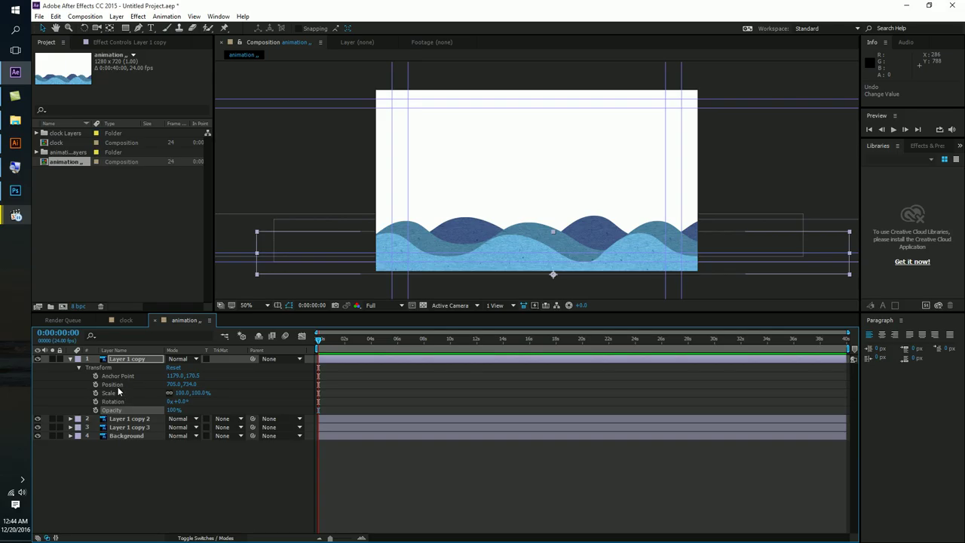
Toggle the wave layer's Transform group and select its Rotation and Opacity properties
{"action": "left_click", "coordinate": [79, 367]}
{"action": "left_click", "coordinate": [71, 364]}
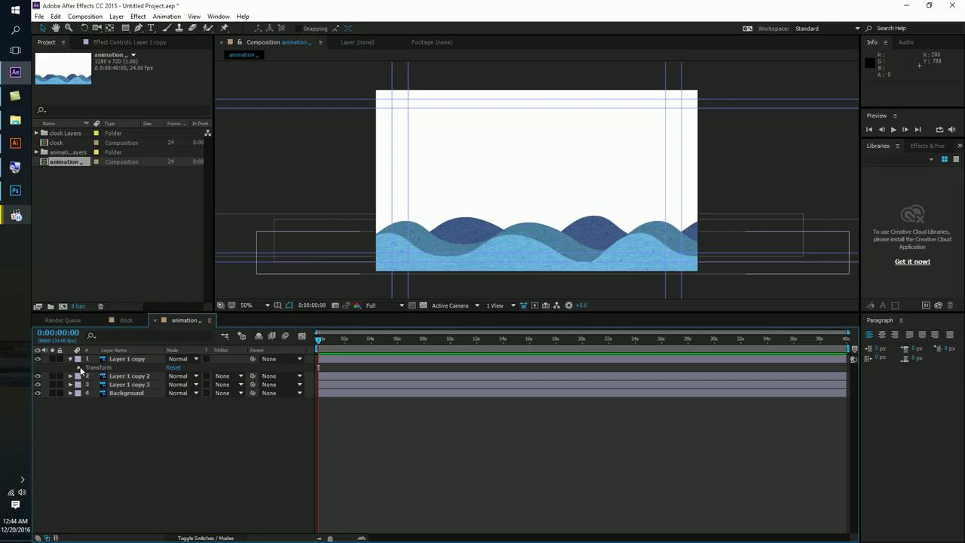
{"action": "left_click", "coordinate": [79, 367]}
{"action": "left_click", "coordinate": [108, 393]}
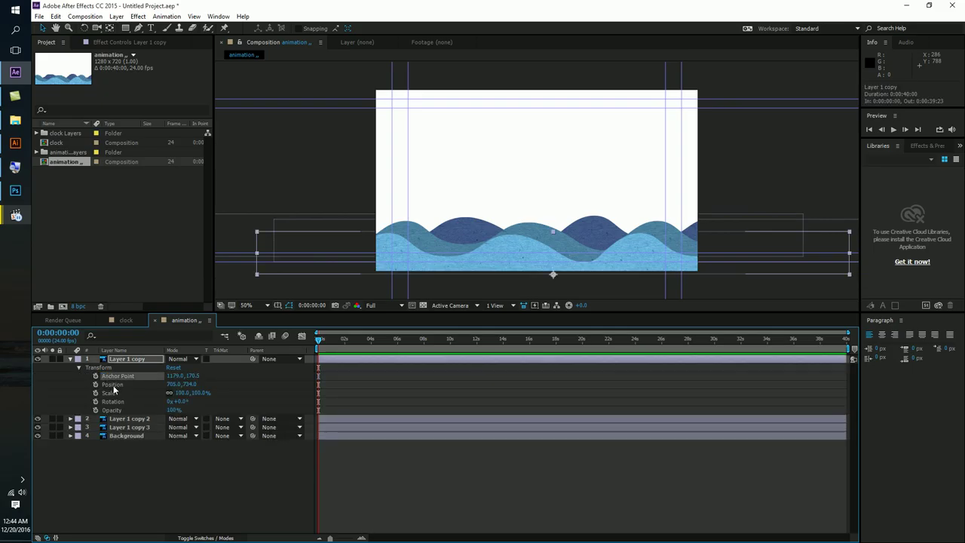
{"action": "left_click", "coordinate": [113, 403]}
{"action": "left_click", "coordinate": [113, 411]}
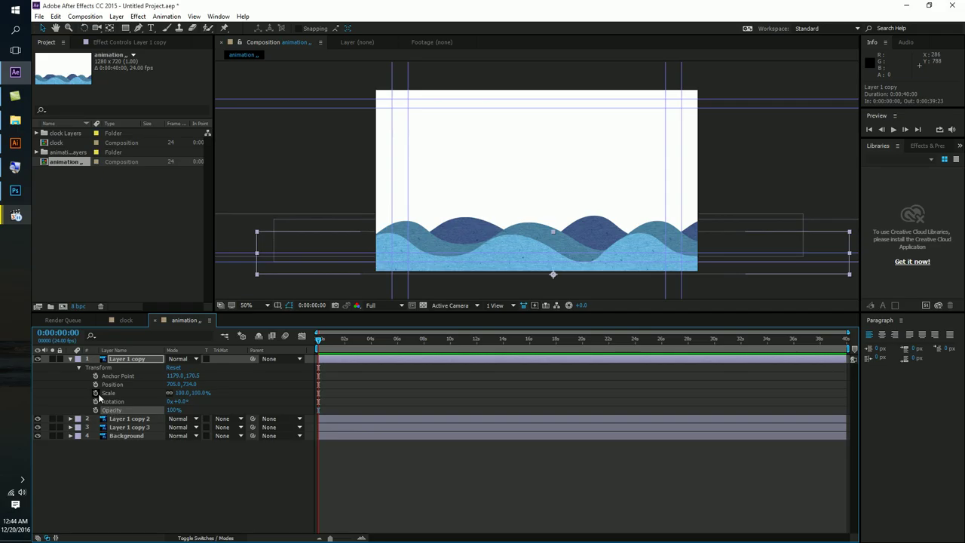
{"action": "left_click", "coordinate": [71, 359]}
Reveal single properties with A, P, R and T, add more with Shift, ending on Opacity only
{"action": "key", "text": "a"}
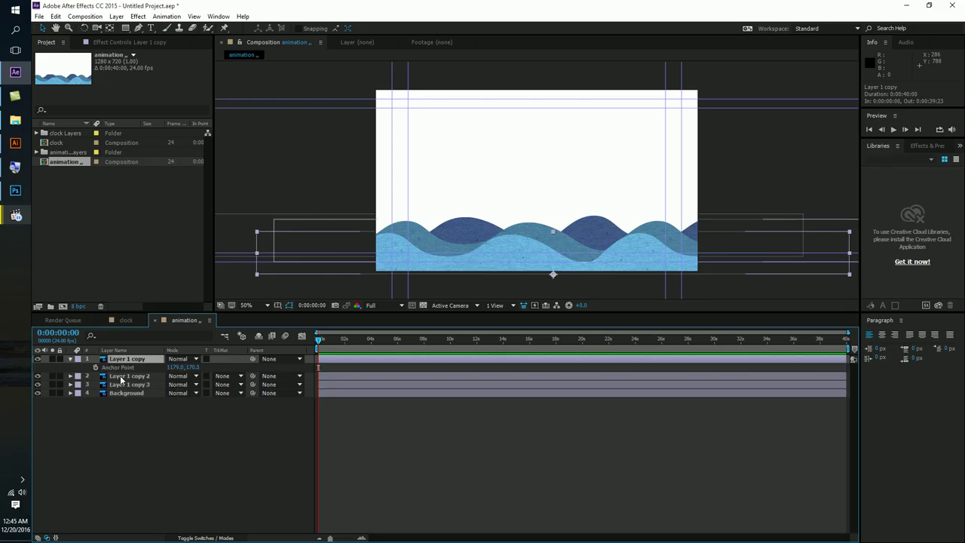
{"action": "key", "text": "p"}
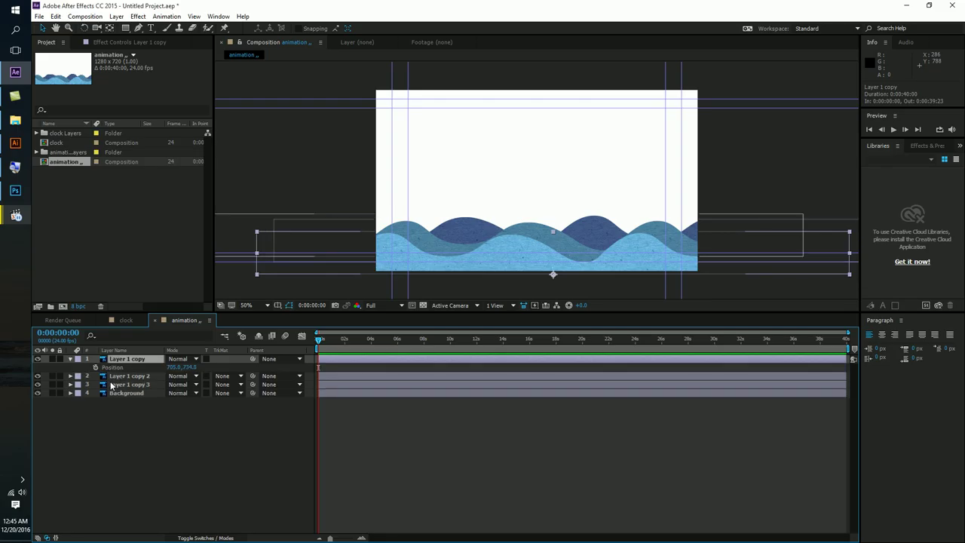
{"action": "key", "text": "r"}
{"action": "key", "text": "t"}
{"action": "key", "text": "shift+r"}
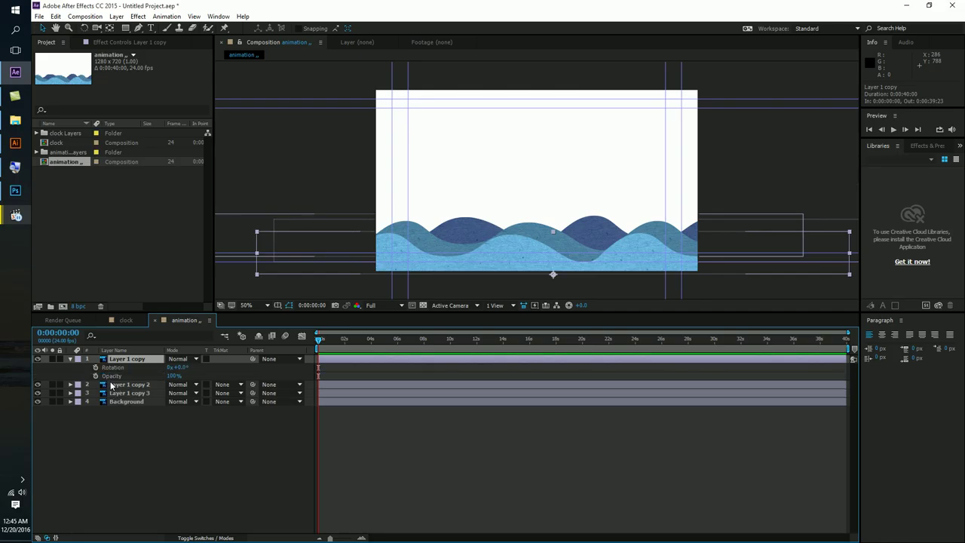
{"action": "key", "text": "shift+p"}
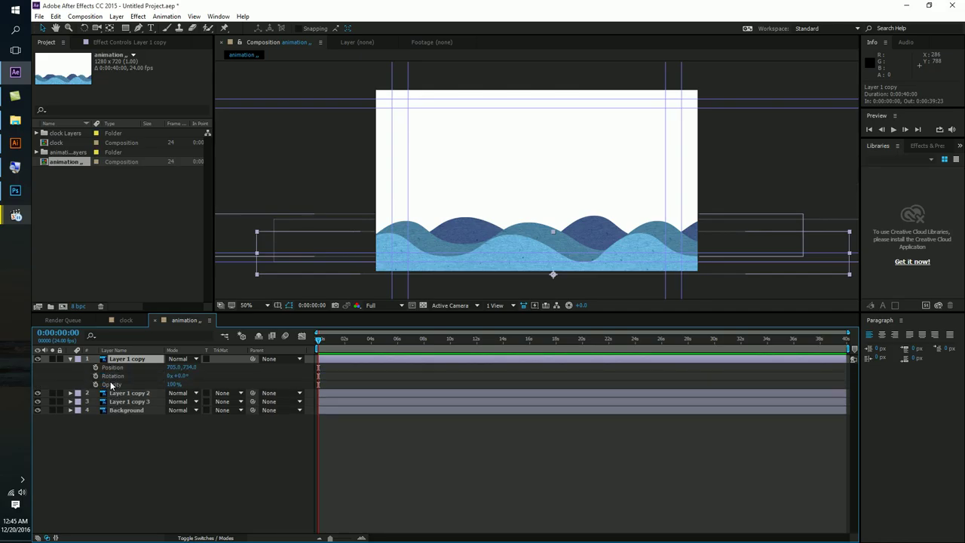
{"action": "key", "text": "shift+a"}
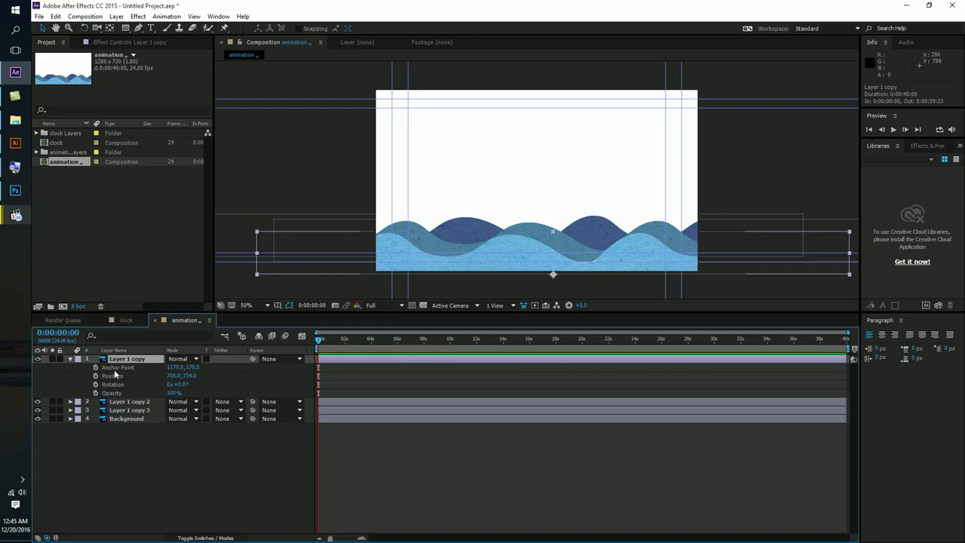
{"action": "key", "text": "ctrl+grave"}
{"action": "key", "text": "a"}
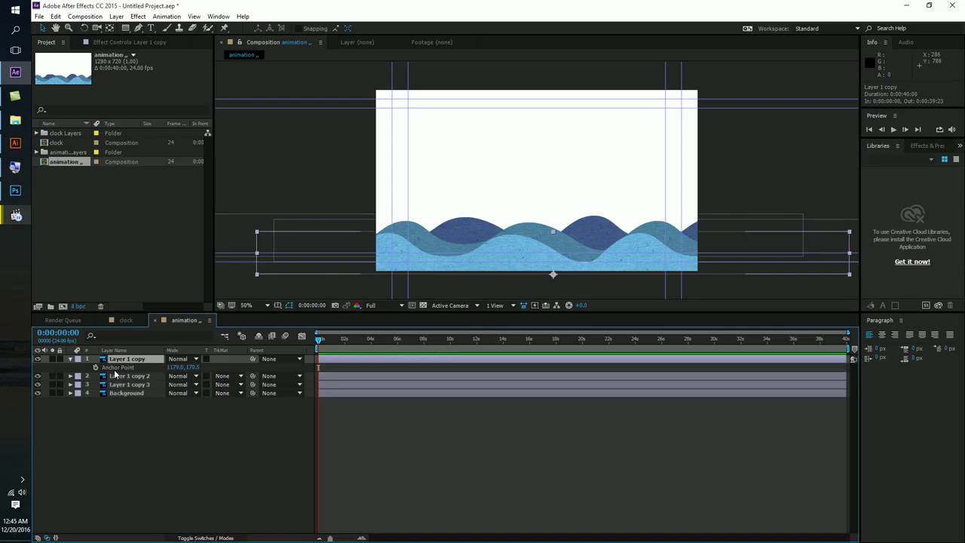
{"action": "key", "text": "t"}
Deselect the wave layer and marquee-select all the wave layers in the comp
{"action": "left_click", "coordinate": [21, 479]}
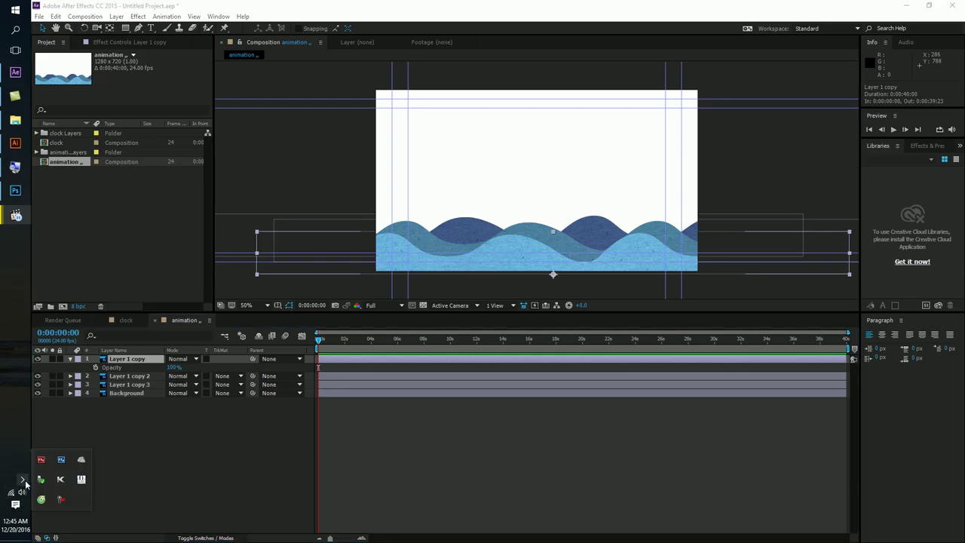
{"action": "left_click", "coordinate": [115, 454]}
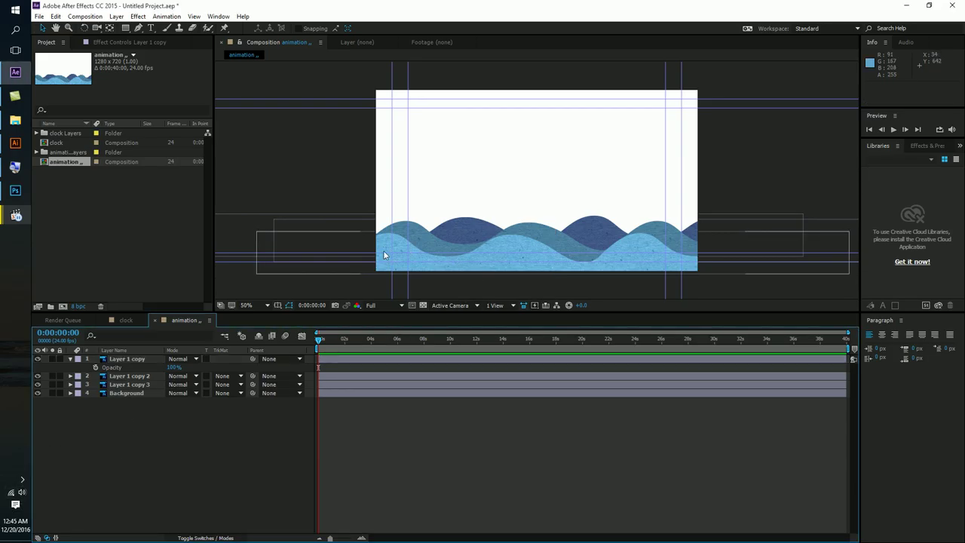
{"action": "left_click_drag", "start_coordinate": [323, 157], "coordinate": [629, 273]}
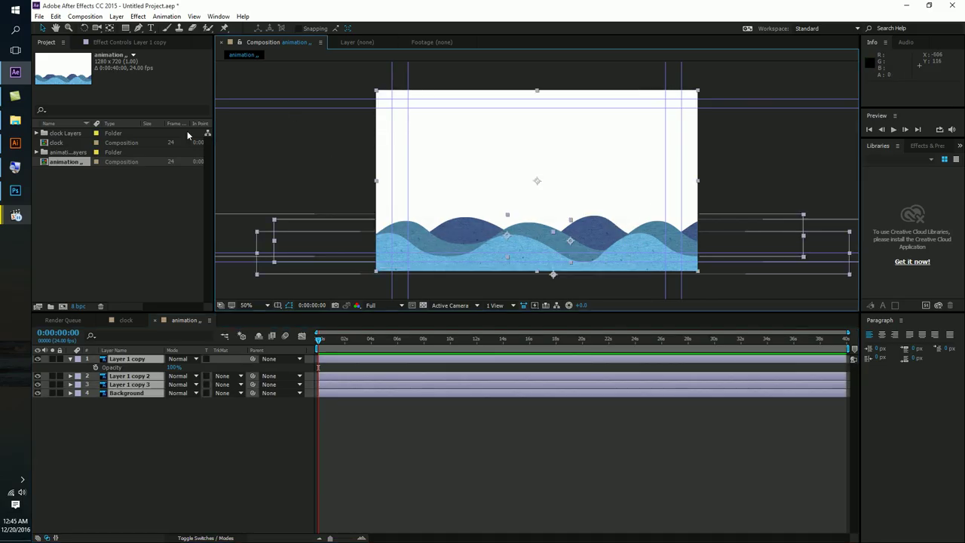
Create a new project folder and a new 1920×1080 Comp 1 inside it
{"action": "left_click", "coordinate": [97, 222]}
{"action": "left_click", "coordinate": [51, 306]}
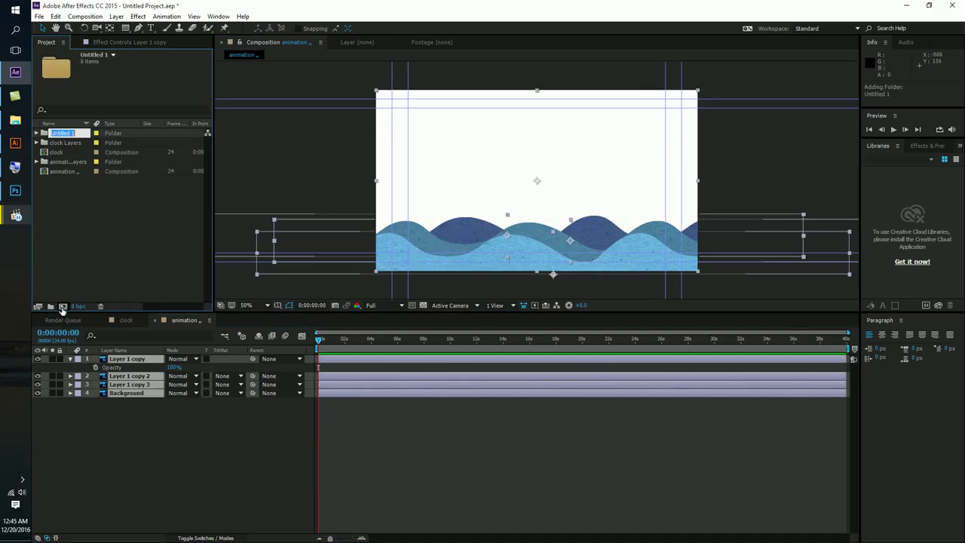
{"action": "left_click", "coordinate": [63, 306]}
{"action": "left_click", "coordinate": [520, 383]}
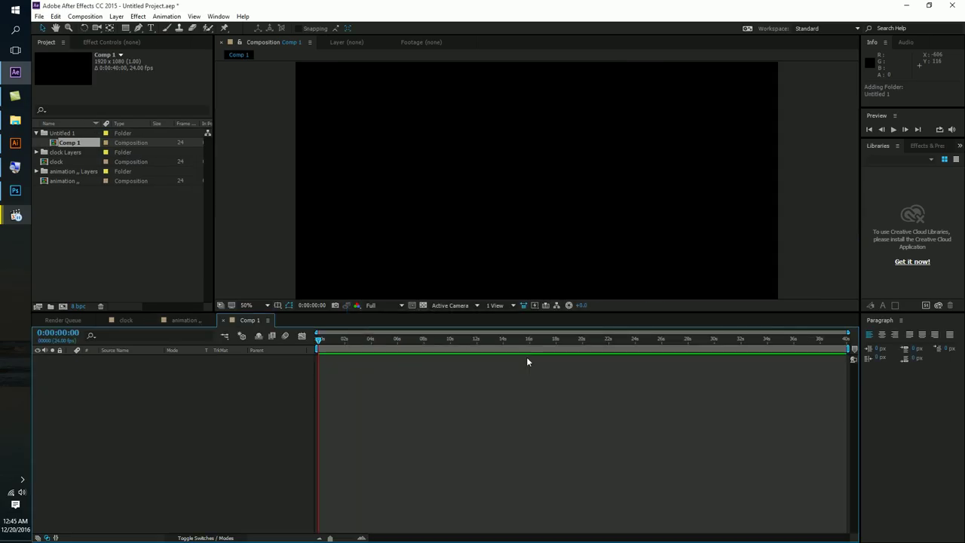
Draw a cyan circle with the Ellipse Tool at the comp's lower left
{"action": "left_click_drag", "start_coordinate": [126, 28], "coordinate": [155, 50]}
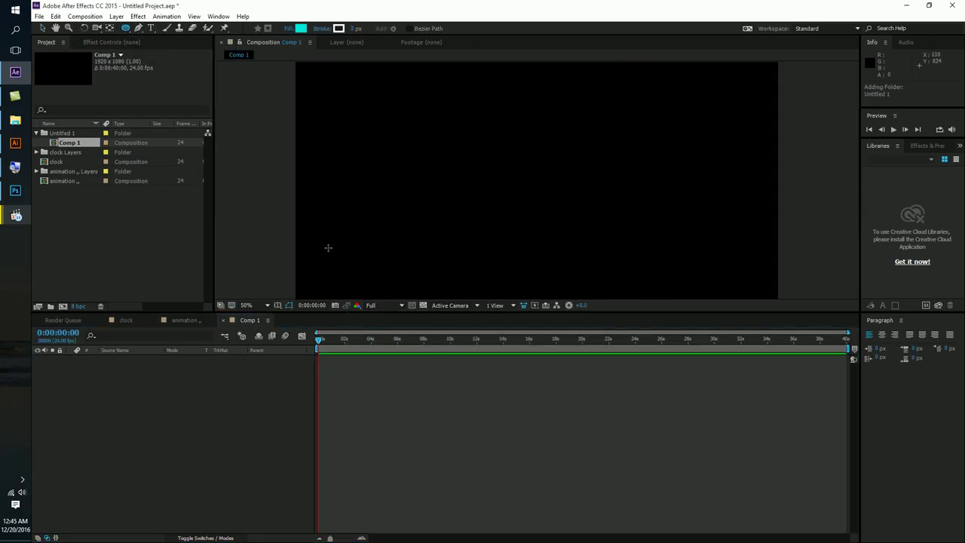
{"action": "left_click_drag", "start_coordinate": [323, 240], "coordinate": [374, 290]}
{"action": "key", "text": "v"}
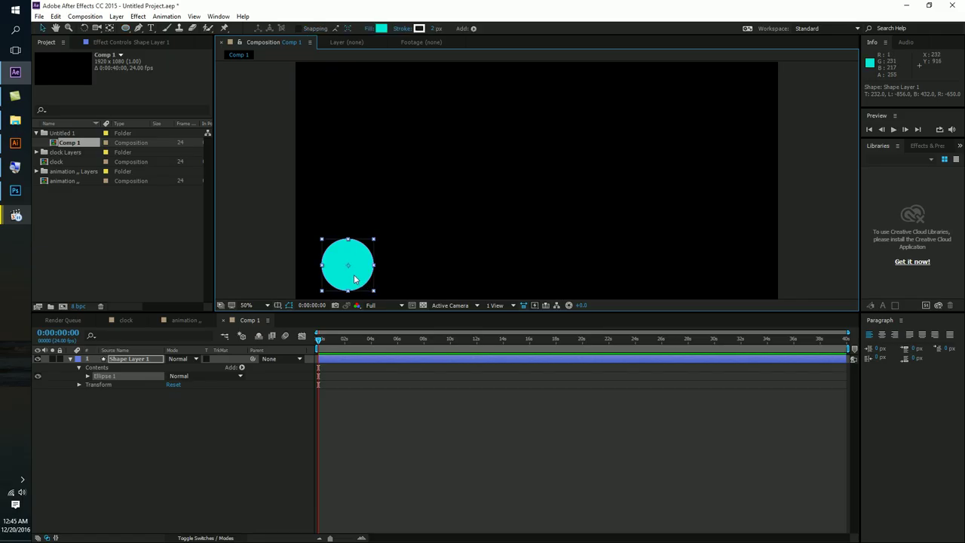
{"action": "scroll", "coordinate": [350, 276], "scroll_direction": "down", "scroll_amount": 5}
{"action": "scroll", "coordinate": [362, 277], "scroll_direction": "up", "scroll_amount": 2}
{"action": "scroll", "coordinate": [331, 280], "scroll_direction": "up", "scroll_amount": 3}
{"action": "scroll", "coordinate": [327, 280], "scroll_direction": "down", "scroll_amount": 2}
{"action": "scroll", "coordinate": [343, 276], "scroll_direction": "down", "scroll_amount": 1}
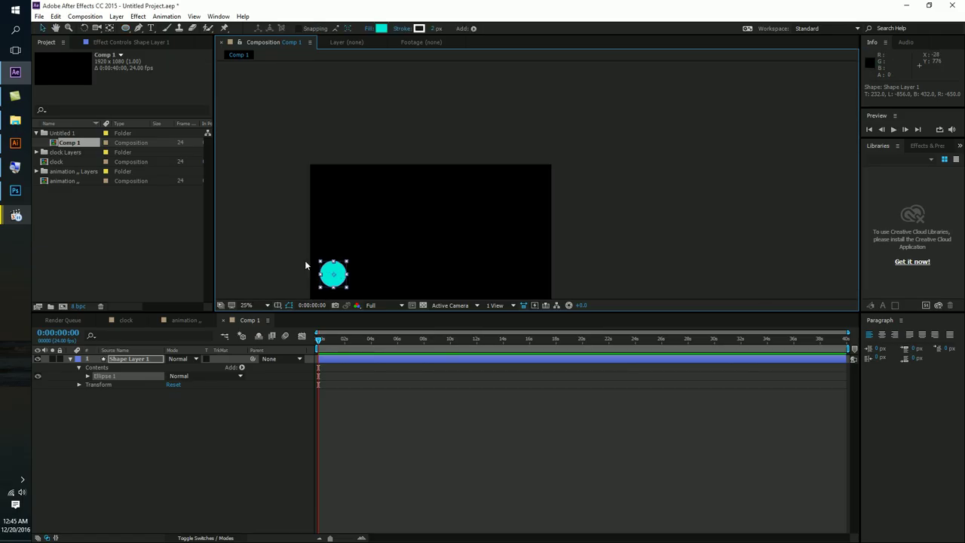
Snap the circle's anchor point onto its centre using the Pan Behind tool with snapping on
{"action": "left_click", "coordinate": [110, 28]}
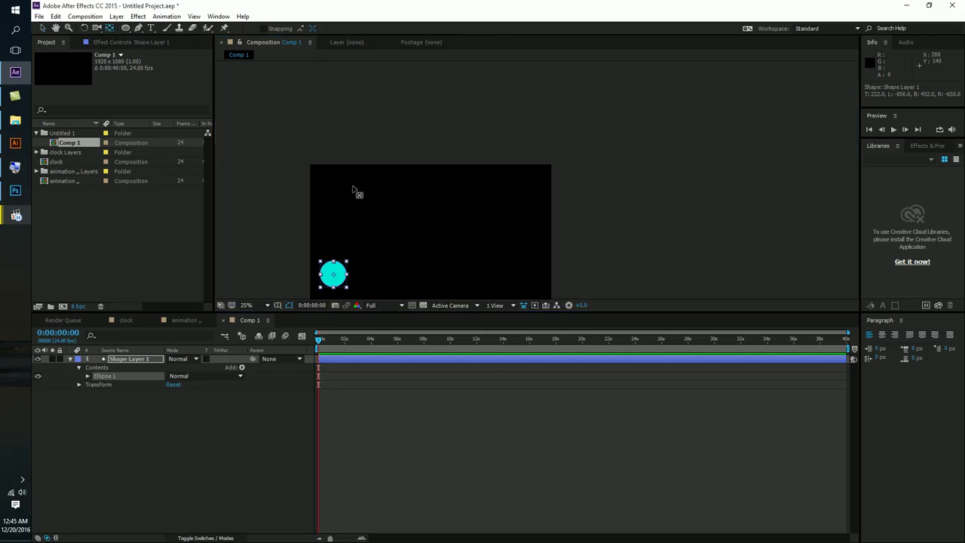
{"action": "left_click", "coordinate": [369, 254]}
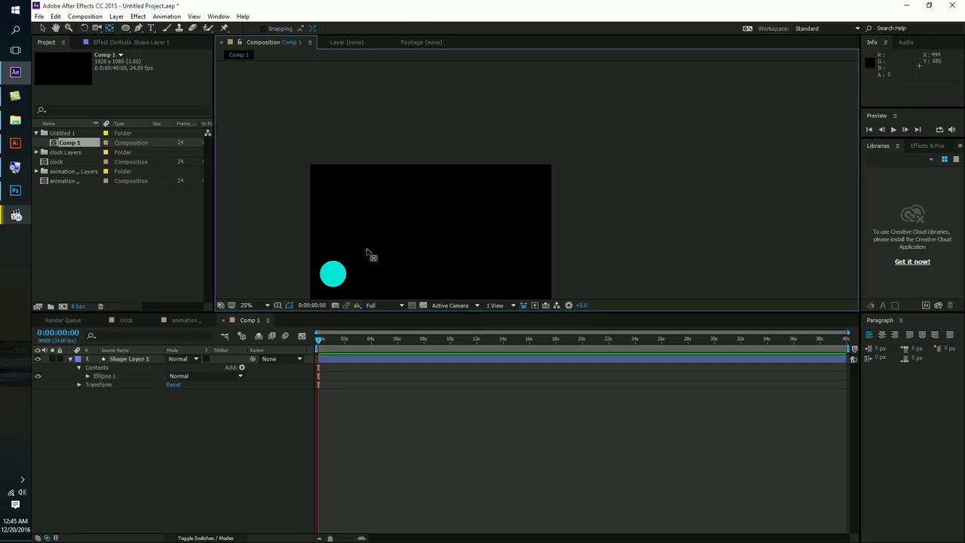
{"action": "left_click", "coordinate": [334, 275]}
{"action": "left_click_drag", "start_coordinate": [430, 233], "coordinate": [336, 277]}
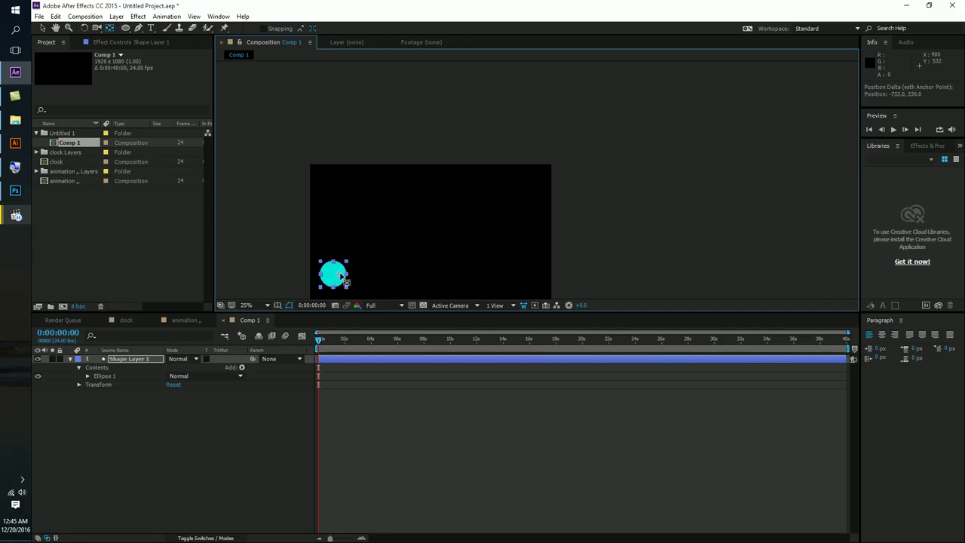
{"action": "key", "text": "ctrl+z"}
{"action": "left_click", "coordinate": [280, 33]}
{"action": "left_click_drag", "start_coordinate": [430, 232], "coordinate": [334, 277]}
Nudge the circle slightly lower and scrub through the start of the timeline
{"action": "key", "text": "v"}
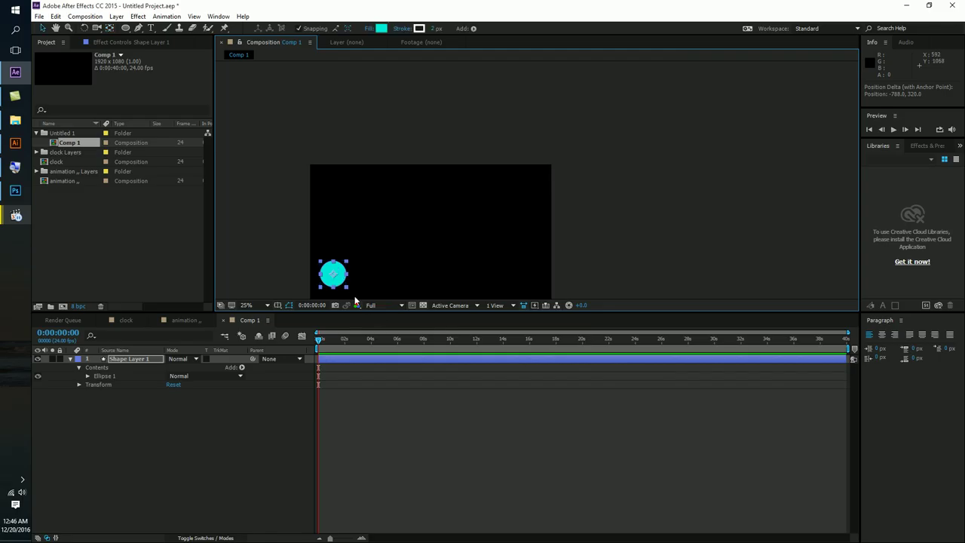
{"action": "scroll", "coordinate": [337, 279], "scroll_direction": "up", "scroll_amount": 4}
{"action": "left_click_drag", "start_coordinate": [334, 268], "coordinate": [323, 277]}
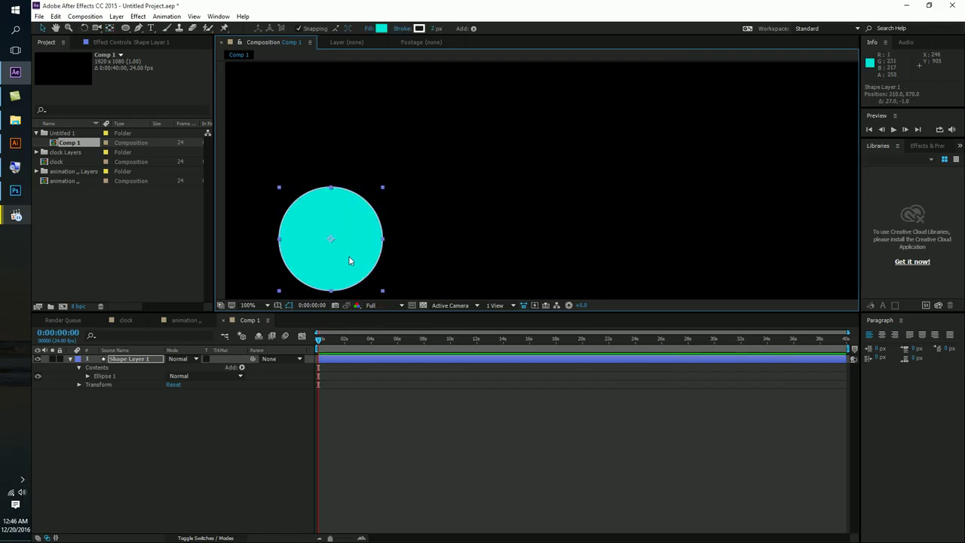
{"action": "mouse_move", "coordinate": [315, 341]}
{"action": "left_mouse_down"}
{"action": "mouse_move", "coordinate": [327, 345]}
{"action": "mouse_move", "coordinate": [305, 349]}
{"action": "left_mouse_up"}
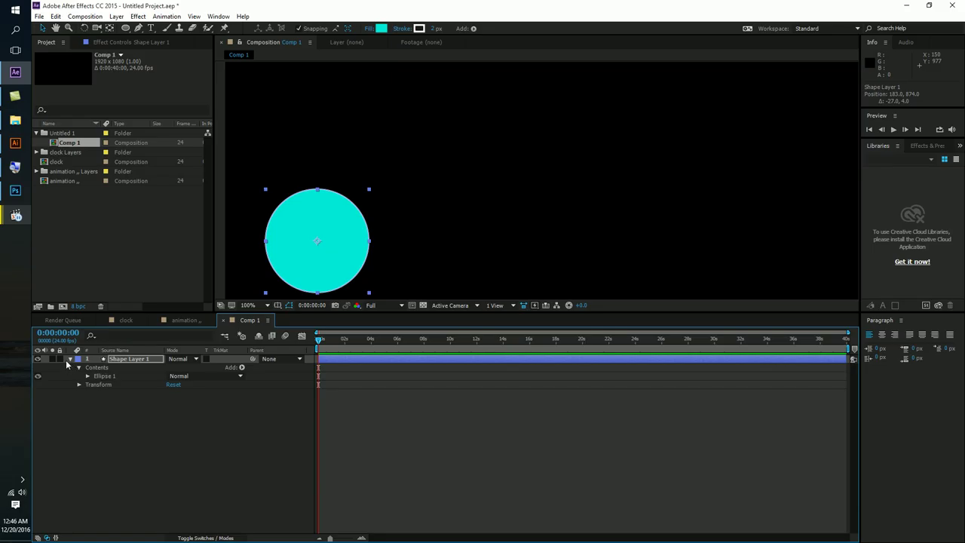
Show the circle's Position property and set a starting Position keyframe at 0:00
{"action": "left_click", "coordinate": [95, 400]}
{"action": "left_click", "coordinate": [68, 360]}
{"action": "left_click", "coordinate": [143, 361]}
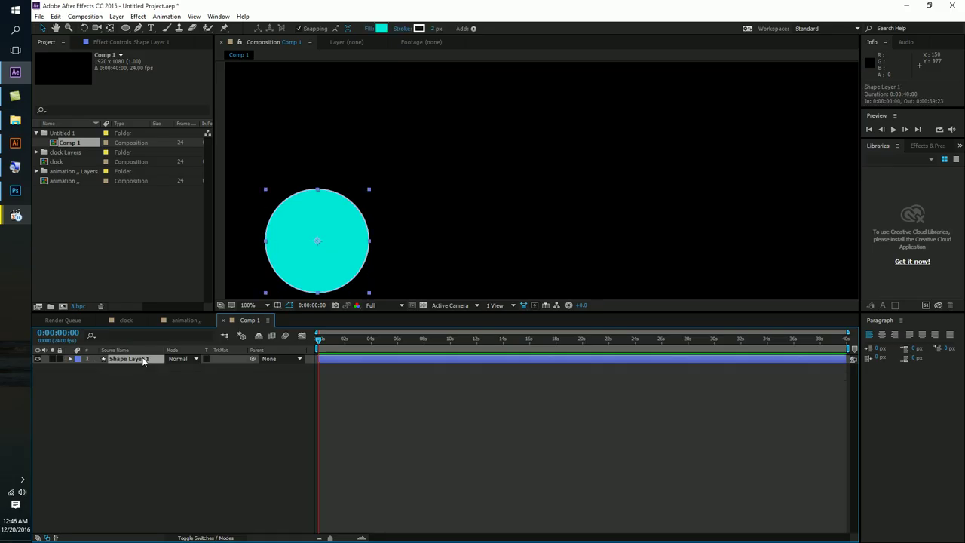
{"action": "key", "text": "p"}
{"action": "left_click", "coordinate": [96, 368]}
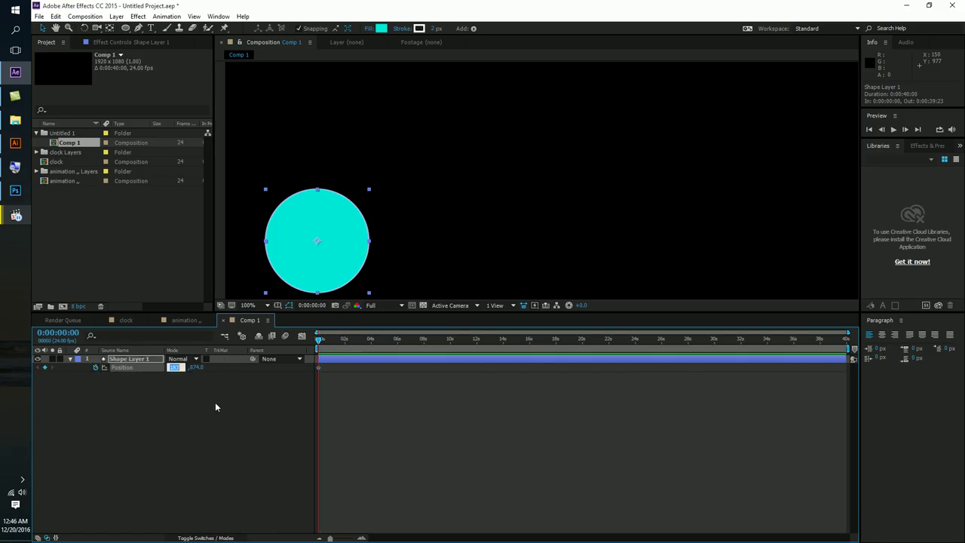
{"action": "left_click", "coordinate": [215, 400]}
{"action": "left_click", "coordinate": [173, 367]}
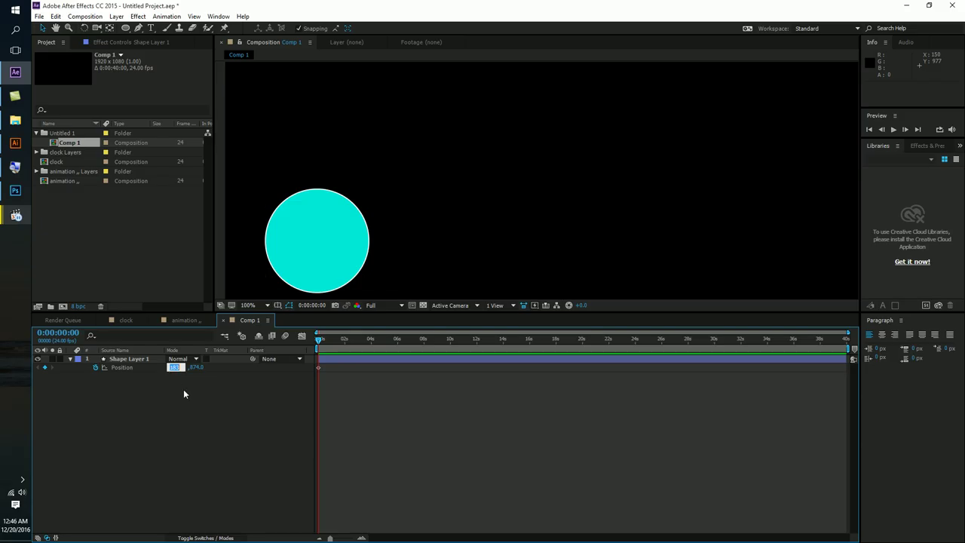
{"action": "left_click", "coordinate": [114, 369]}
At about 5:19, slide the circle right to X ≈ 910 for a second keyframe, then preview
{"action": "left_click_drag", "start_coordinate": [319, 339], "coordinate": [394, 340]}
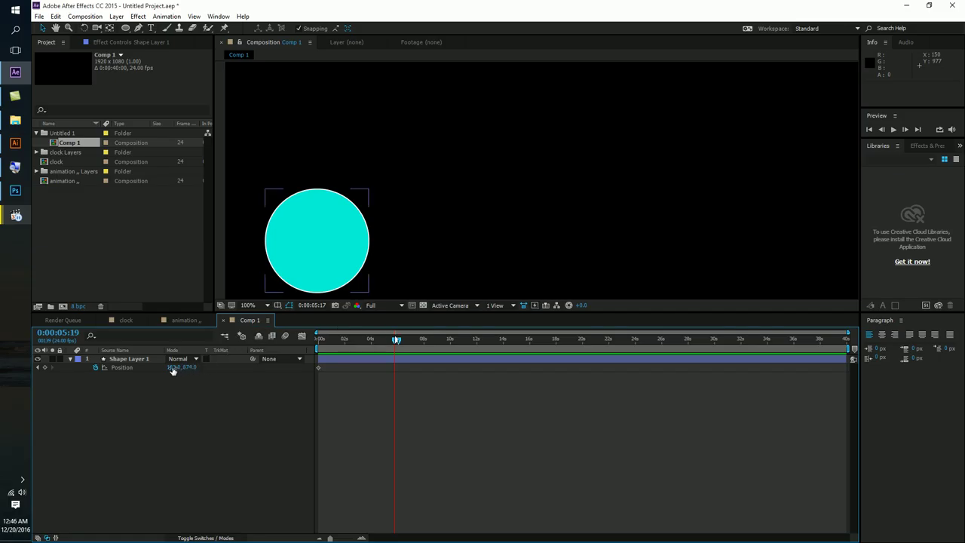
{"action": "left_click_drag", "start_coordinate": [171, 370], "coordinate": [549, 338]}
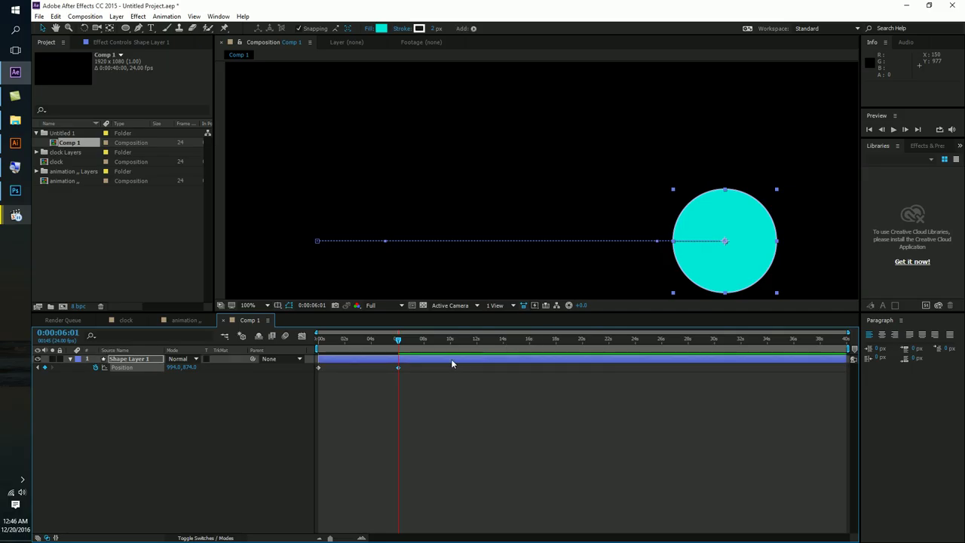
{"action": "left_click_drag", "start_coordinate": [401, 343], "coordinate": [319, 345]}
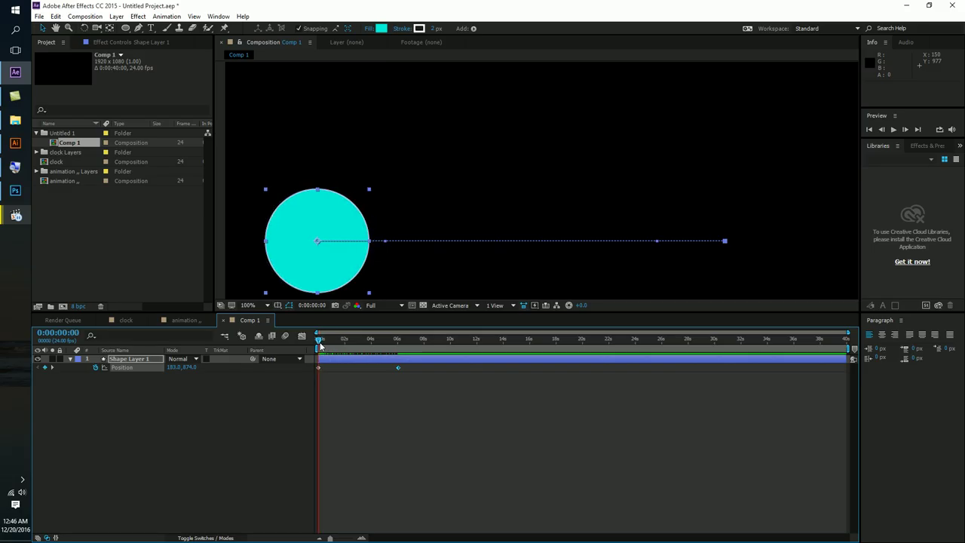
{"action": "mouse_move", "coordinate": [319, 345]}
{"action": "left_mouse_down"}
{"action": "mouse_move", "coordinate": [403, 343]}
{"action": "mouse_move", "coordinate": [323, 345]}
{"action": "left_mouse_up"}
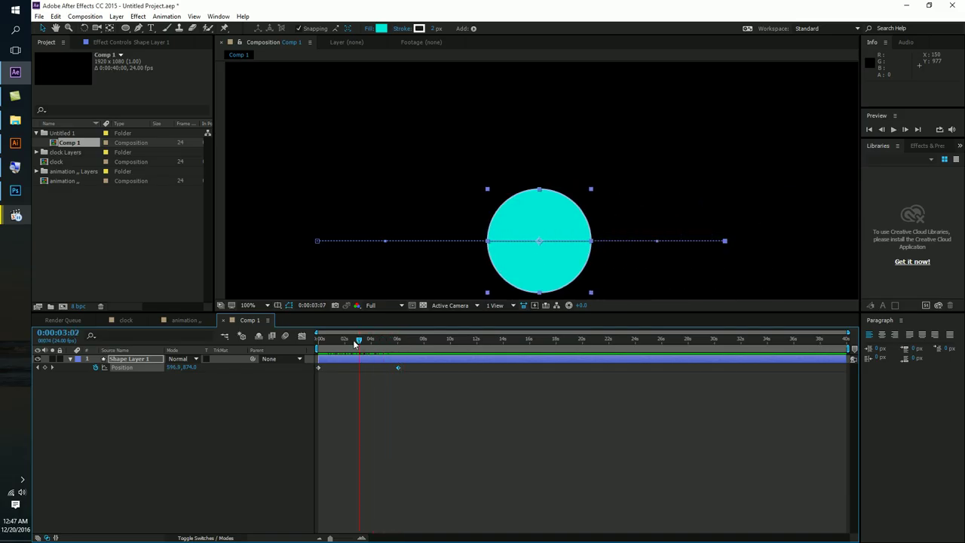
{"action": "left_click", "coordinate": [318, 367]}
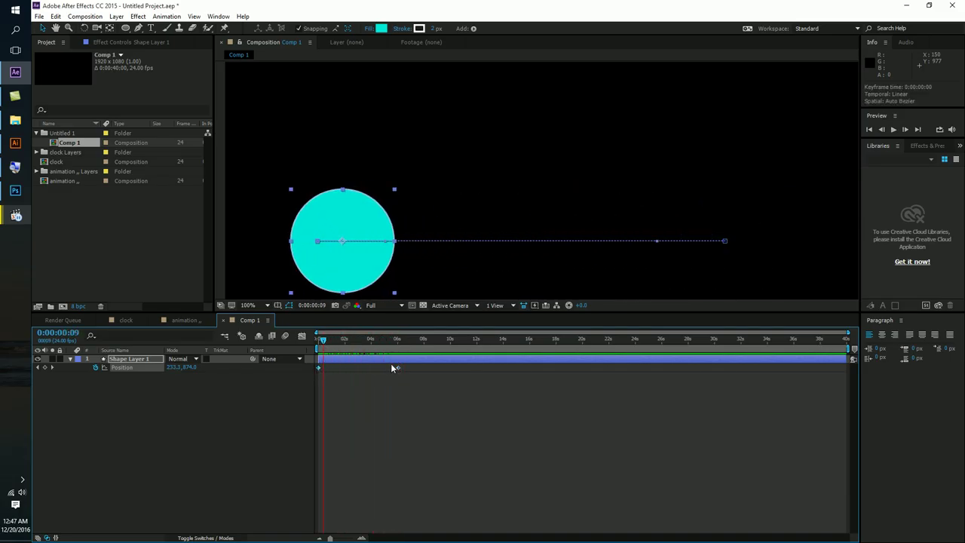
{"action": "left_click_drag", "start_coordinate": [323, 343], "coordinate": [389, 343]}
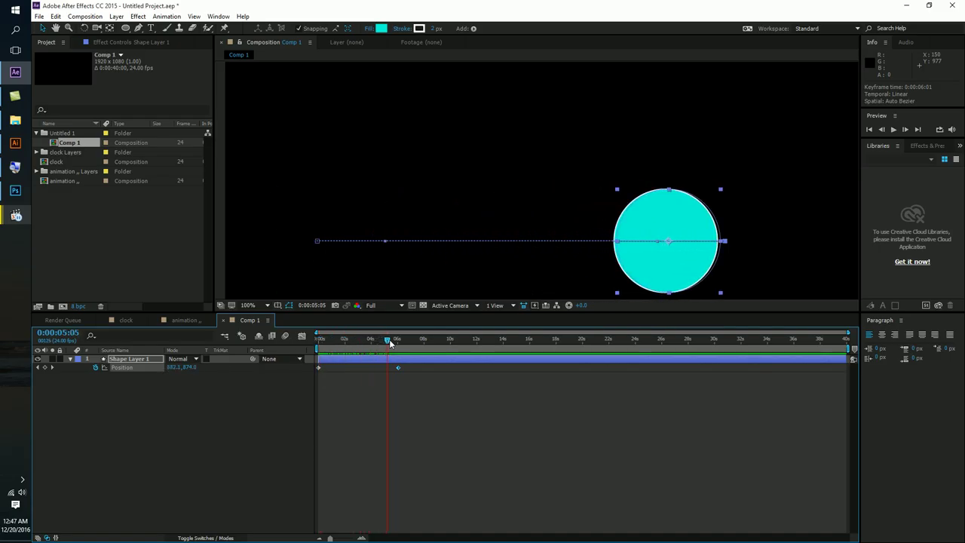
{"action": "mouse_move", "coordinate": [389, 343]}
{"action": "left_mouse_down"}
{"action": "mouse_move", "coordinate": [402, 343]}
{"action": "mouse_move", "coordinate": [359, 339]}
{"action": "left_mouse_up"}
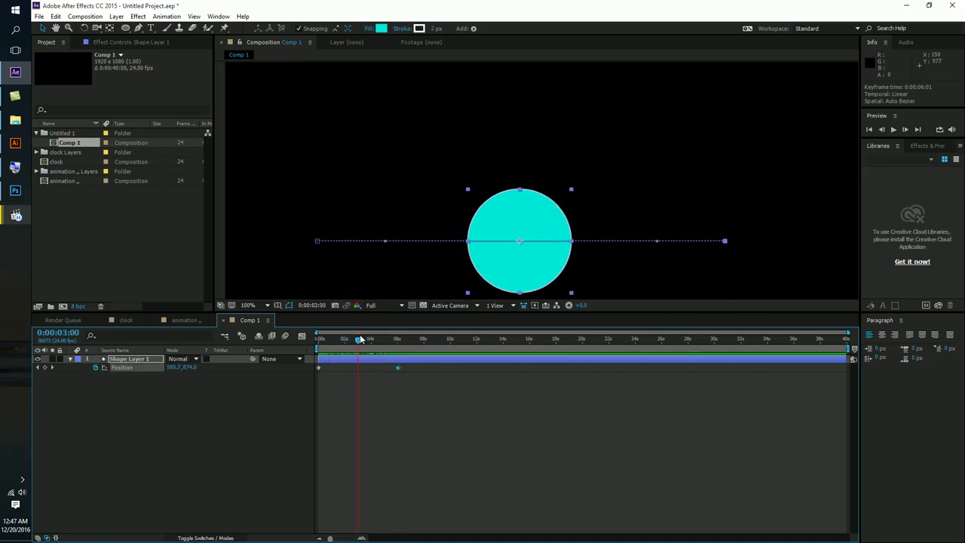
{"action": "mouse_move", "coordinate": [169, 369]}
{"action": "left_mouse_down"}
{"action": "mouse_move", "coordinate": [467, 344]}
{"action": "mouse_move", "coordinate": [312, 347]}
{"action": "left_mouse_up"}
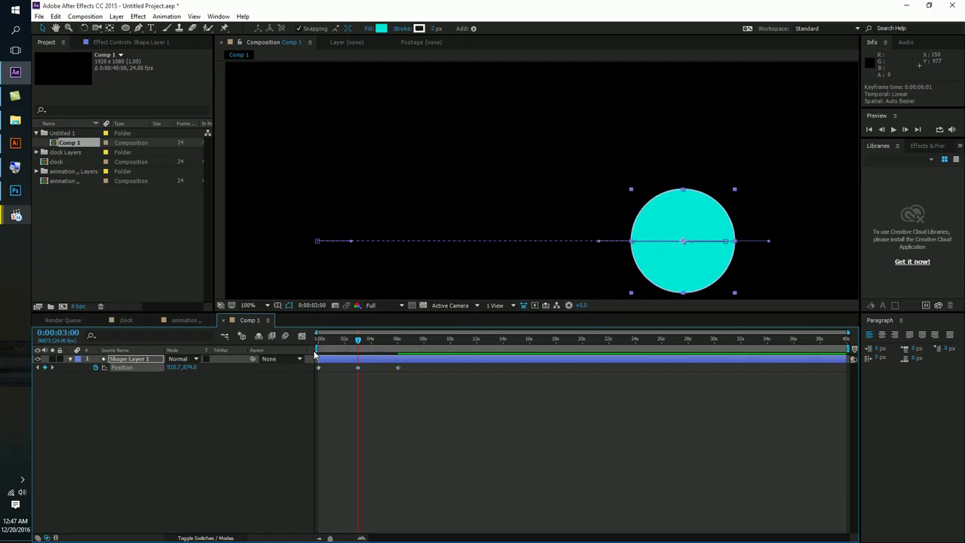
{"action": "key", "text": "ctrl+z"}
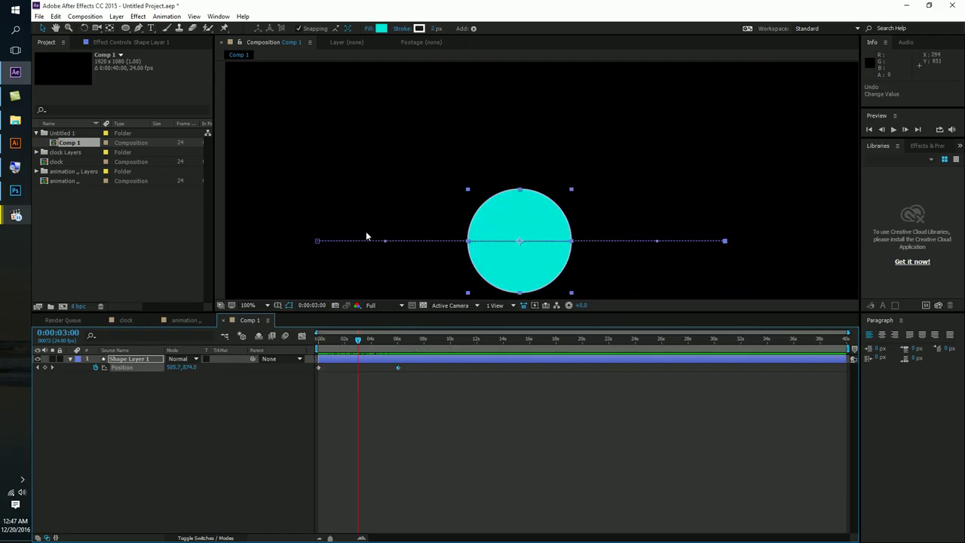
{"action": "mouse_move", "coordinate": [190, 367]}
{"action": "left_mouse_down"}
{"action": "mouse_move", "coordinate": [273, 355]}
{"action": "mouse_move", "coordinate": [264, 359]}
{"action": "left_mouse_up"}
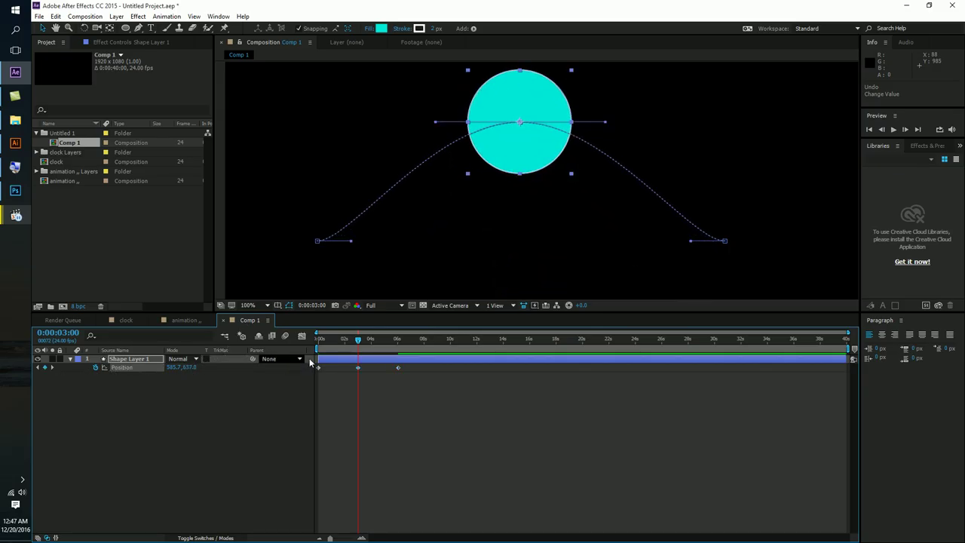
{"action": "left_click_drag", "start_coordinate": [357, 343], "coordinate": [316, 345]}
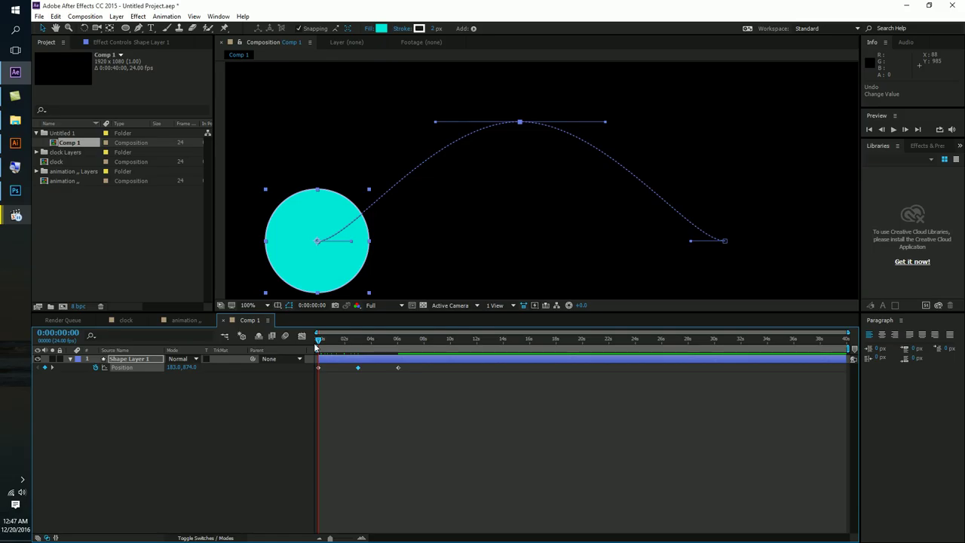
{"action": "left_click_drag", "start_coordinate": [324, 343], "coordinate": [359, 343]}
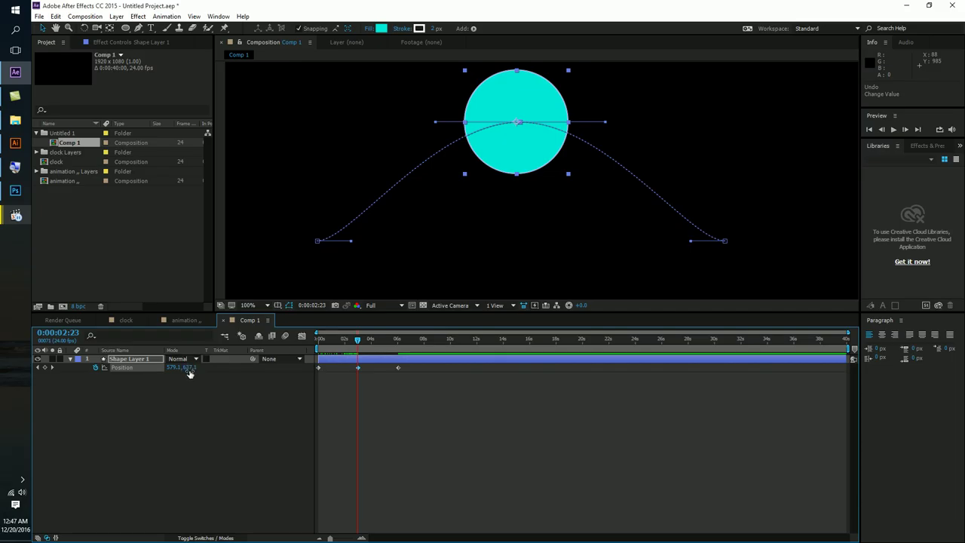
{"action": "left_click_drag", "start_coordinate": [364, 343], "coordinate": [397, 343]}
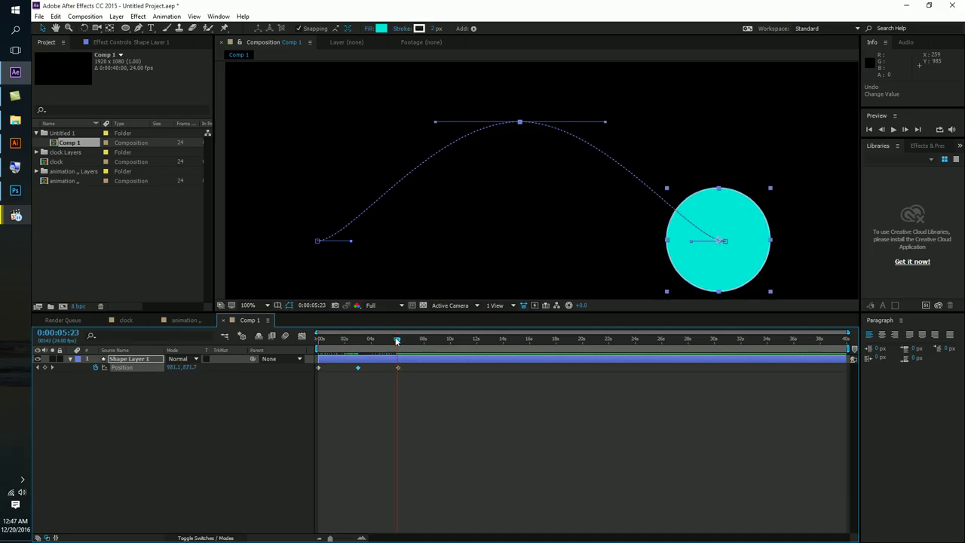
{"action": "left_click_drag", "start_coordinate": [395, 344], "coordinate": [322, 344]}
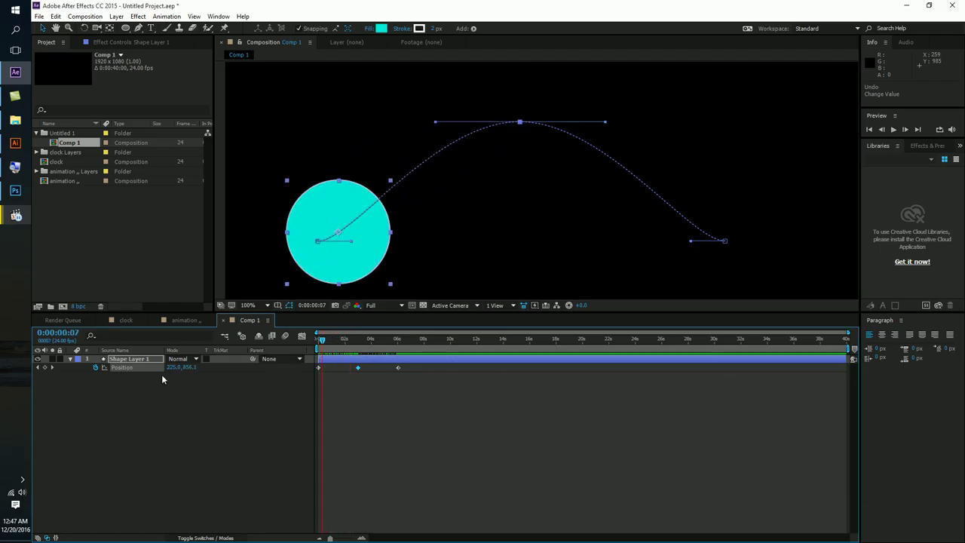
{"action": "left_click_drag", "start_coordinate": [331, 345], "coordinate": [403, 333]}
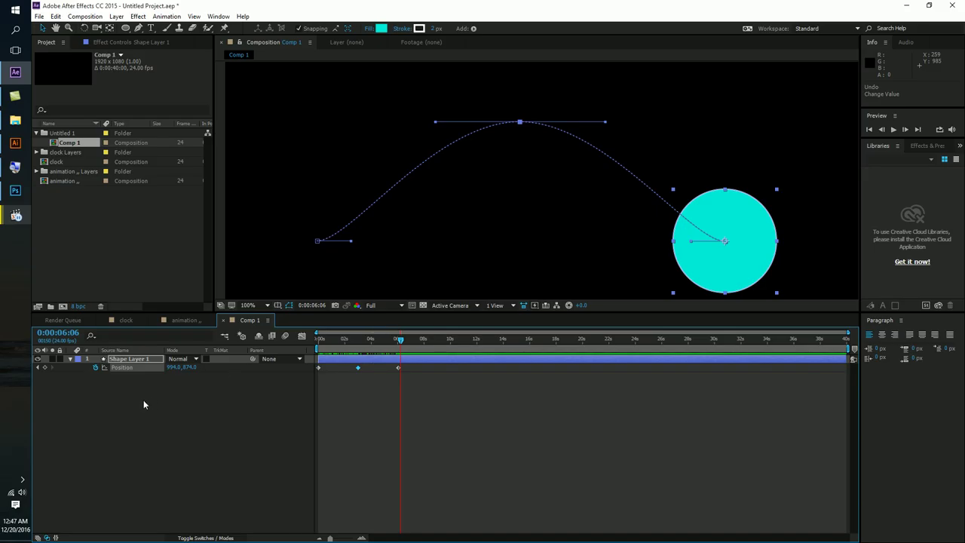
{"action": "key", "text": "ctrl+z"}
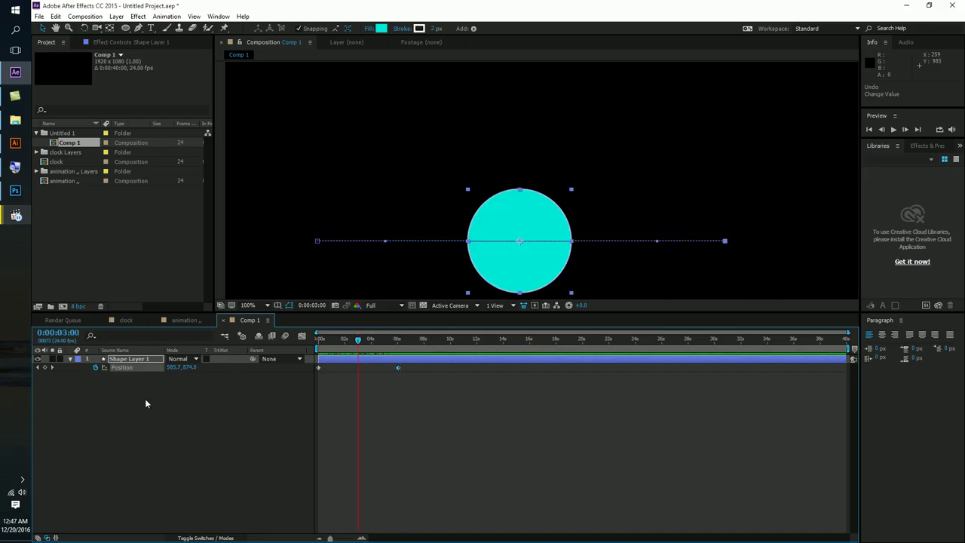
{"action": "key", "text": "ctrl+z"}
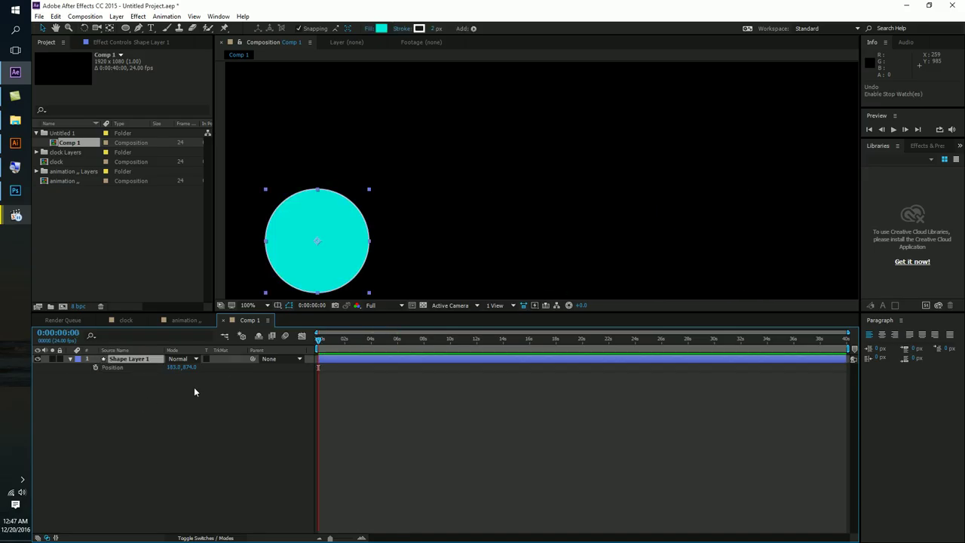
Keyframe Opacity at 100% at the start and 0% at about 6 seconds, then preview
{"action": "key", "text": "t"}
{"action": "left_click", "coordinate": [96, 367]}
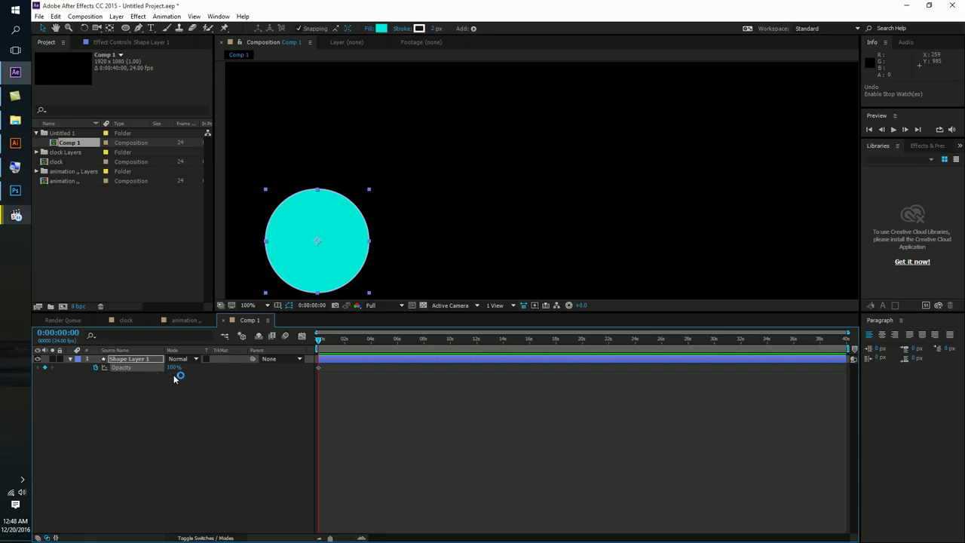
{"action": "left_click_drag", "start_coordinate": [343, 349], "coordinate": [396, 337]}
{"action": "left_click_drag", "start_coordinate": [173, 371], "coordinate": [106, 372]}
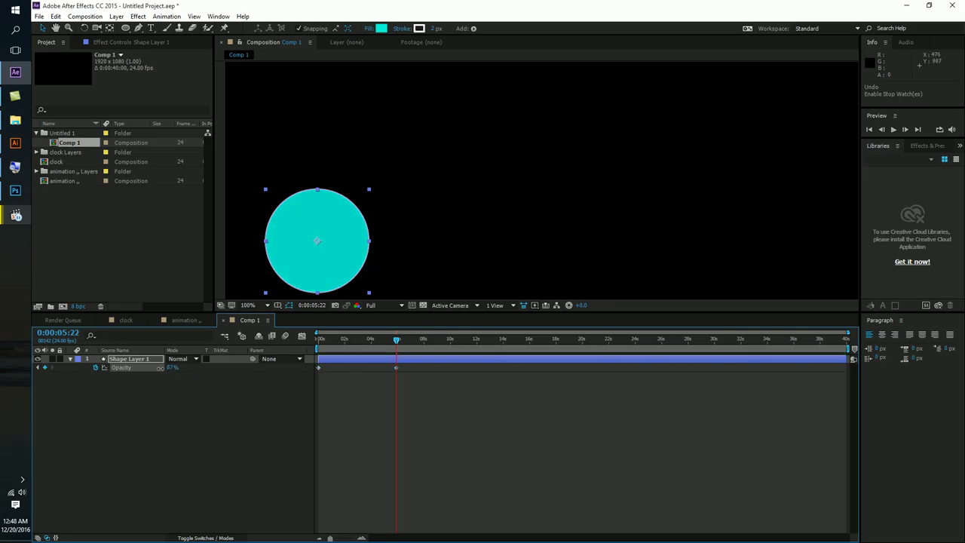
{"action": "left_click_drag", "start_coordinate": [384, 340], "coordinate": [316, 345]}
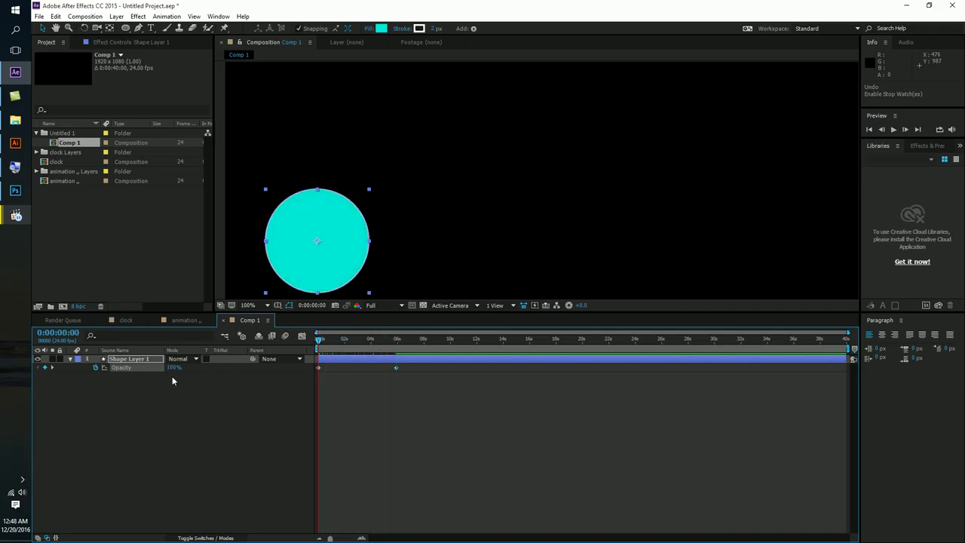
{"action": "left_click_drag", "start_coordinate": [336, 340], "coordinate": [397, 338]}
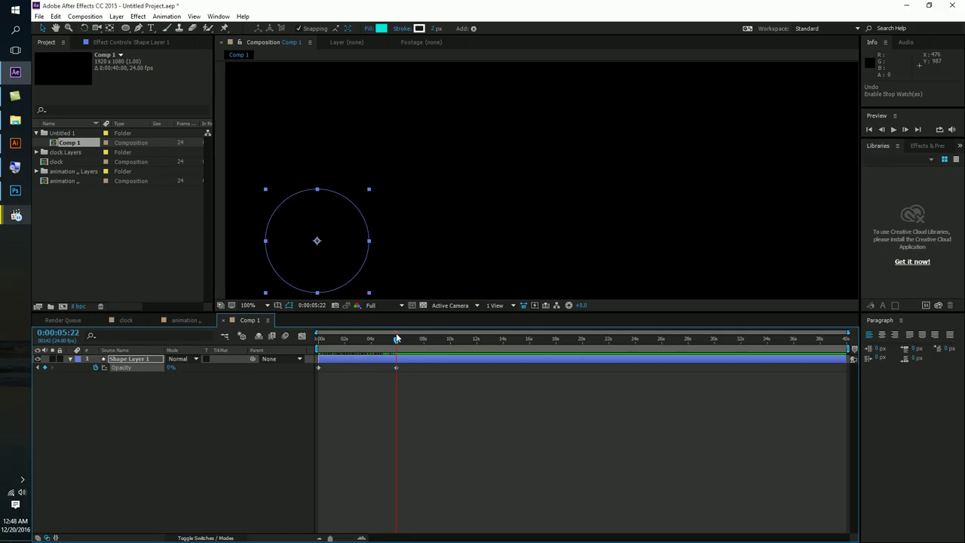
Add Opacity keyframes of 100% near 10 s, 0% at 14 s and 100% near 20 s, then preview
{"action": "left_click_drag", "start_coordinate": [413, 339], "coordinate": [450, 340]}
{"action": "left_click_drag", "start_coordinate": [170, 371], "coordinate": [264, 367]}
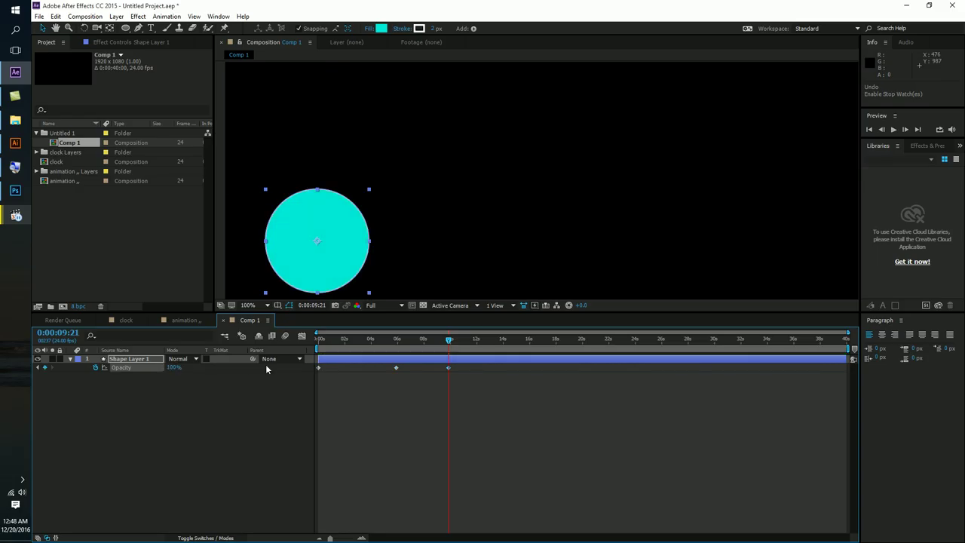
{"action": "left_click_drag", "start_coordinate": [450, 340], "coordinate": [503, 340]}
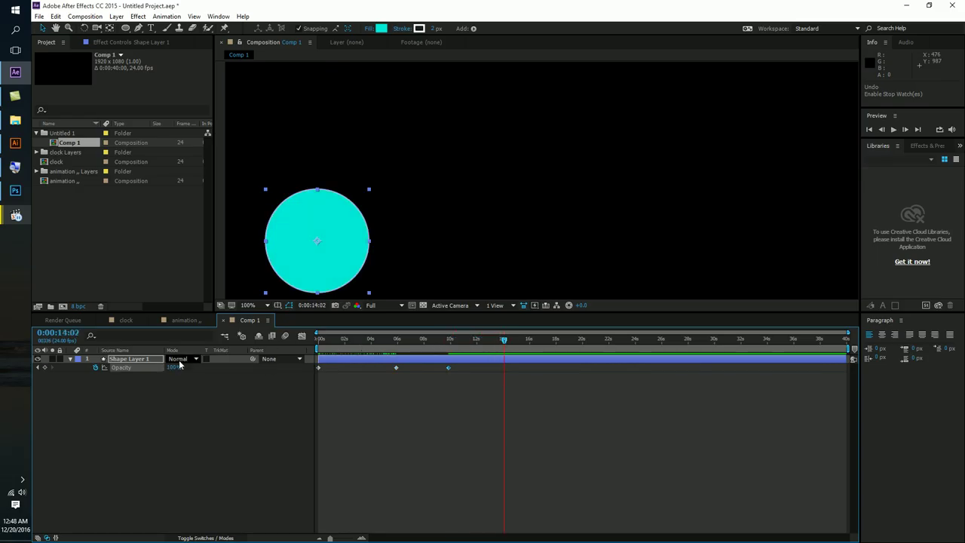
{"action": "left_click_drag", "start_coordinate": [173, 367], "coordinate": [111, 370]}
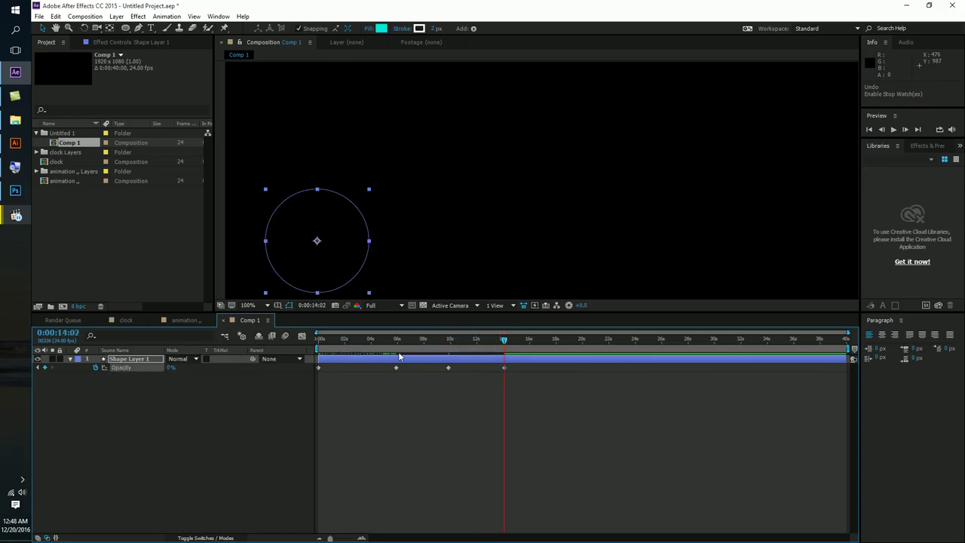
{"action": "mouse_move", "coordinate": [566, 340]}
{"action": "left_mouse_down"}
{"action": "mouse_move", "coordinate": [735, 340]}
{"action": "mouse_move", "coordinate": [319, 340]}
{"action": "mouse_move", "coordinate": [395, 340]}
{"action": "left_mouse_up"}
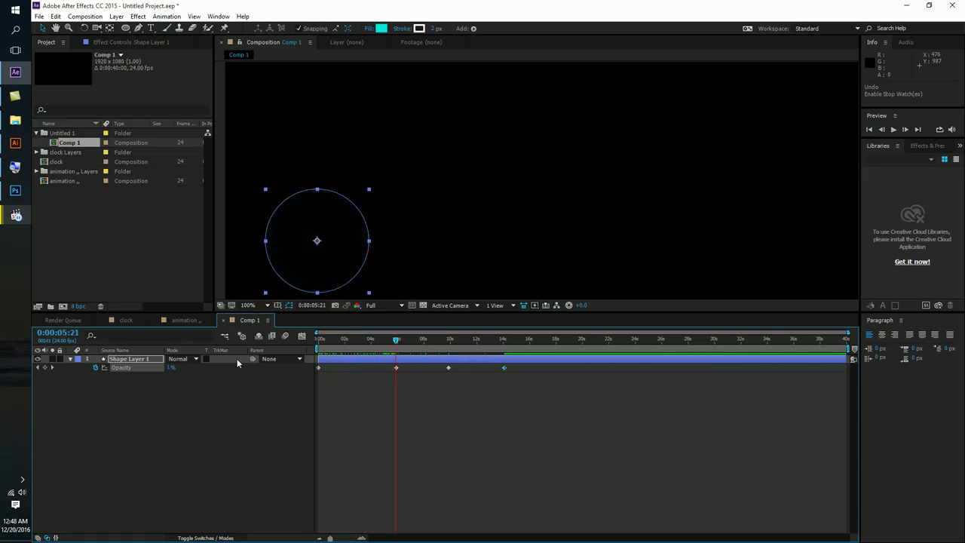
{"action": "left_click_drag", "start_coordinate": [403, 343], "coordinate": [584, 342]}
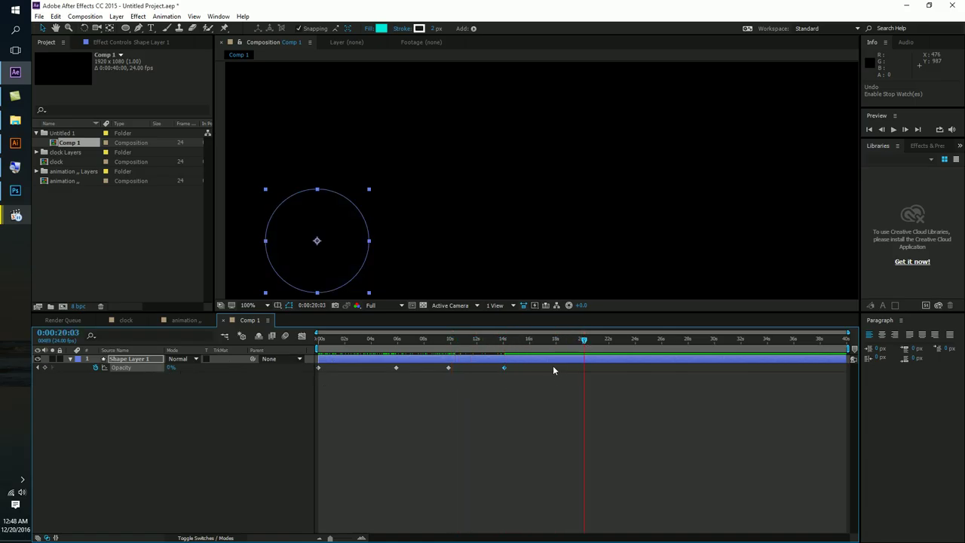
{"action": "left_click_drag", "start_coordinate": [167, 370], "coordinate": [351, 382]}
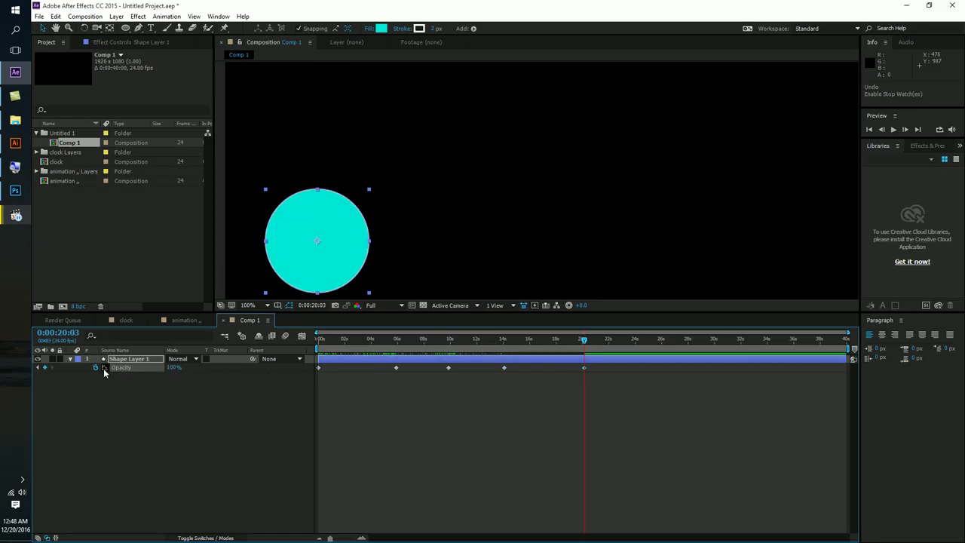
{"action": "left_click_drag", "start_coordinate": [558, 344], "coordinate": [644, 341]}
Browse from the paper cutout project folder into the footage subfolder, then return to After Effects
{"action": "left_click", "coordinate": [12, 118]}
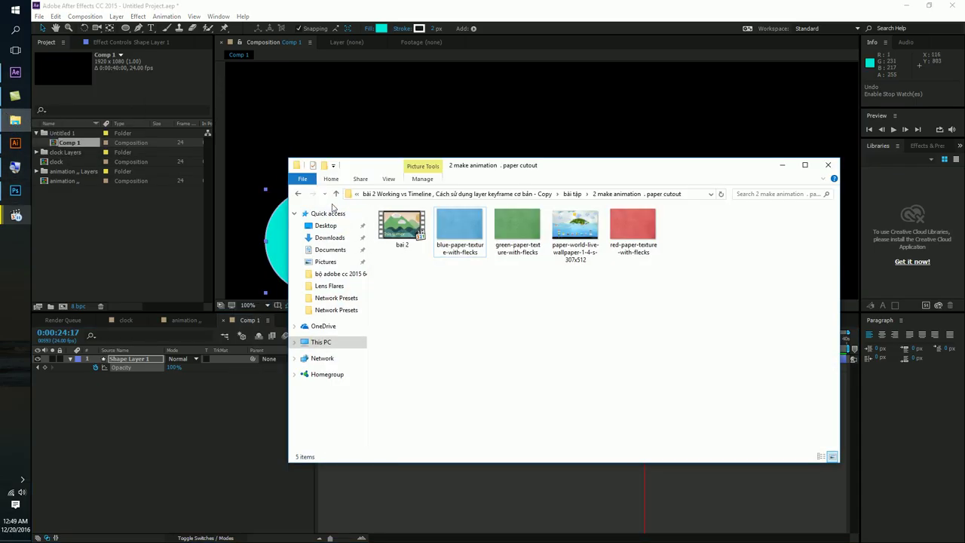
{"action": "left_click", "coordinate": [300, 194]}
{"action": "double_click", "coordinate": [408, 234]}
{"action": "left_click", "coordinate": [408, 234]}
{"action": "left_click", "coordinate": [299, 193]}
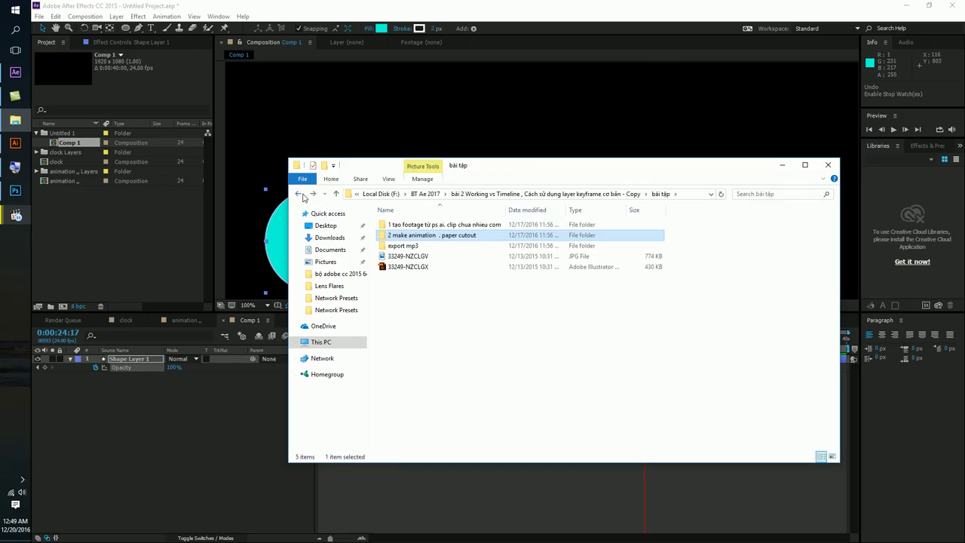
{"action": "double_click", "coordinate": [413, 224]}
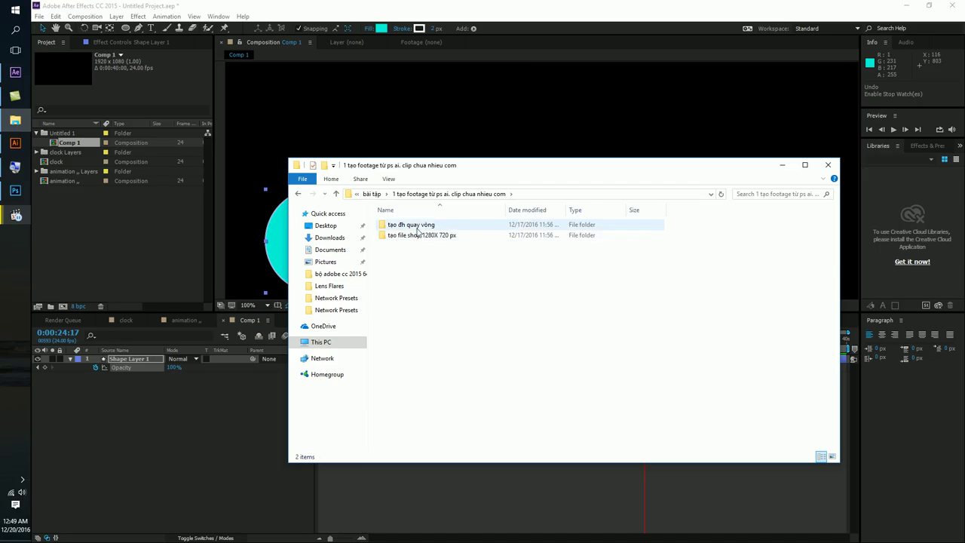
{"action": "left_click", "coordinate": [271, 336]}
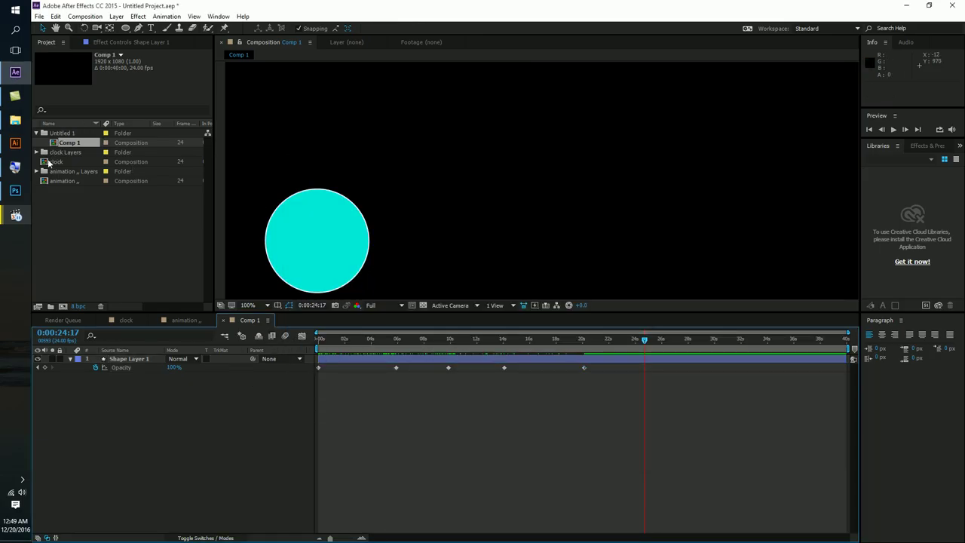
Open the clock composition at 100% view and select the red second hand layer
{"action": "double_click", "coordinate": [50, 162]}
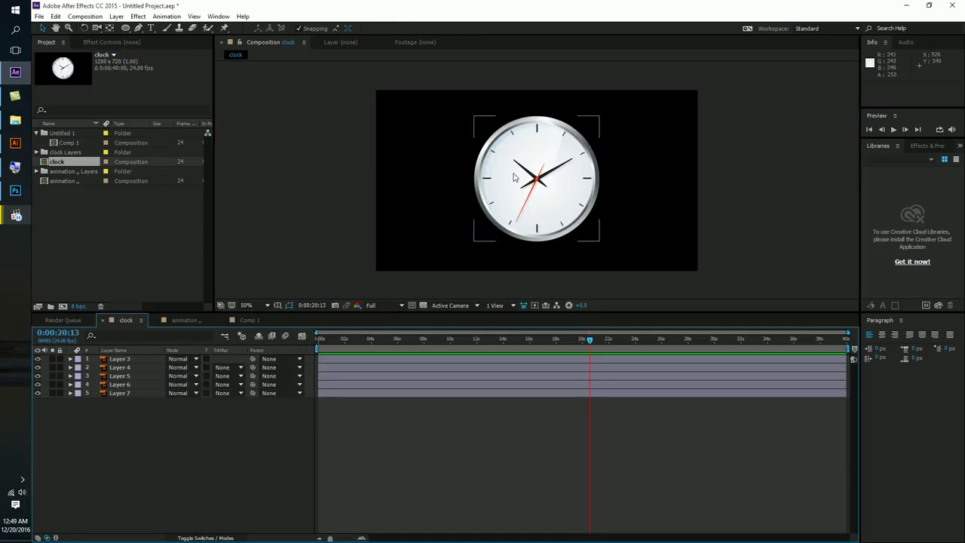
{"action": "key", "text": "slash"}
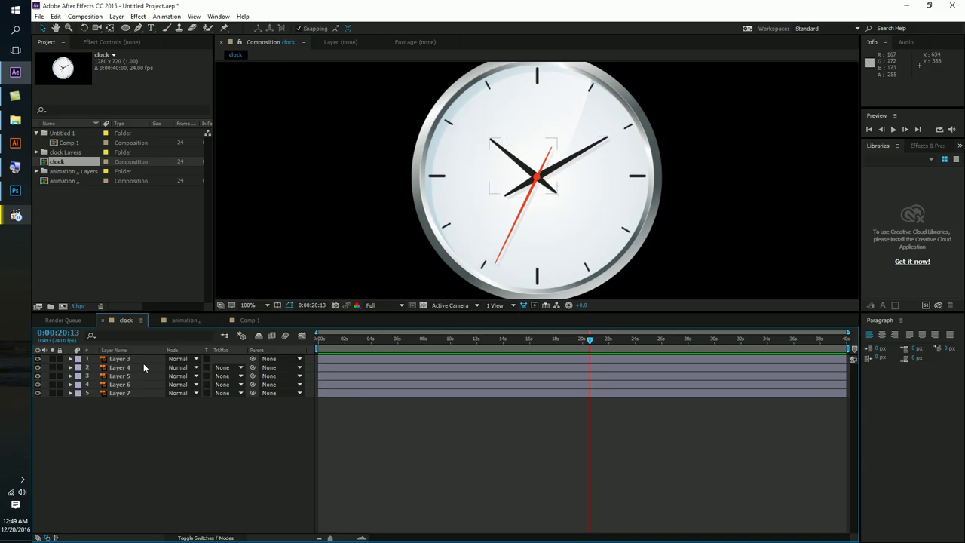
{"action": "left_click", "coordinate": [536, 172]}
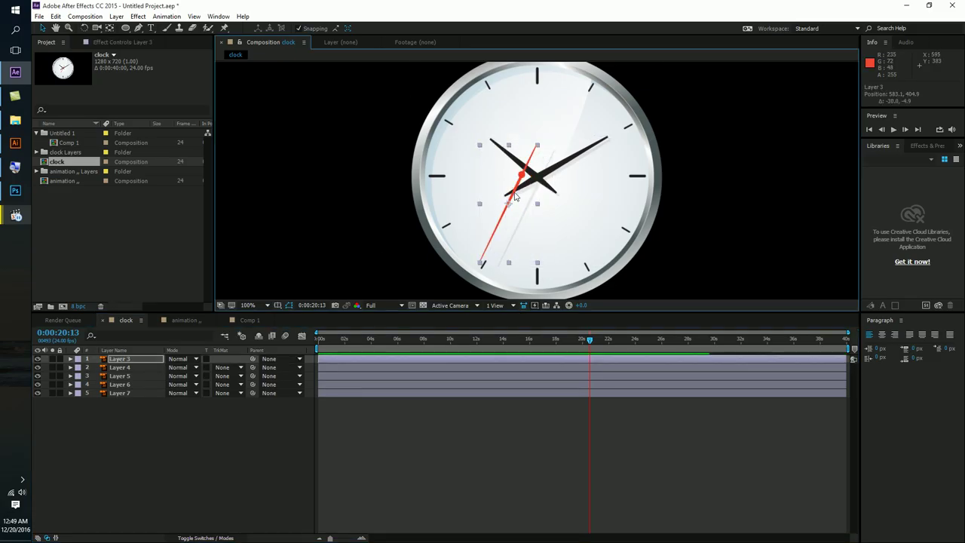
{"action": "scroll", "coordinate": [522, 194], "scroll_direction": "up", "scroll_amount": 4}
{"action": "scroll", "coordinate": [538, 185], "scroll_direction": "down", "scroll_amount": 2}
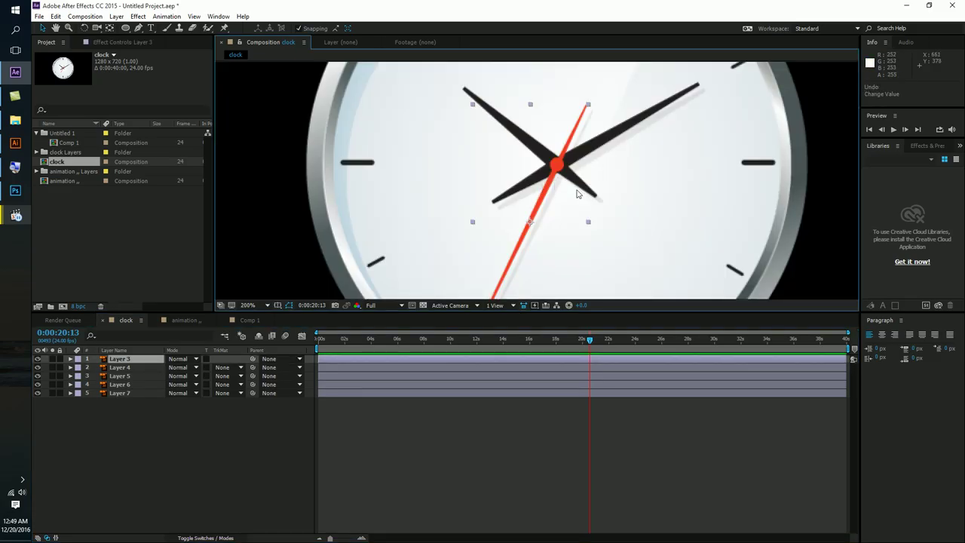
Move the minute and hour hands' anchor points onto the clock's centre hub with the Pan Behind tool
{"action": "left_click", "coordinate": [109, 29]}
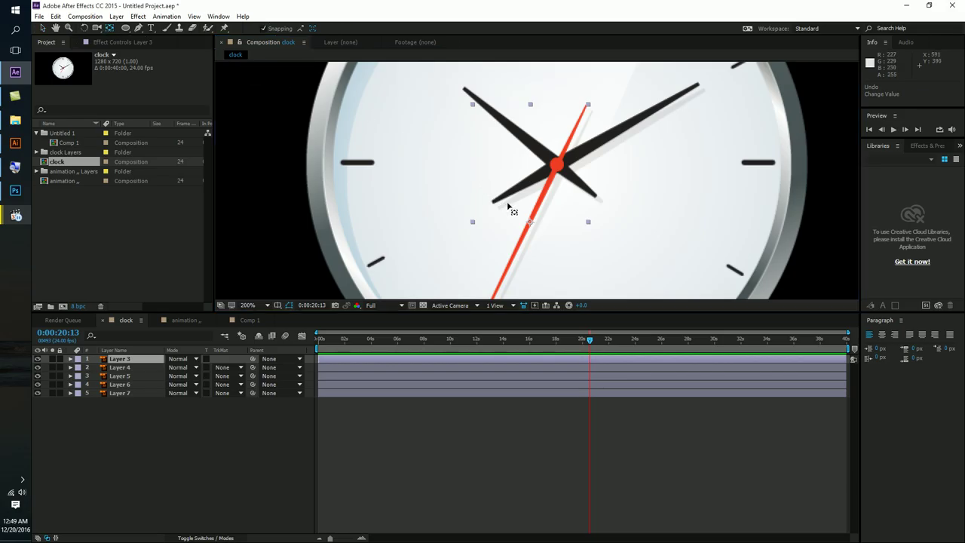
{"action": "mouse_move", "coordinate": [555, 173]}
{"action": "left_mouse_down"}
{"action": "mouse_move", "coordinate": [593, 148]}
{"action": "mouse_move", "coordinate": [556, 165]}
{"action": "left_mouse_up"}
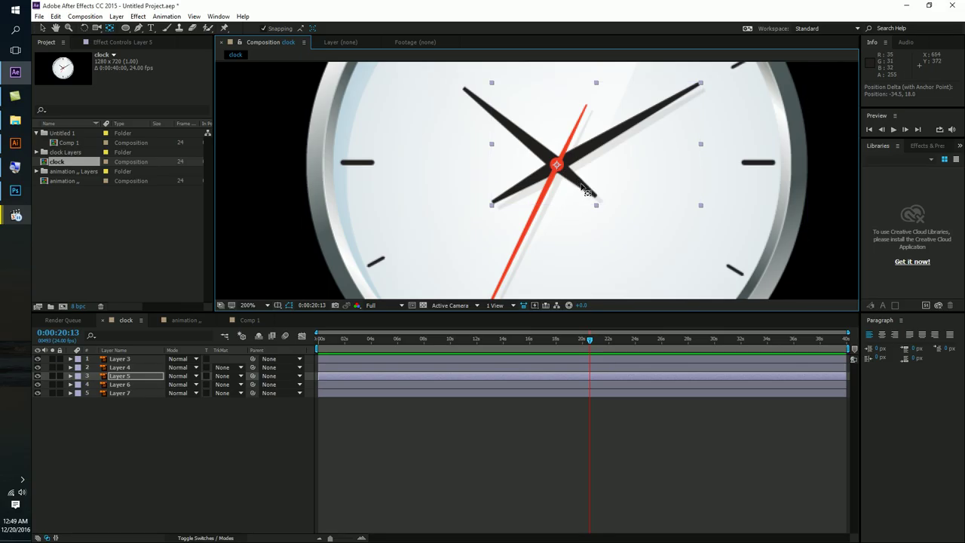
{"action": "left_click", "coordinate": [509, 124]}
{"action": "left_click_drag", "start_coordinate": [533, 147], "coordinate": [561, 172]}
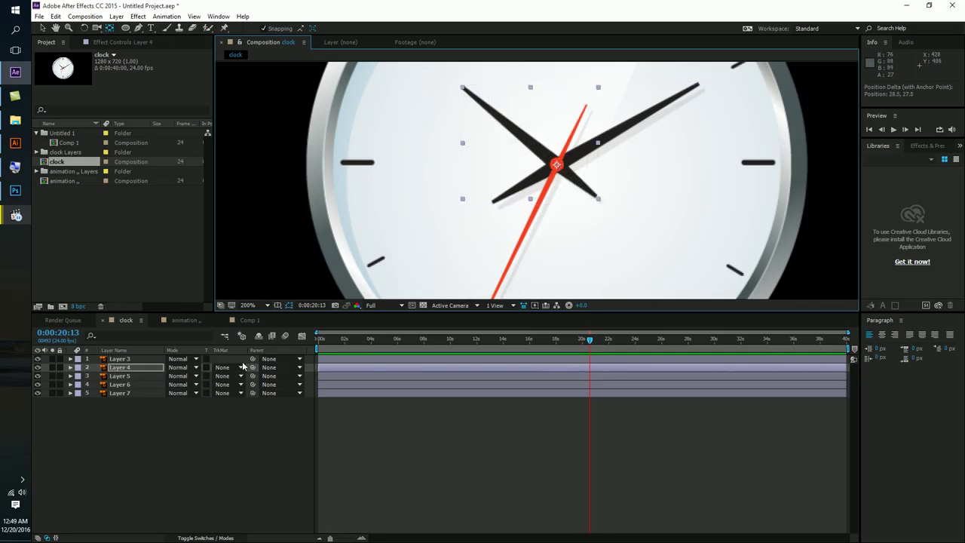
{"action": "left_click", "coordinate": [128, 369]}
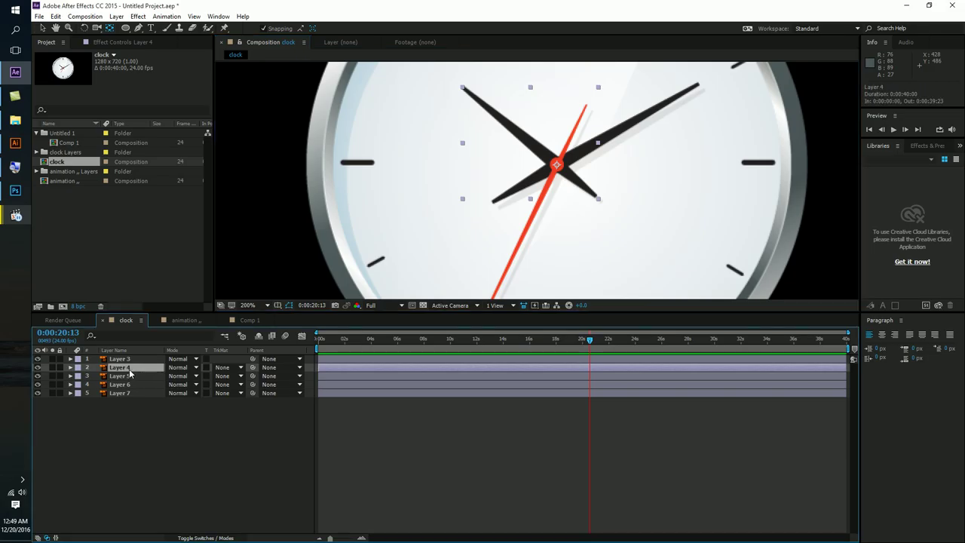
{"action": "left_click", "coordinate": [35, 370]}
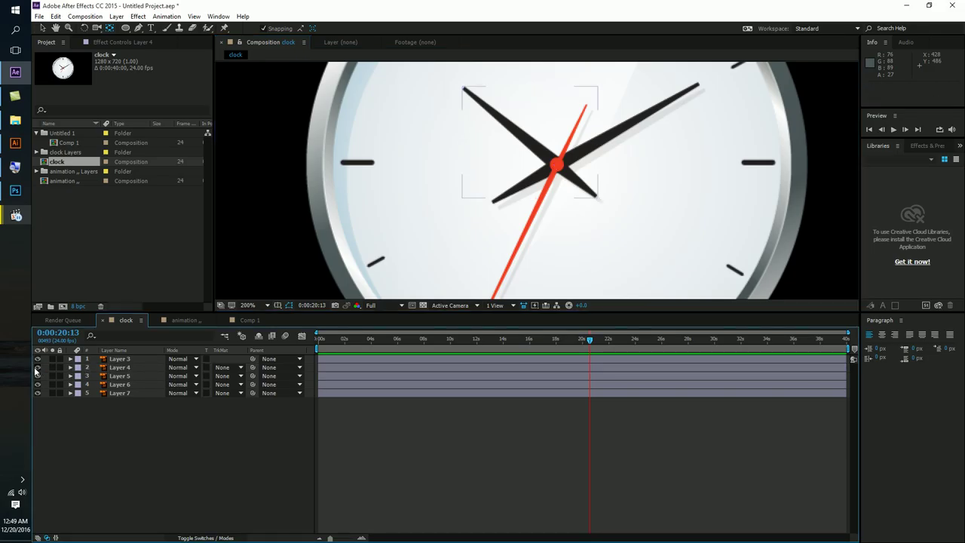
{"action": "left_click", "coordinate": [108, 370]}
Rename Layer 4 to 'kim ngan' and Layer 3 to 'kim dai'
{"action": "key", "text": "Return"}
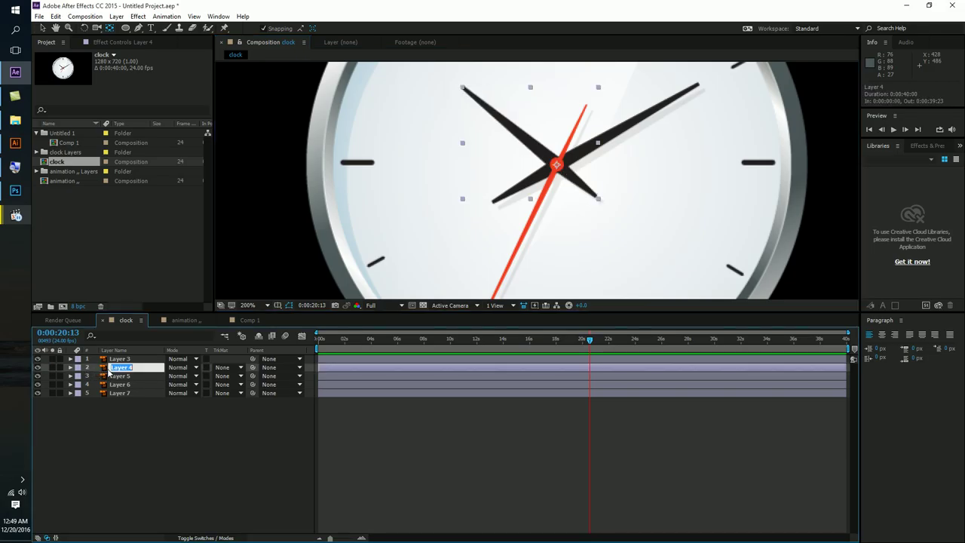
{"action": "type", "text": "kim ngan"}
{"action": "key", "text": "Return"}
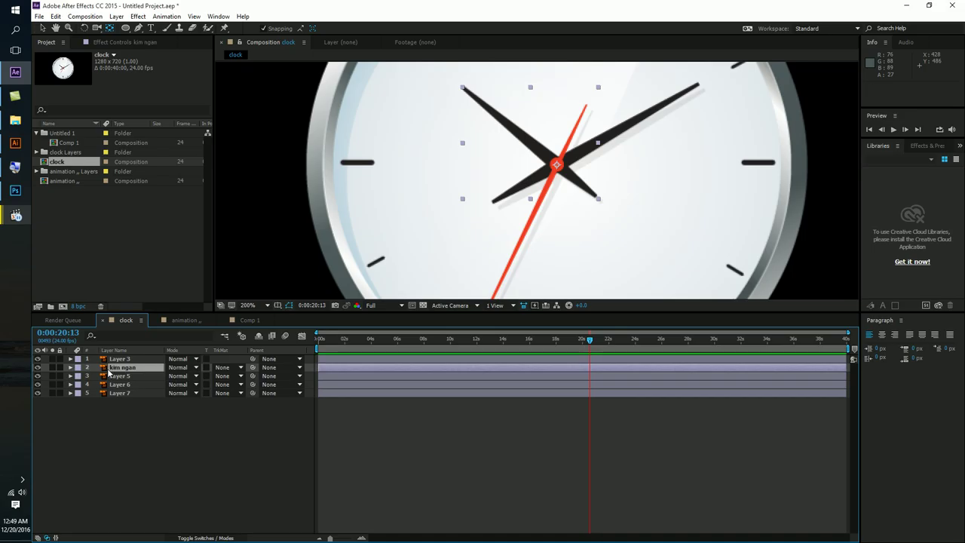
{"action": "left_click", "coordinate": [121, 359]}
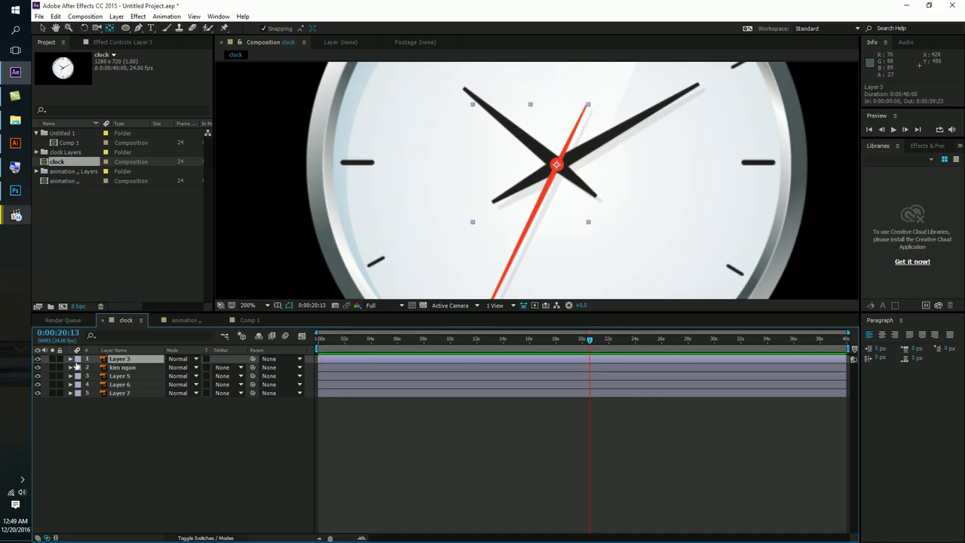
{"action": "key", "text": "F2"}
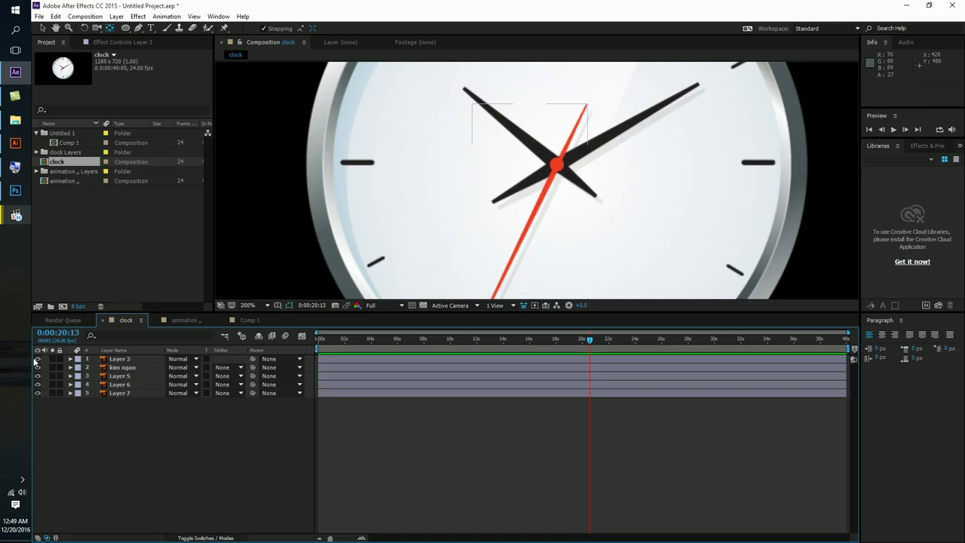
{"action": "left_click", "coordinate": [36, 361]}
{"action": "left_click", "coordinate": [36, 361]}
{"action": "left_click", "coordinate": [119, 358]}
{"action": "key", "text": "Return"}
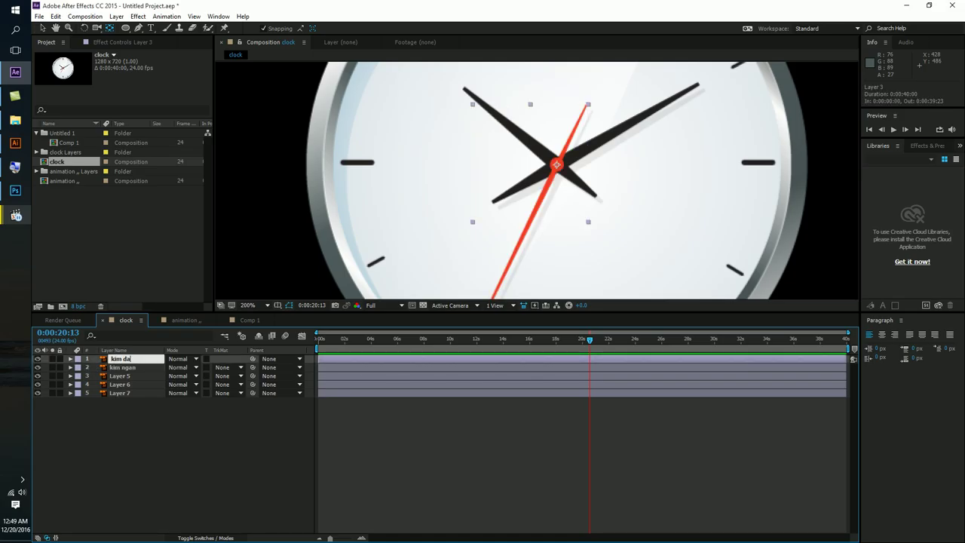
{"action": "key", "text": "Return"}
Rename Layer 5 to 'kim phut'
{"action": "left_click", "coordinate": [119, 375]}
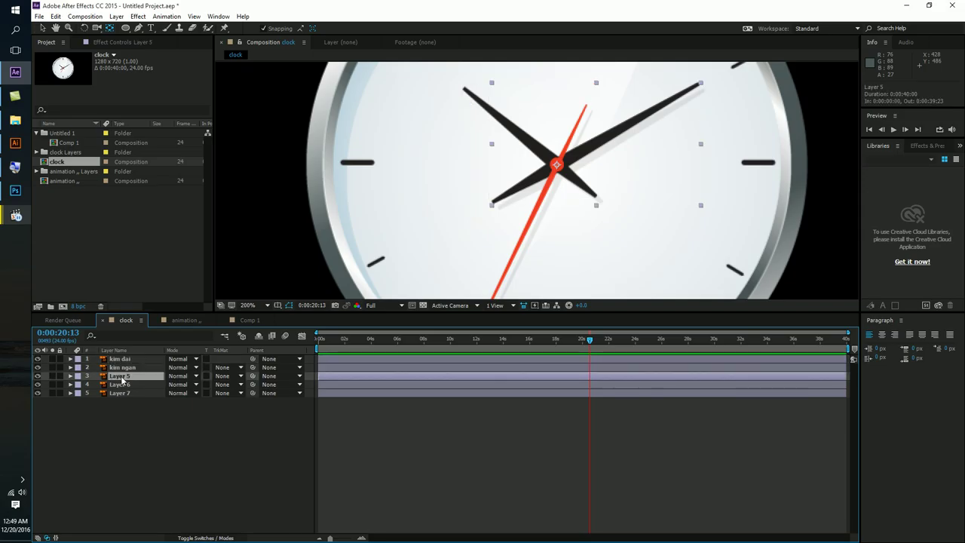
{"action": "key", "text": "Return"}
{"action": "type", "text": "kim phut"}
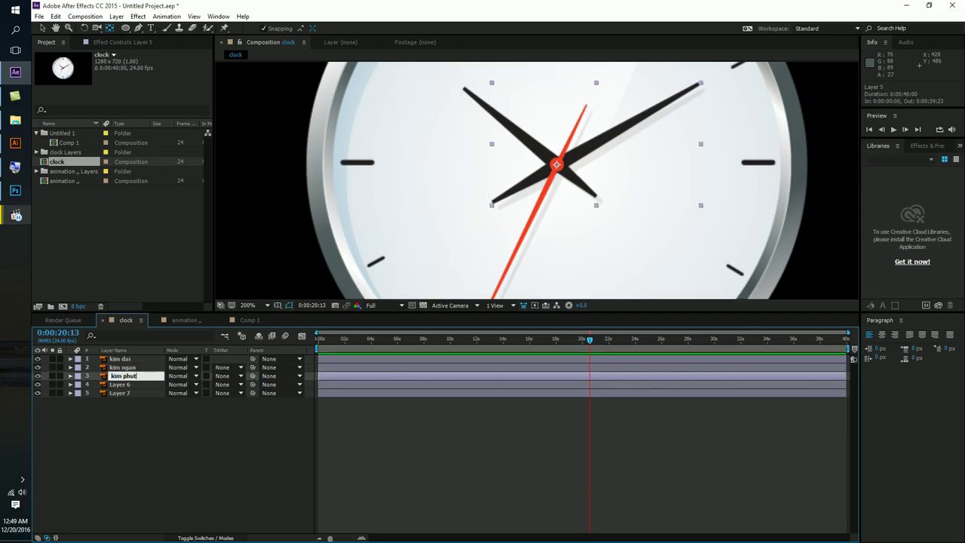
{"action": "key", "text": "Return"}
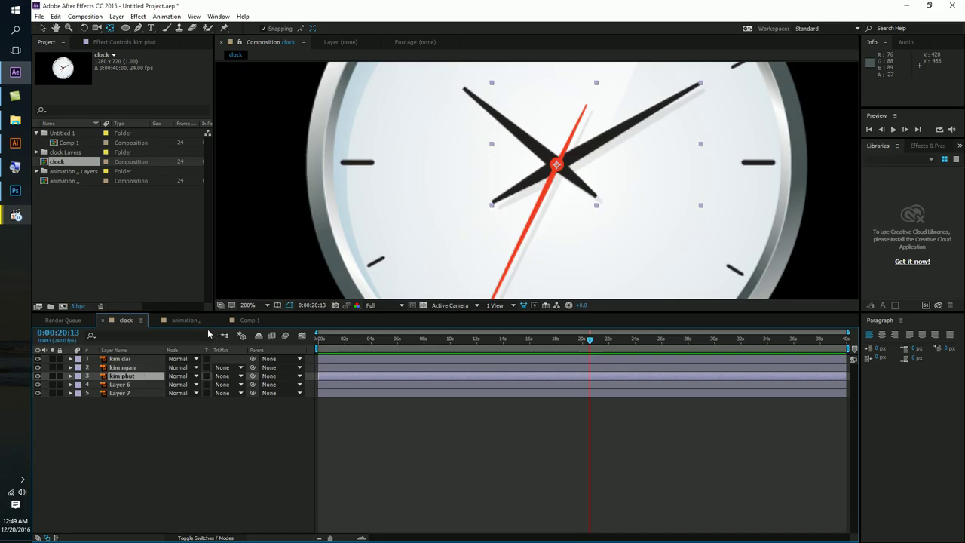
{"action": "left_click", "coordinate": [128, 360]}
At 0s, rotate kim dai, kim ngan and kim phut so each hand points at 12
{"action": "left_click_drag", "start_coordinate": [566, 349], "coordinate": [411, 345]}
{"action": "key", "text": "r"}
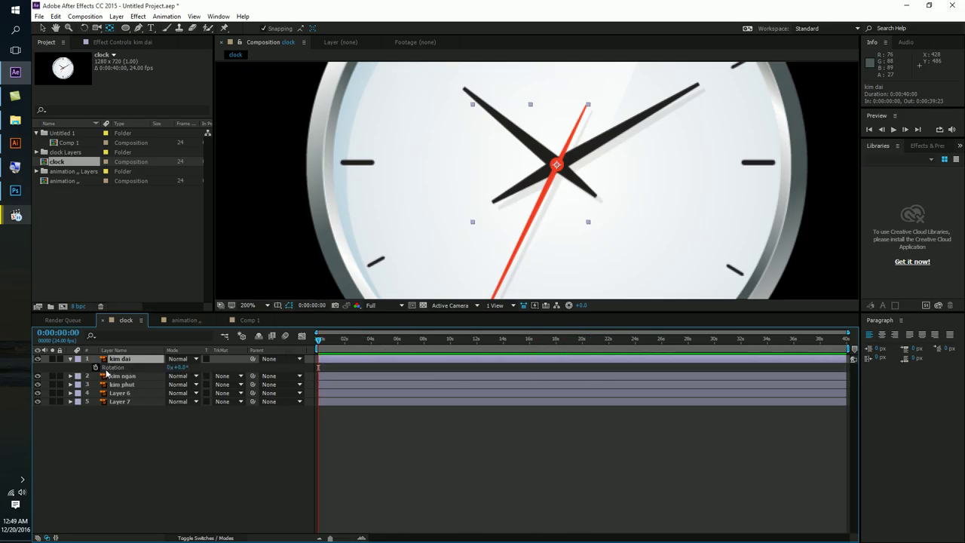
{"action": "left_click_drag", "start_coordinate": [183, 367], "coordinate": [263, 372]}
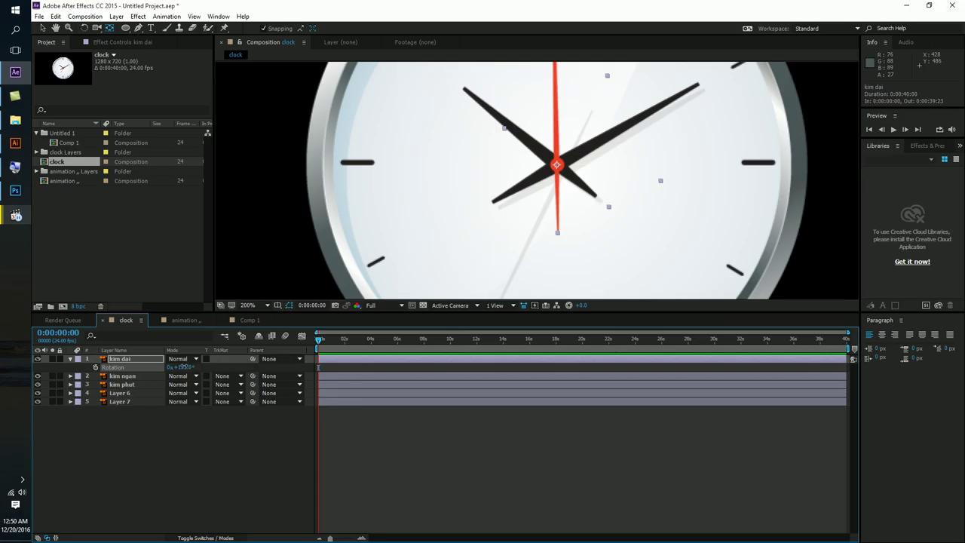
{"action": "left_click", "coordinate": [155, 376]}
{"action": "key", "text": "r"}
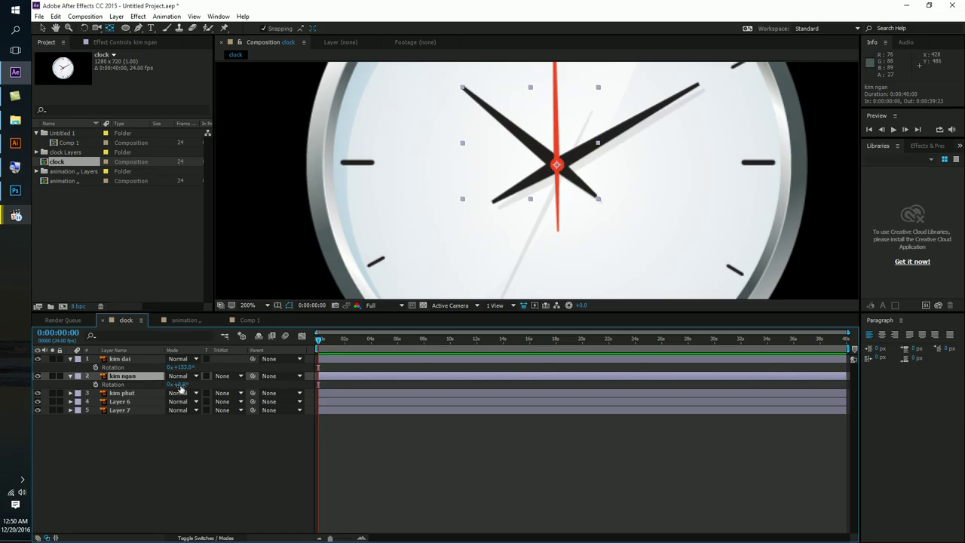
{"action": "left_click_drag", "start_coordinate": [181, 385], "coordinate": [208, 387]}
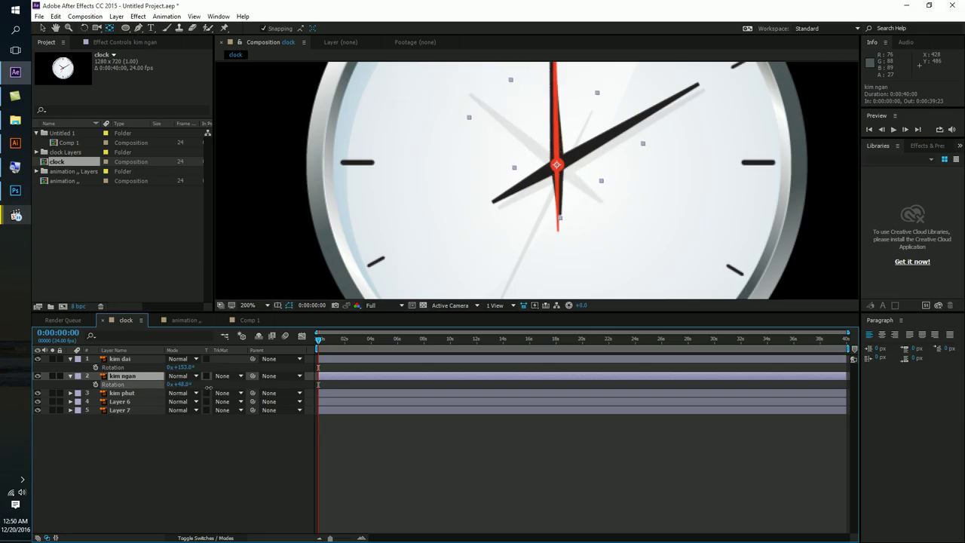
{"action": "left_click", "coordinate": [127, 395]}
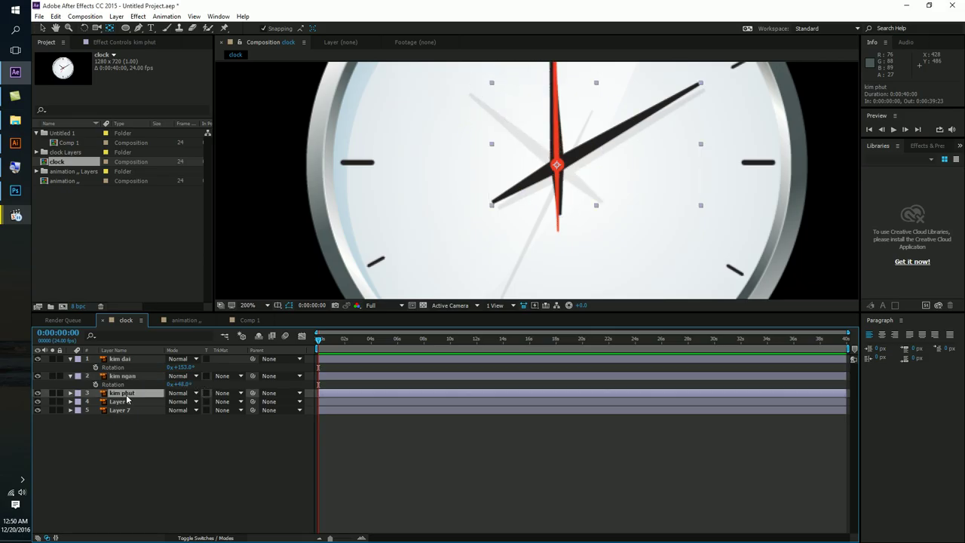
{"action": "key", "text": "r"}
{"action": "mouse_move", "coordinate": [181, 401]}
{"action": "left_mouse_down"}
{"action": "mouse_move", "coordinate": [191, 402]}
{"action": "mouse_move", "coordinate": [156, 407]}
{"action": "left_mouse_up"}
{"action": "left_click", "coordinate": [128, 393]}
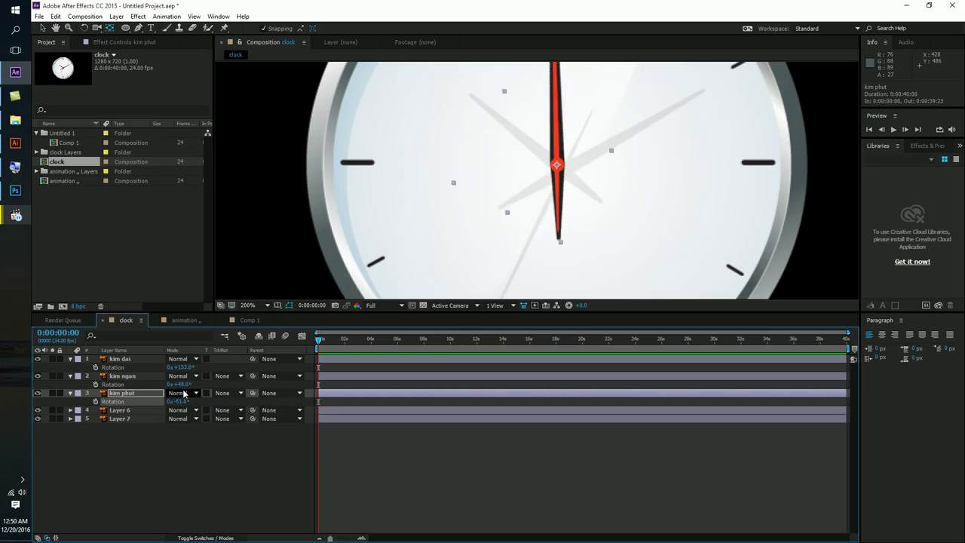
Set starting Rotation keyframes at 0s: kim dai 153°, kim ngan 48°, kim phut -61°
{"action": "left_click", "coordinate": [96, 367]}
{"action": "left_click", "coordinate": [96, 383]}
{"action": "left_click", "coordinate": [95, 401]}
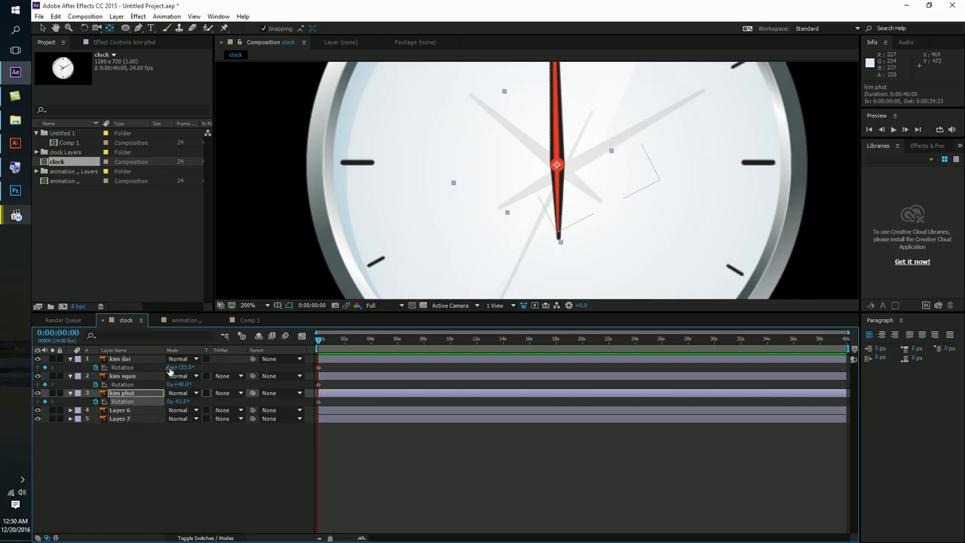
{"action": "left_click", "coordinate": [122, 359]}
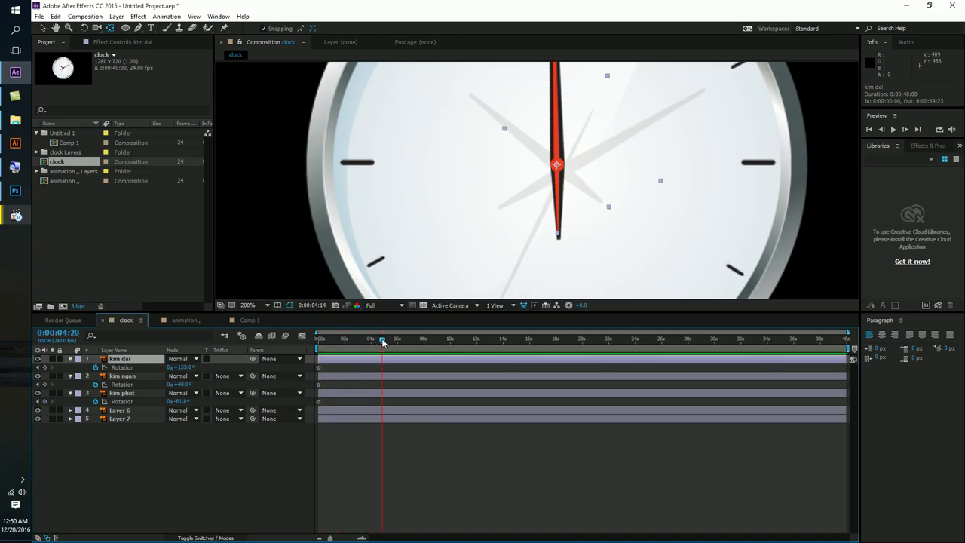
At 10 seconds, set a kim dai Rotation keyframe of 1x+151.5°
{"action": "left_click_drag", "start_coordinate": [425, 342], "coordinate": [450, 344]}
{"action": "left_click_drag", "start_coordinate": [181, 367], "coordinate": [233, 370]}
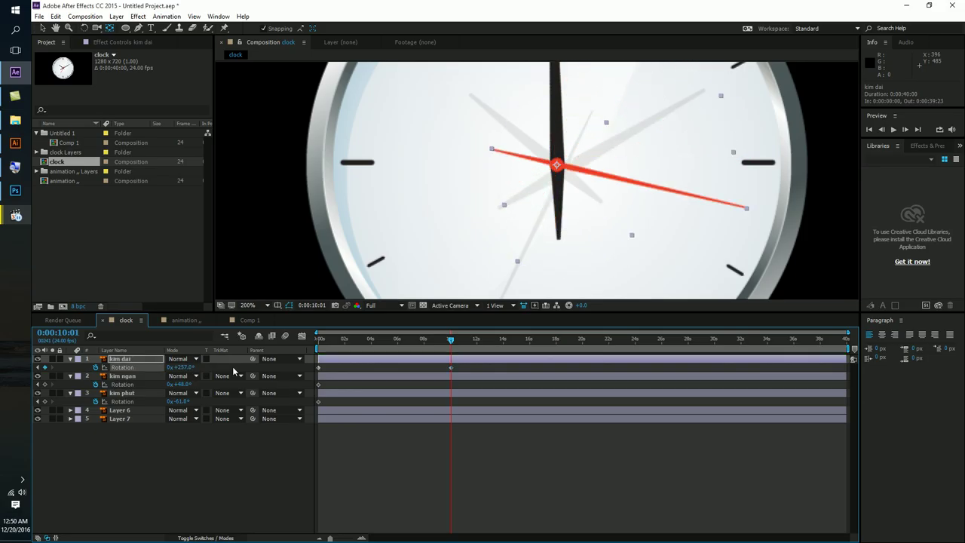
{"action": "key", "text": "ctrl+z"}
{"action": "left_click_drag", "start_coordinate": [185, 370], "coordinate": [357, 359]}
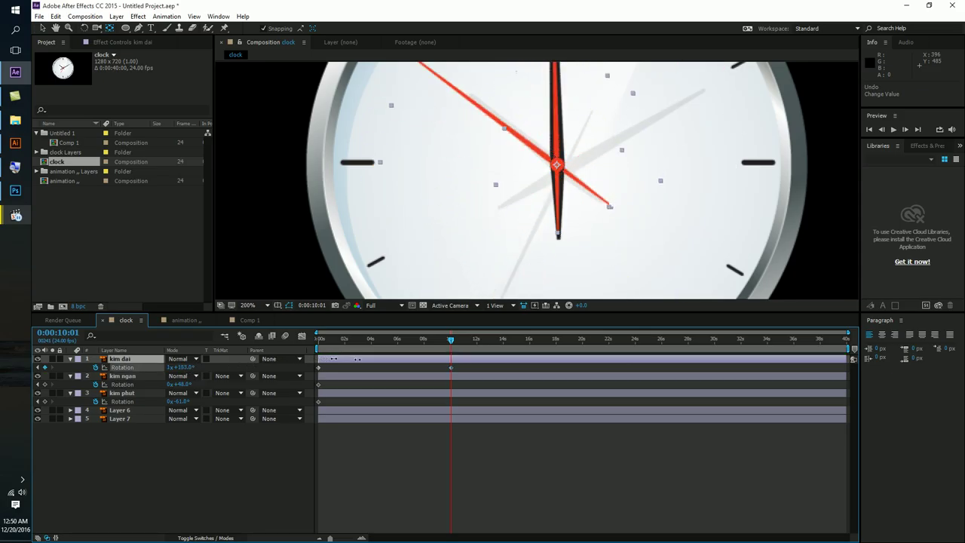
Set kim ngan's 10-second Rotation keyframe to 82°, leaving kim phut unchanged
{"action": "left_click", "coordinate": [144, 377]}
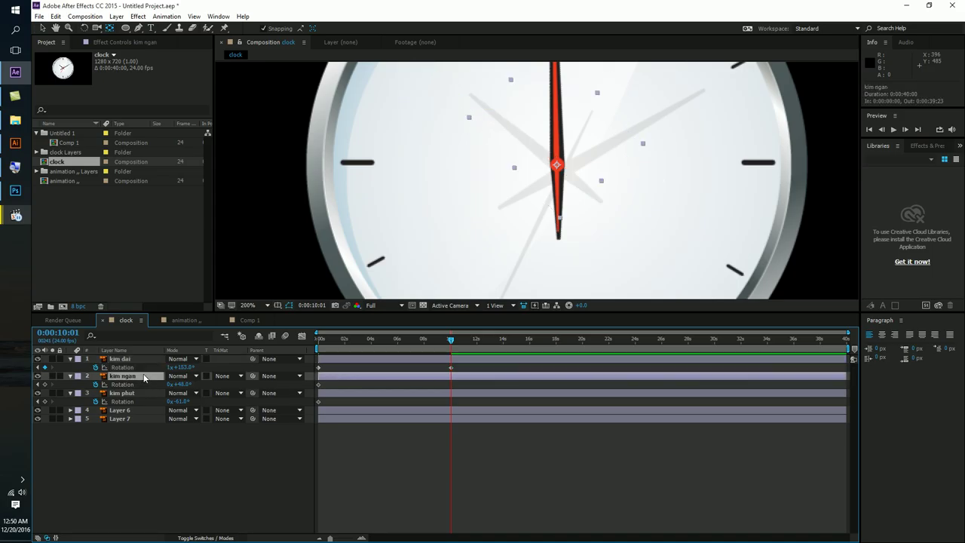
{"action": "left_click_drag", "start_coordinate": [453, 342], "coordinate": [319, 345]}
{"action": "left_click_drag", "start_coordinate": [317, 345], "coordinate": [454, 342]}
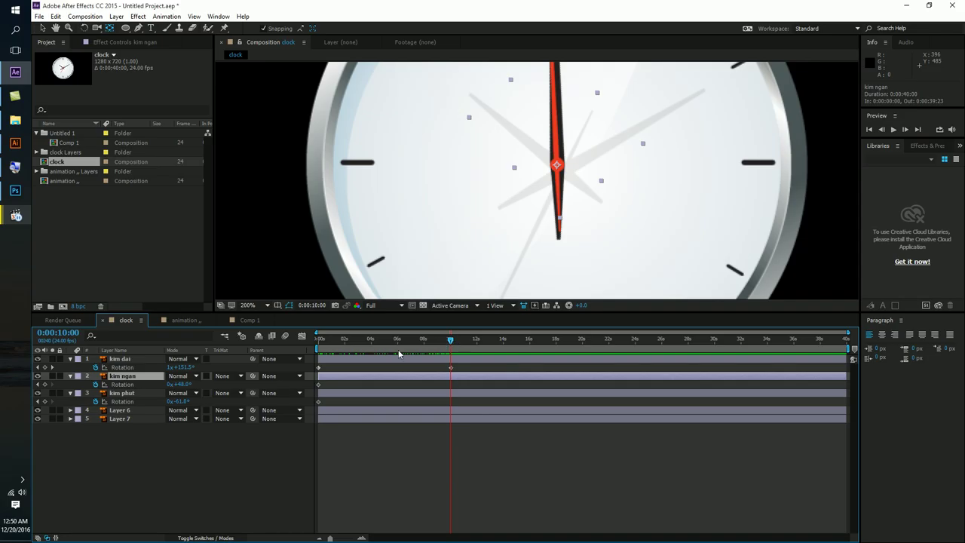
{"action": "left_click_drag", "start_coordinate": [181, 383], "coordinate": [698, 202]}
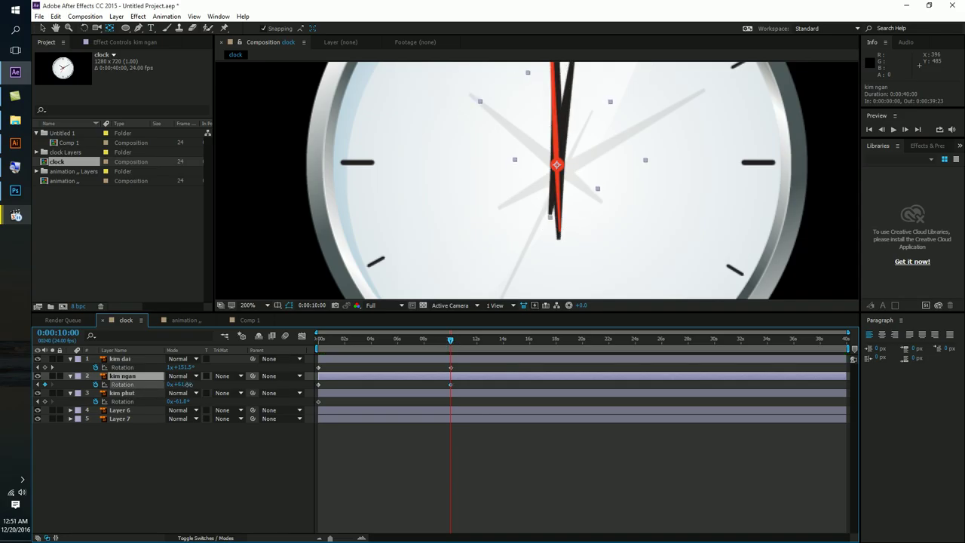
{"action": "scroll", "coordinate": [701, 200], "scroll_direction": "up", "scroll_amount": 3}
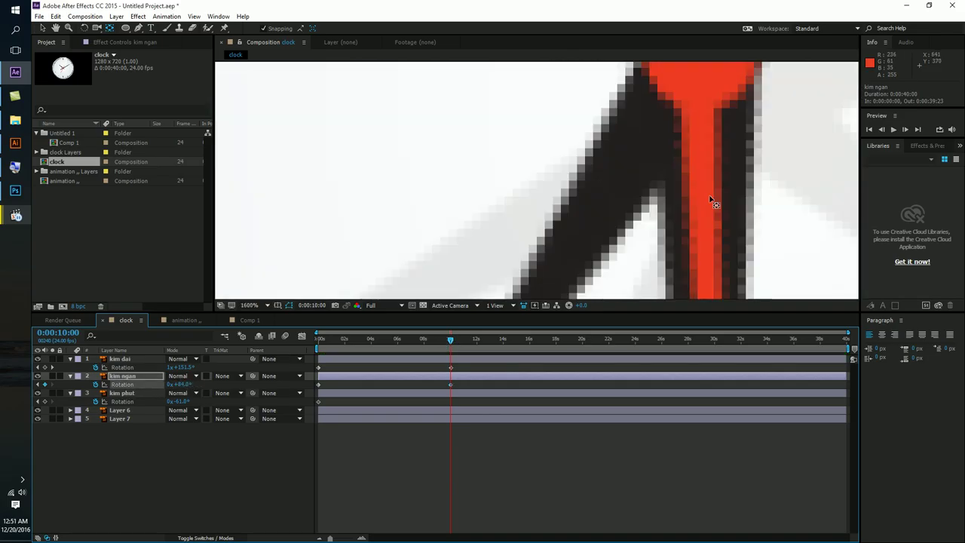
{"action": "scroll", "coordinate": [704, 196], "scroll_direction": "down", "scroll_amount": 6}
{"action": "scroll", "coordinate": [653, 185], "scroll_direction": "up", "scroll_amount": 2}
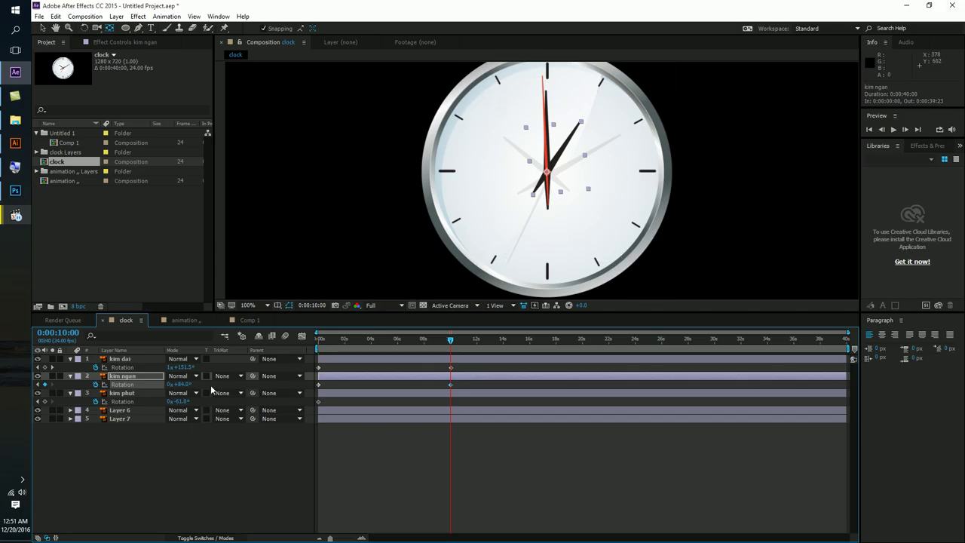
{"action": "left_click_drag", "start_coordinate": [178, 401], "coordinate": [183, 404]}
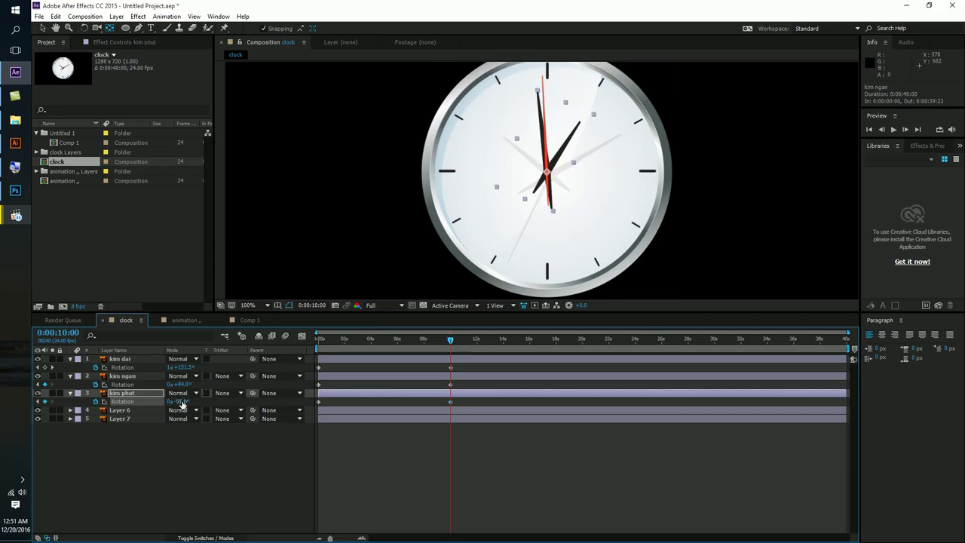
{"action": "key", "text": "ctrl+z"}
{"action": "key", "text": "ctrl+z"}
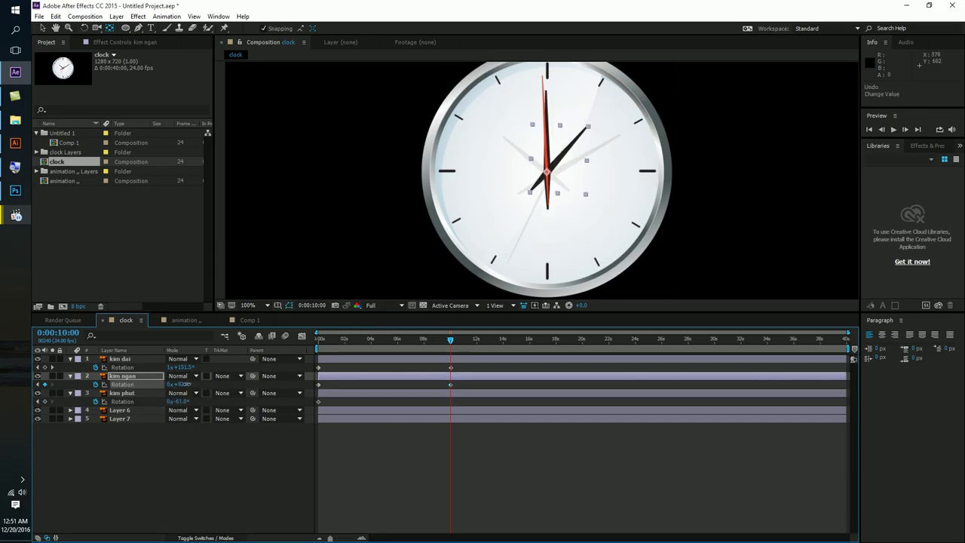
{"action": "left_click_drag", "start_coordinate": [183, 384], "coordinate": [178, 384]}
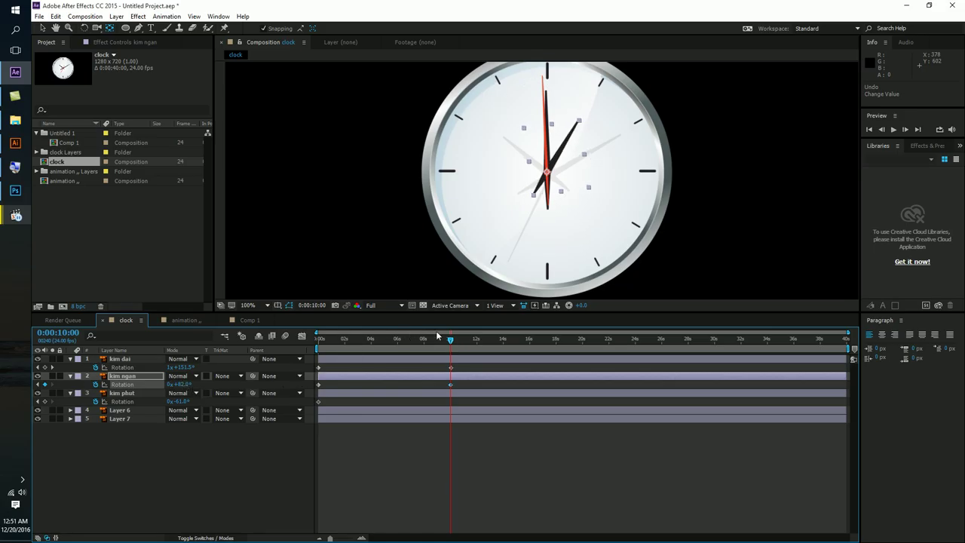
{"action": "left_click_drag", "start_coordinate": [434, 345], "coordinate": [314, 351]}
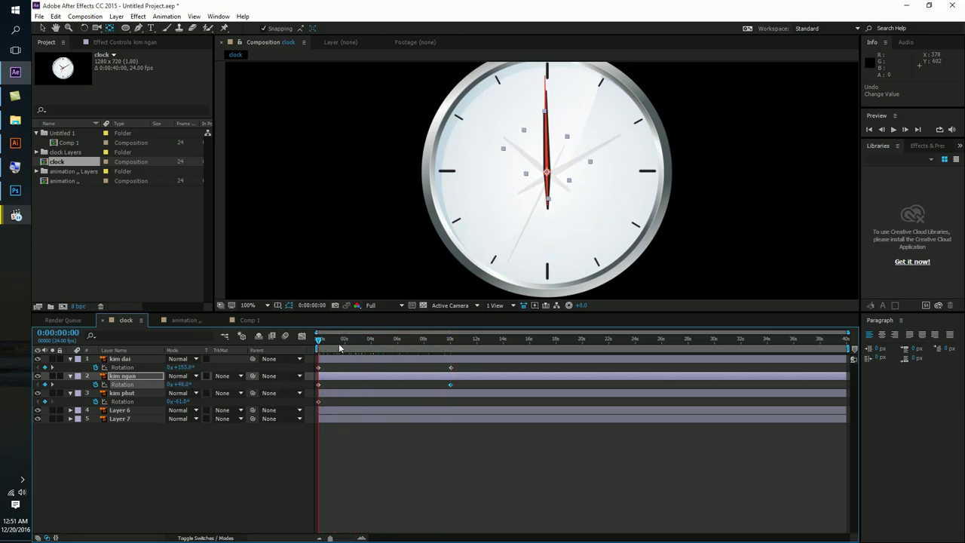
{"action": "key", "text": "space"}
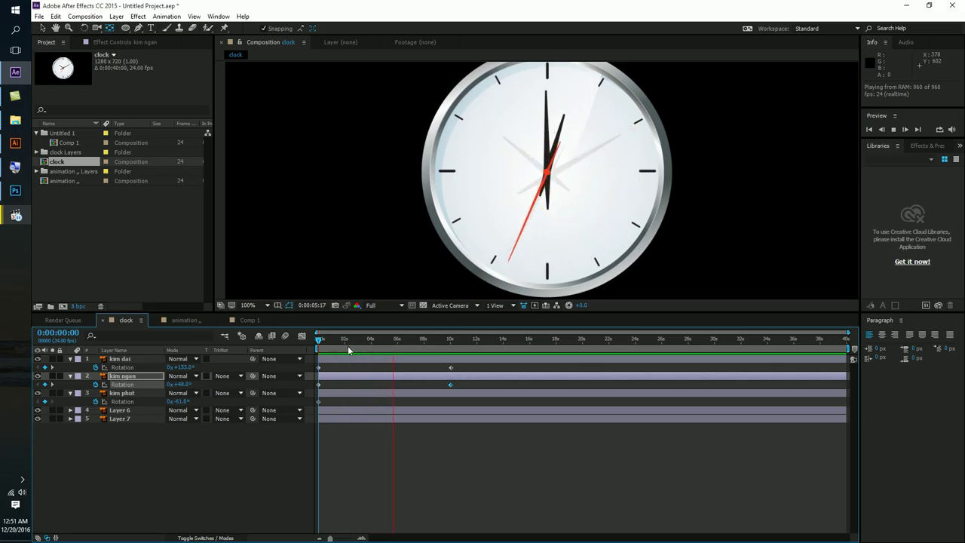
{"action": "left_click", "coordinate": [315, 341]}
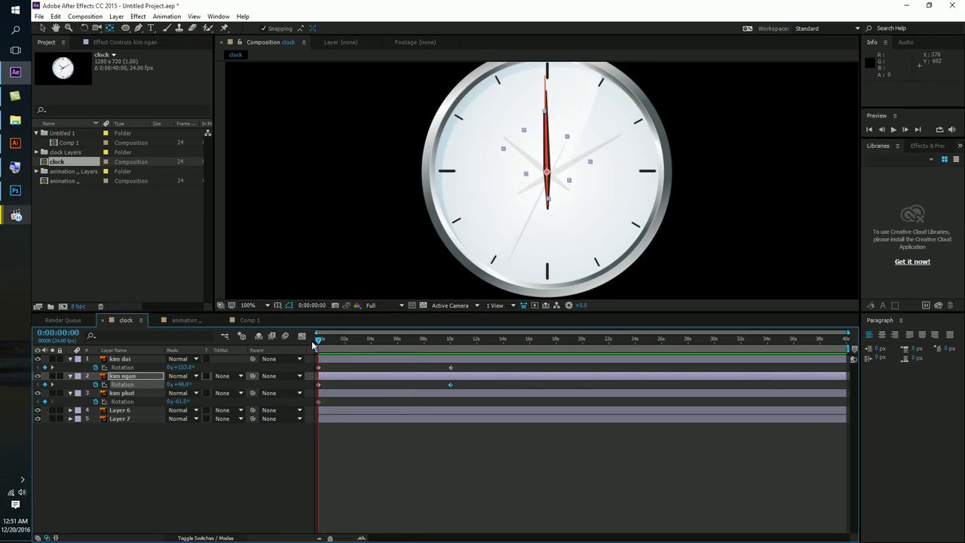
{"action": "mouse_move", "coordinate": [318, 341]}
{"action": "left_mouse_down"}
{"action": "mouse_move", "coordinate": [434, 345]}
{"action": "mouse_move", "coordinate": [374, 353]}
{"action": "mouse_move", "coordinate": [456, 347]}
{"action": "left_mouse_up"}
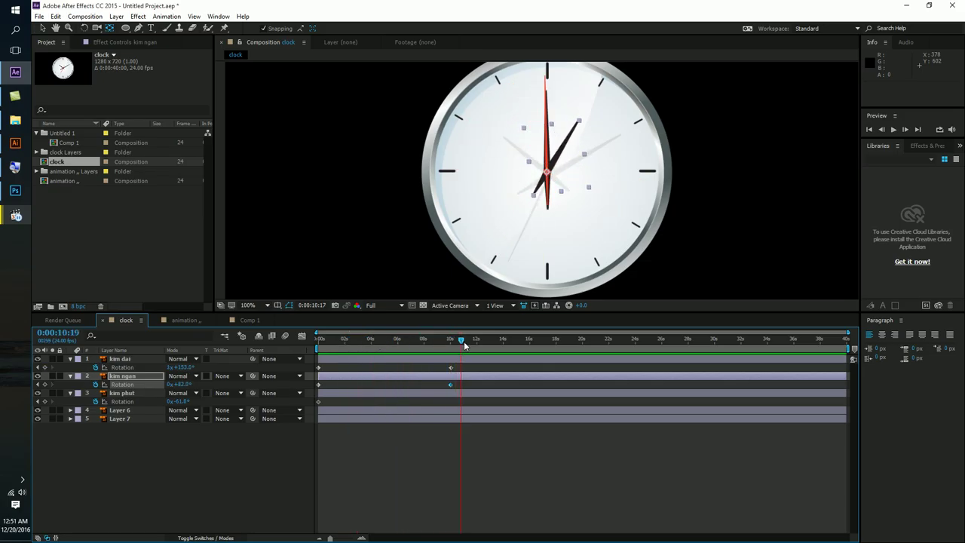
{"action": "mouse_move", "coordinate": [503, 343]}
{"action": "left_mouse_down"}
{"action": "mouse_move", "coordinate": [459, 346]}
{"action": "mouse_move", "coordinate": [472, 343]}
{"action": "left_mouse_up"}
{"action": "key", "text": "super+plus"}
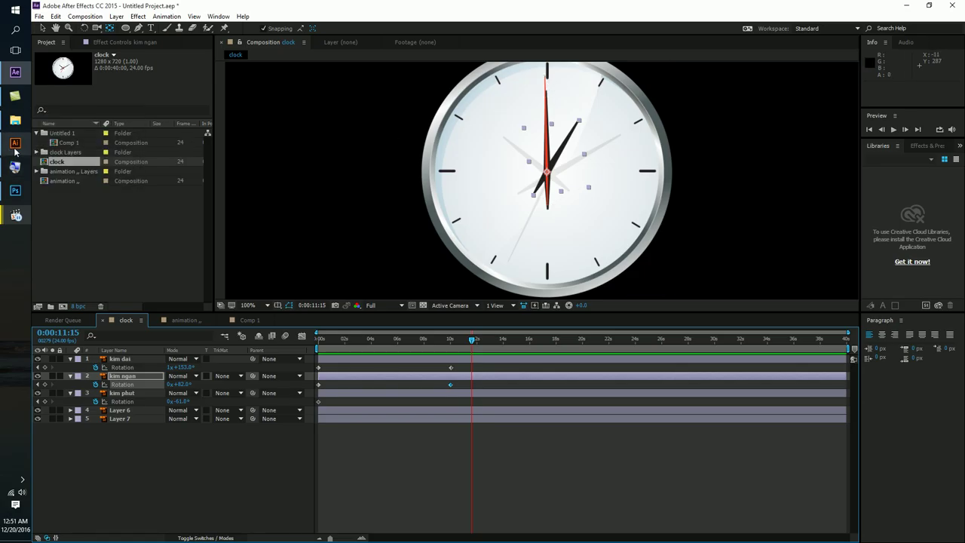
{"action": "left_click", "coordinate": [15, 149]}
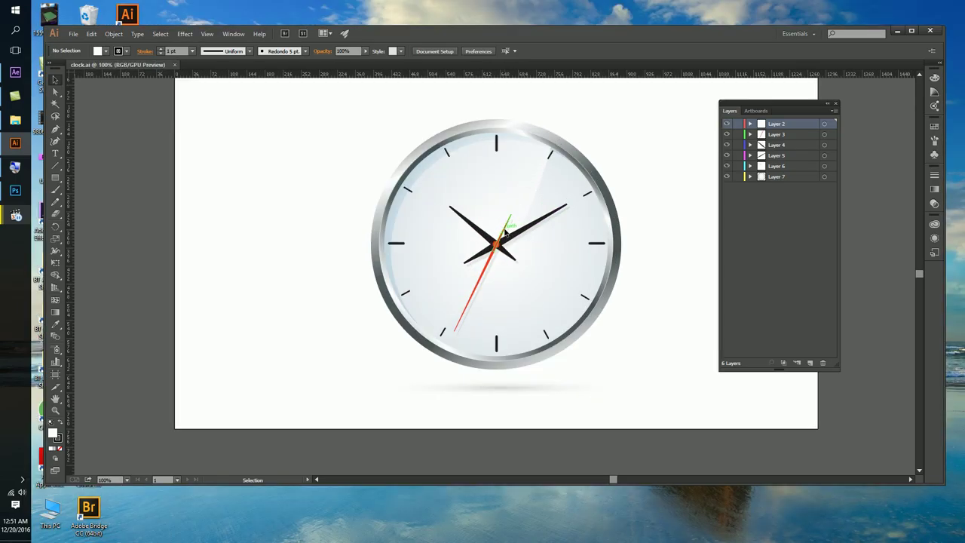
Rotate the red second hand in clock.ai upright to 12 o'clock, then bring up File Explorer's footage folder
{"action": "left_click", "coordinate": [505, 232]}
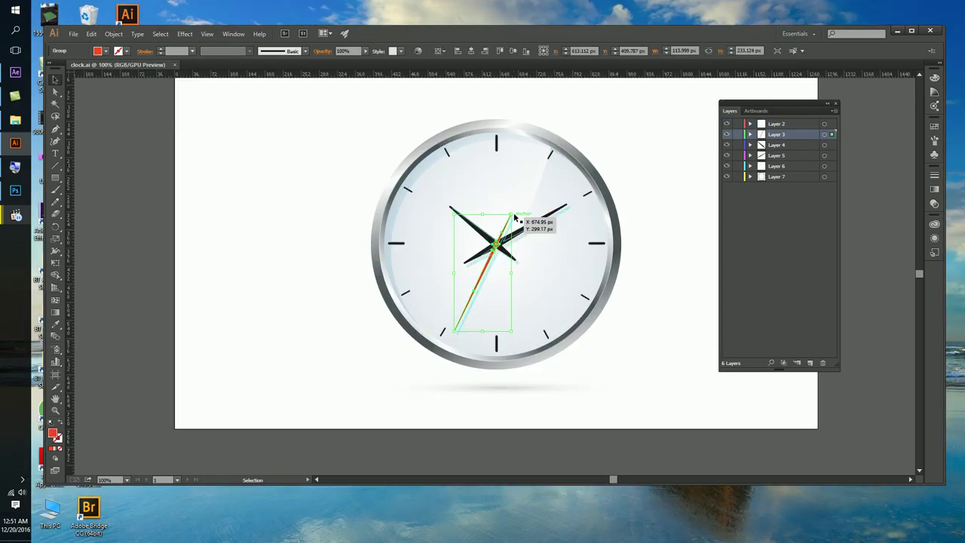
{"action": "scroll", "coordinate": [503, 243], "scroll_direction": "up", "scroll_amount": 2}
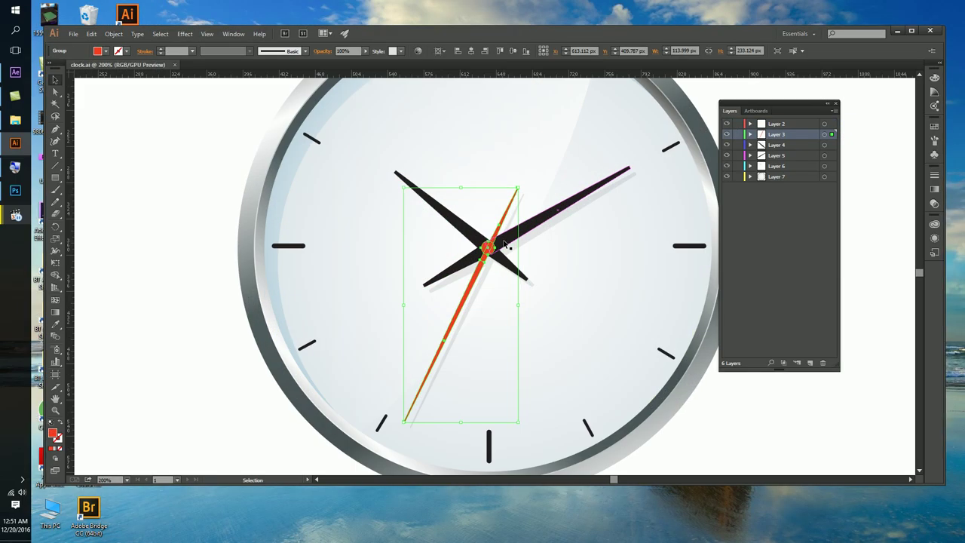
{"action": "key", "text": "r"}
{"action": "left_click_drag", "start_coordinate": [488, 245], "coordinate": [504, 212]}
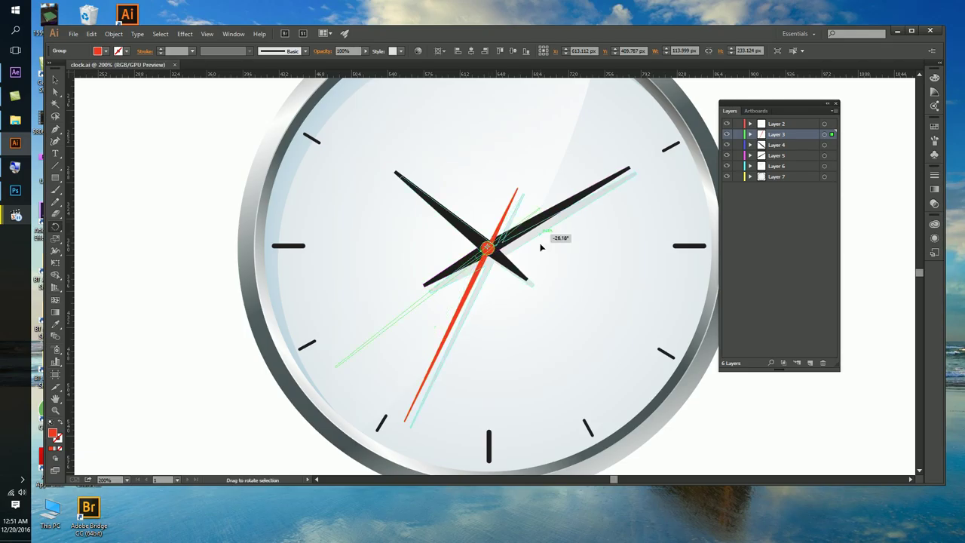
{"action": "scroll", "coordinate": [504, 212], "scroll_direction": "down", "scroll_amount": 1}
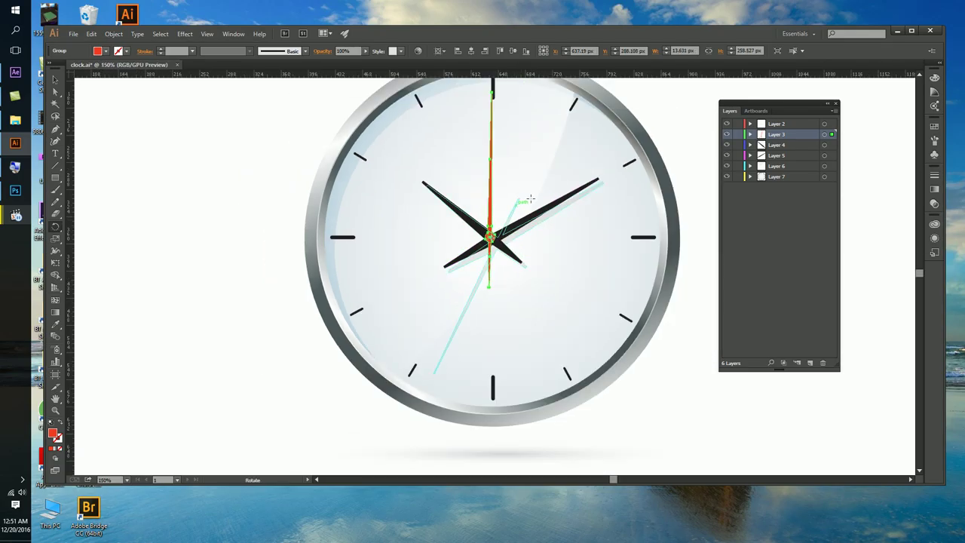
{"action": "left_click", "coordinate": [55, 81]}
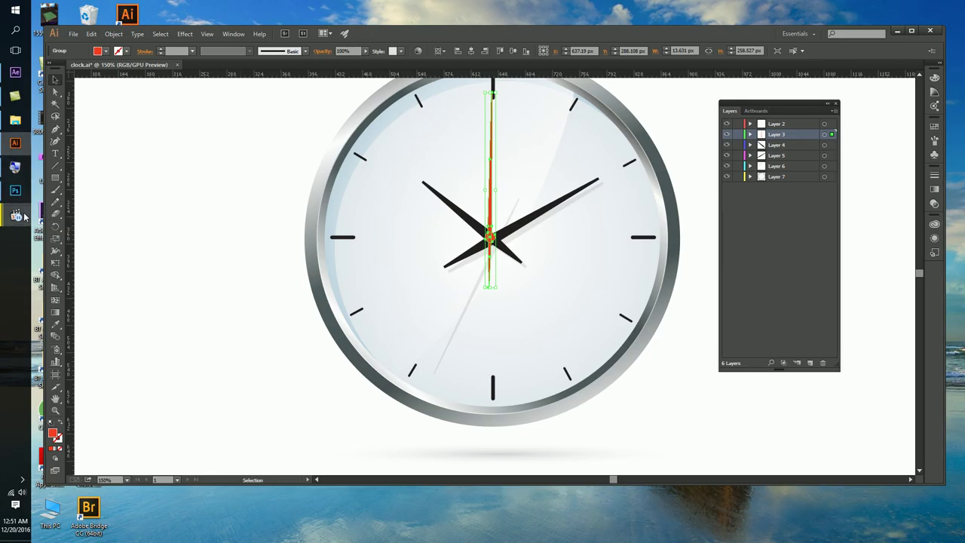
{"action": "left_click", "coordinate": [15, 119]}
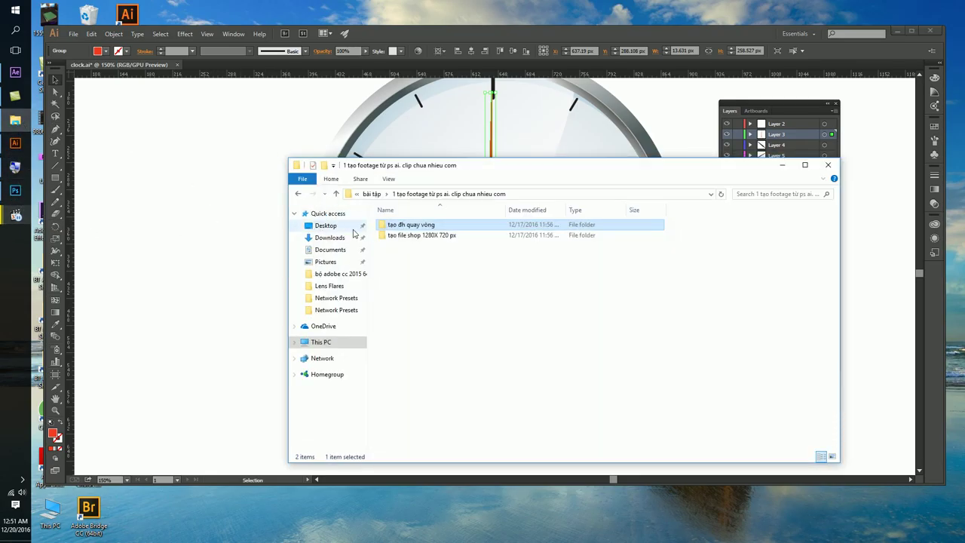
Import dance.mp4 from the export mp3 folder into the After Effects Project panel
{"action": "left_click", "coordinate": [299, 194]}
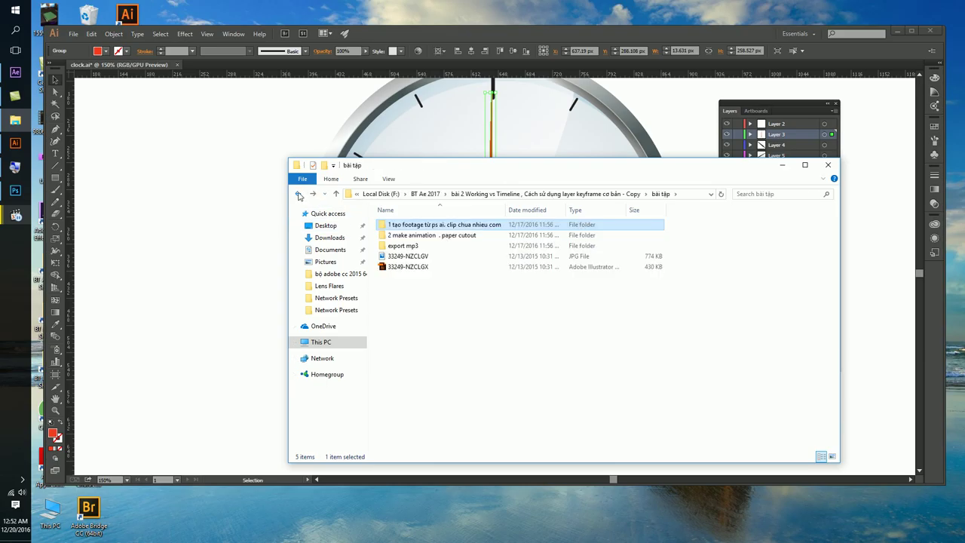
{"action": "left_click", "coordinate": [400, 248]}
{"action": "mouse_move", "coordinate": [402, 240]}
{"action": "left_mouse_down"}
{"action": "mouse_move", "coordinate": [15, 73]}
{"action": "mouse_move", "coordinate": [140, 226]}
{"action": "left_mouse_up"}
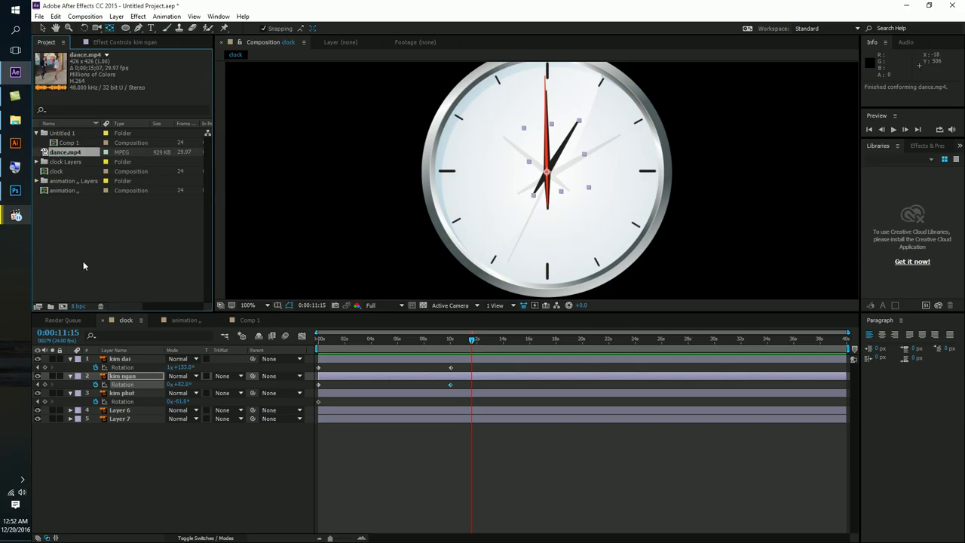
{"action": "left_click", "coordinate": [63, 306]}
Create a dance composition from dance.mp4 and a new Comp 2 containing the clip
{"action": "left_click", "coordinate": [568, 383]}
{"action": "left_click", "coordinate": [114, 209]}
{"action": "left_click_drag", "start_coordinate": [64, 155], "coordinate": [68, 309]}
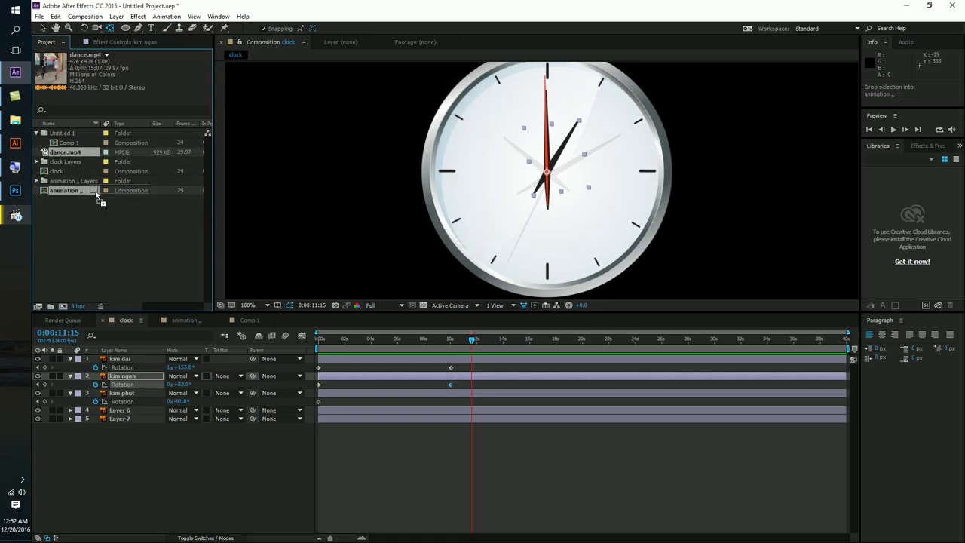
{"action": "left_click_drag", "start_coordinate": [65, 309], "coordinate": [63, 306]}
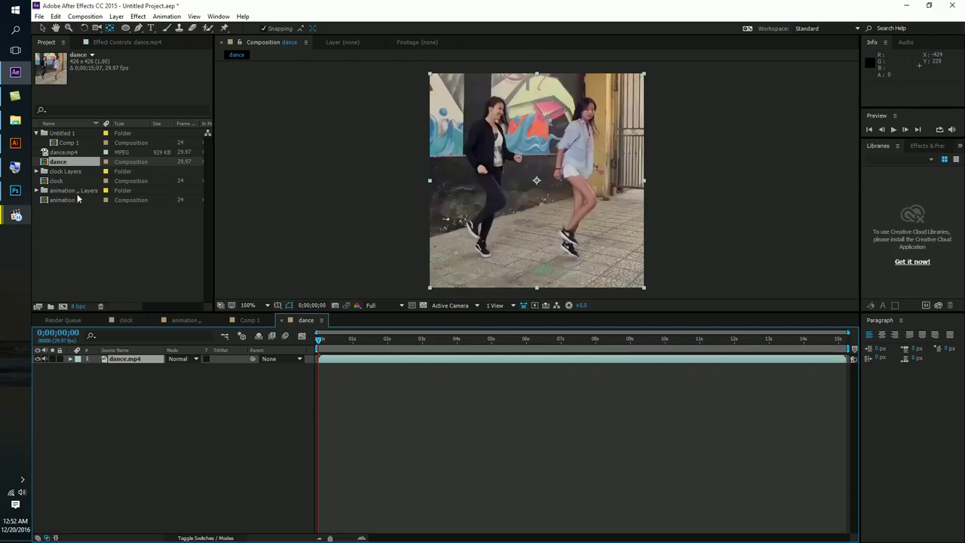
{"action": "left_click", "coordinate": [62, 305]}
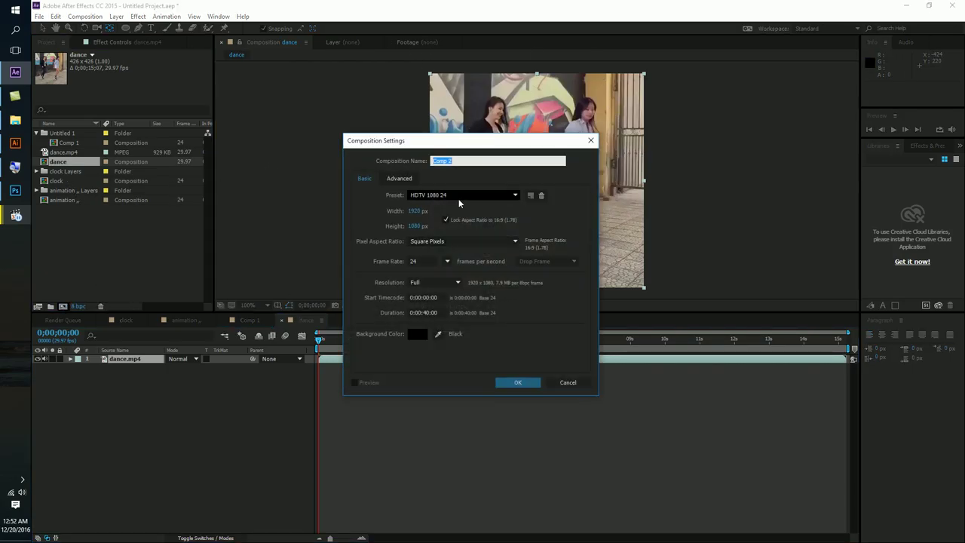
{"action": "left_click", "coordinate": [530, 383]}
{"action": "left_click_drag", "start_coordinate": [53, 152], "coordinate": [448, 155]}
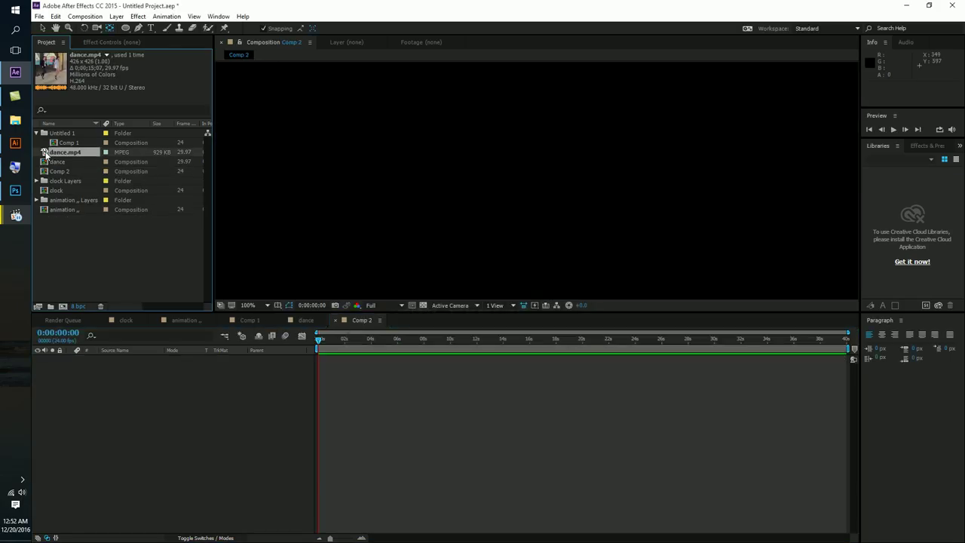
{"action": "scroll", "coordinate": [517, 172], "scroll_direction": "down", "scroll_amount": 4}
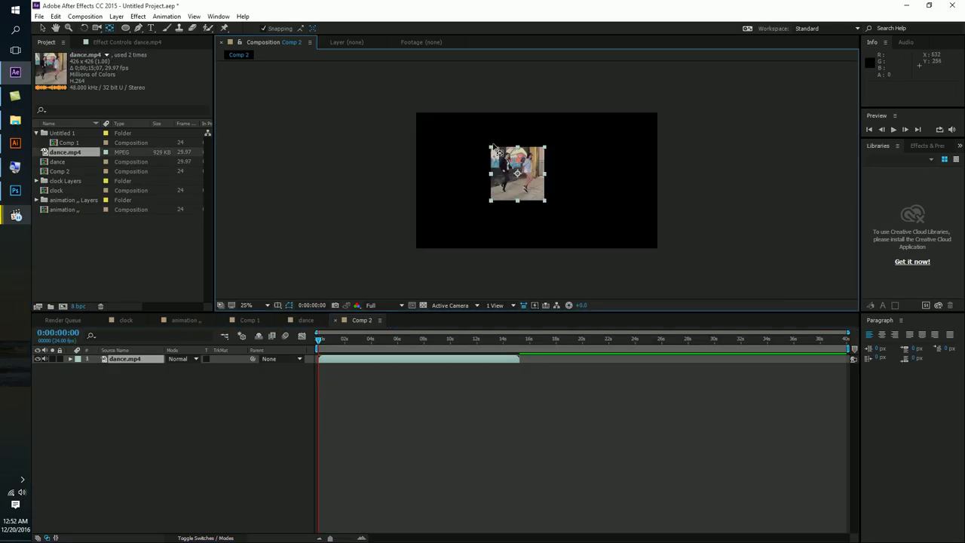
{"action": "scroll", "coordinate": [512, 158], "scroll_direction": "up", "scroll_amount": 2}
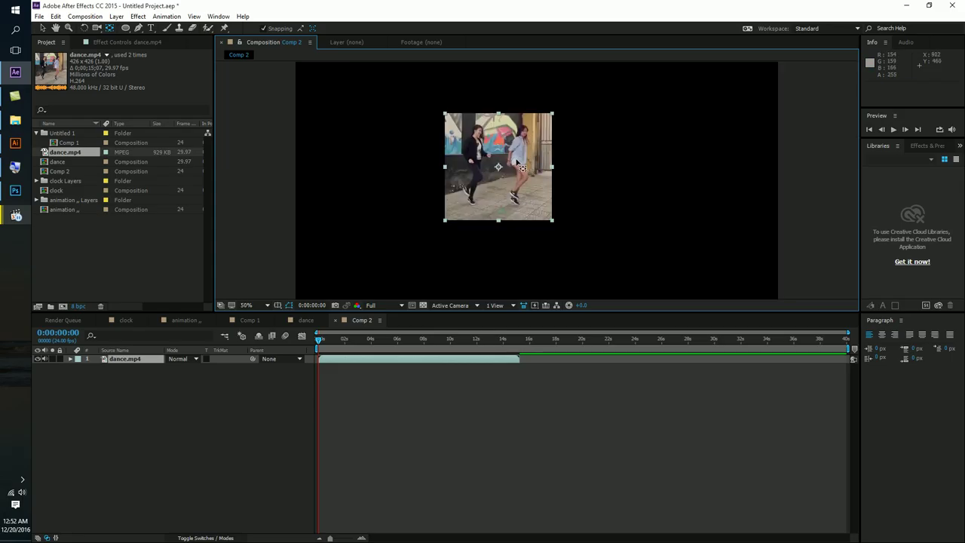
Remove dance.mp4 from Comp 2, delete the dance composition, and rebuild it from the footage
{"action": "left_click", "coordinate": [98, 54]}
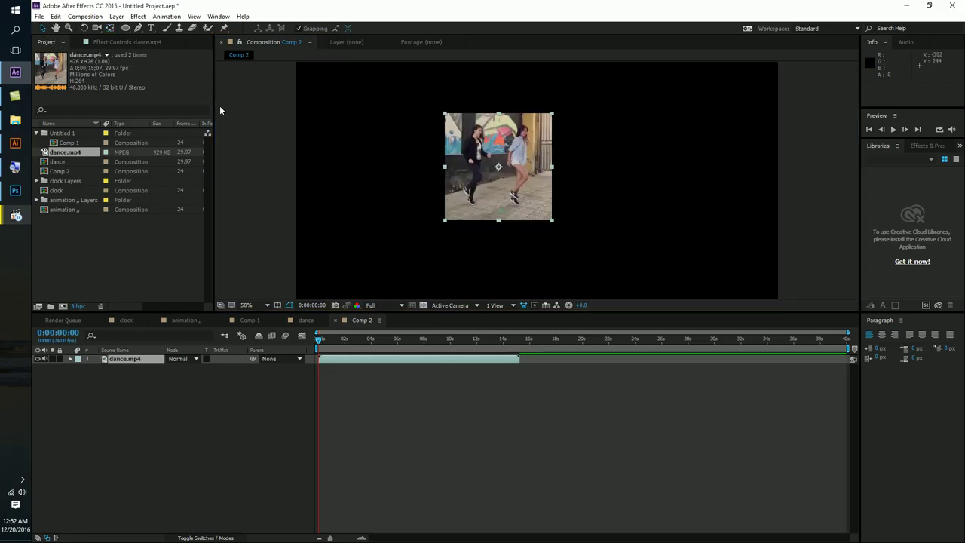
{"action": "key", "text": "ctrl+z"}
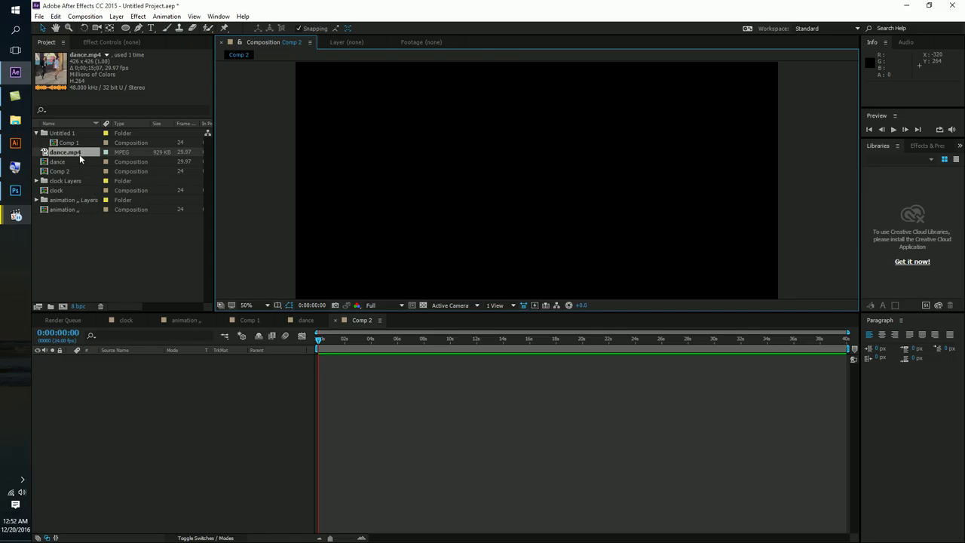
{"action": "left_click", "coordinate": [58, 164]}
{"action": "key", "text": "Delete"}
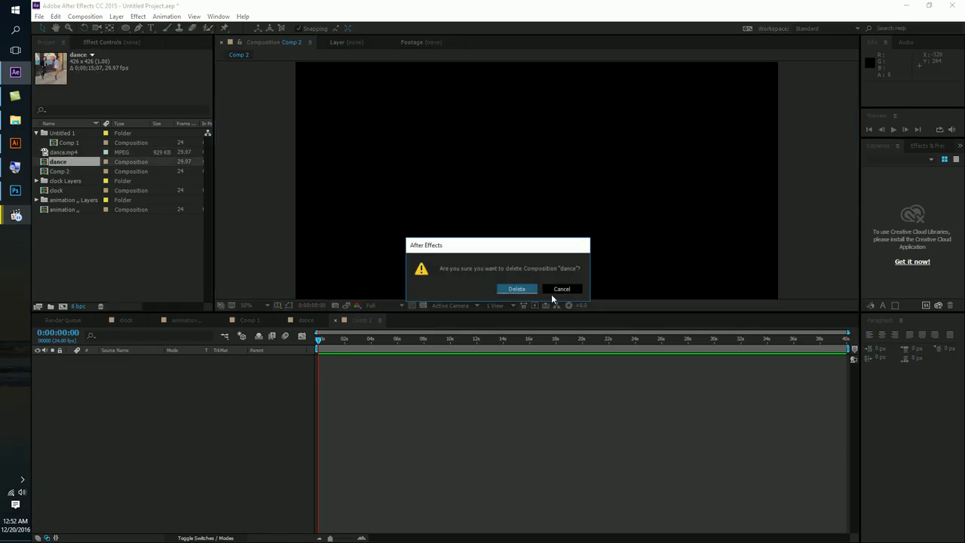
{"action": "left_click", "coordinate": [522, 291]}
{"action": "left_click", "coordinate": [54, 153]}
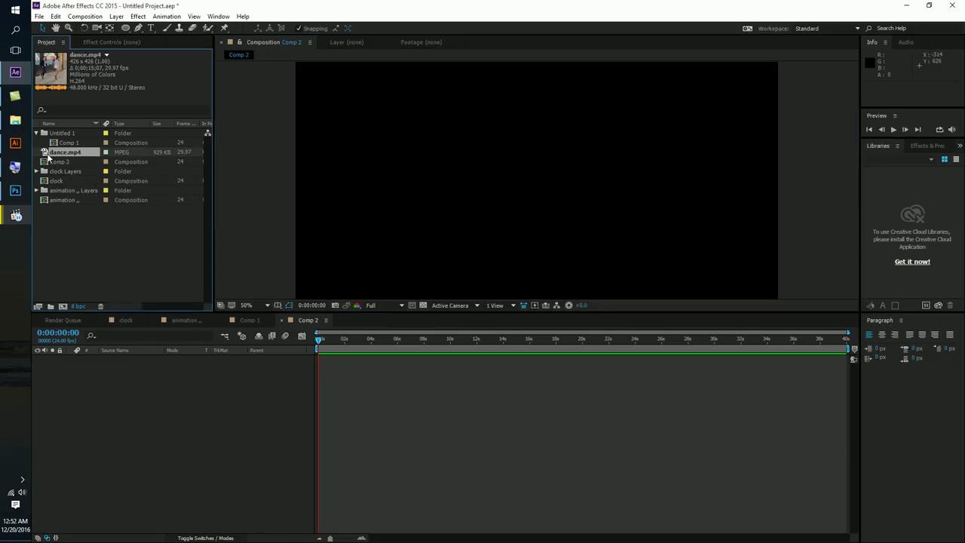
{"action": "left_click_drag", "start_coordinate": [45, 153], "coordinate": [63, 306]}
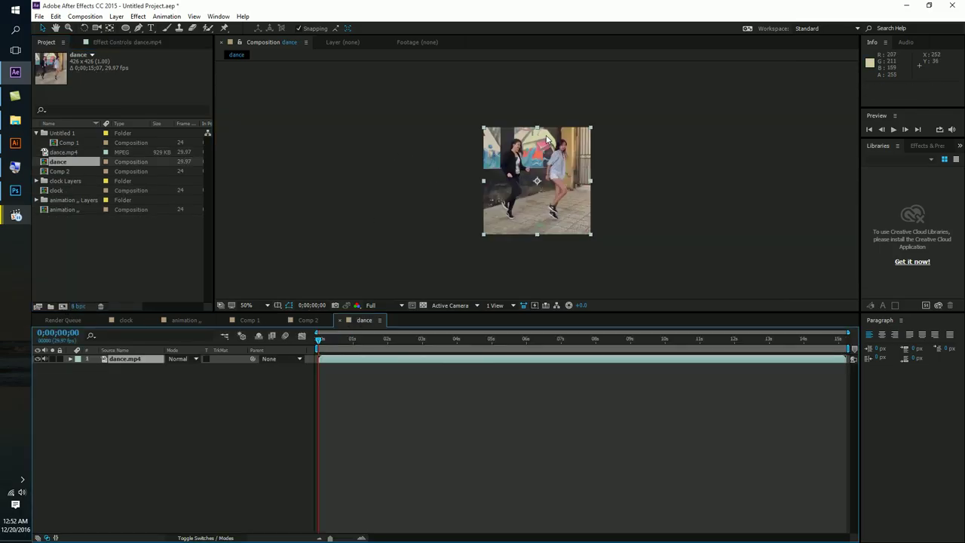
View the dance composition at 100% and preview the 15-second dance.mp4 clip
{"action": "key", "text": "slash"}
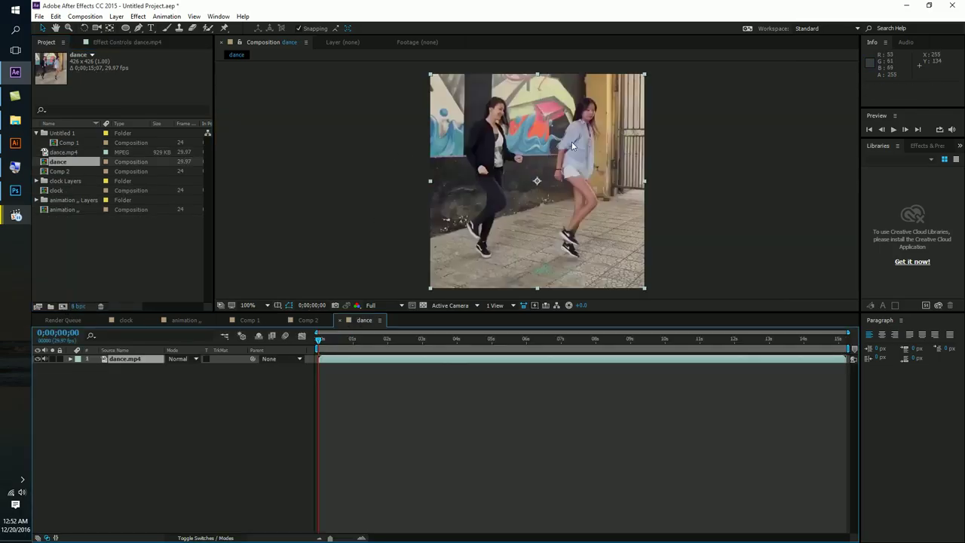
{"action": "left_click", "coordinate": [59, 161]}
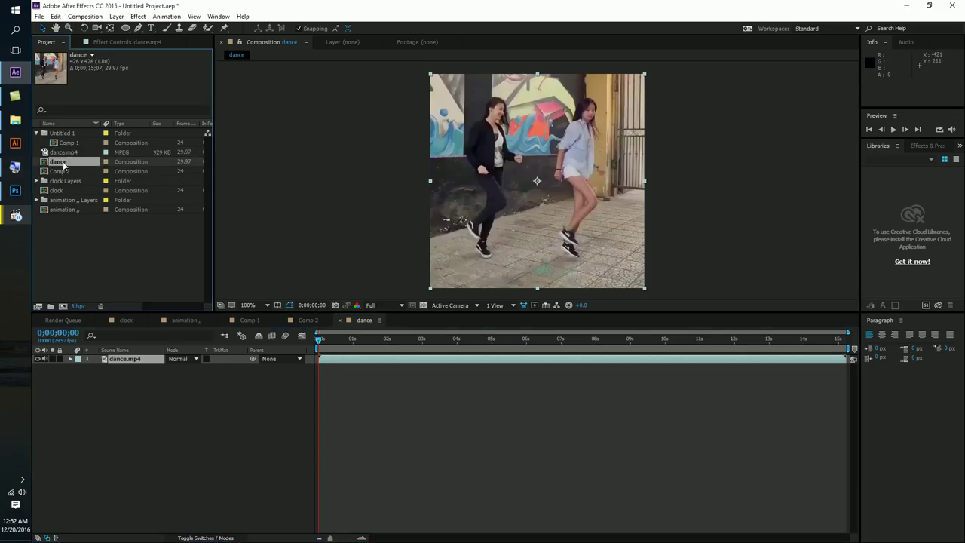
{"action": "key", "text": "space"}
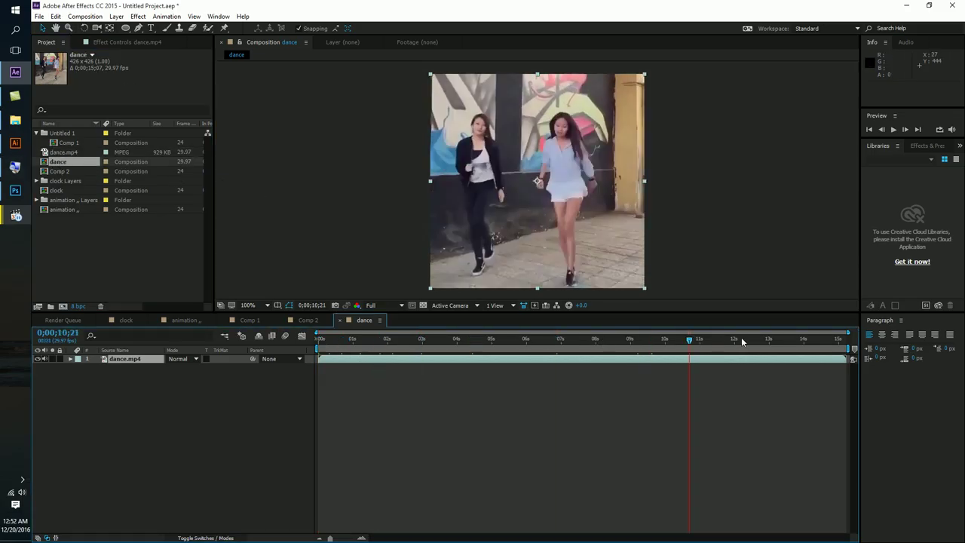
{"action": "key", "text": "space"}
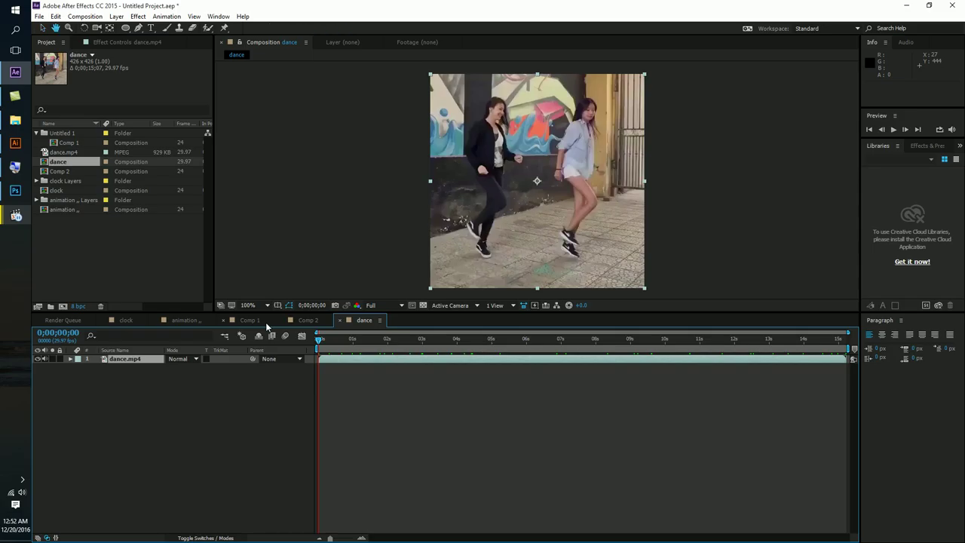
{"action": "key", "text": "space"}
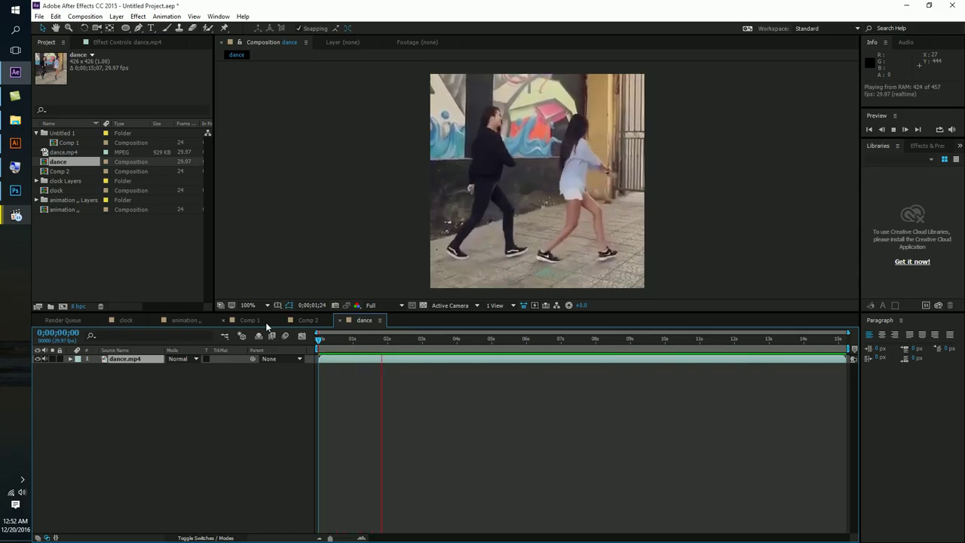
{"action": "key", "text": "space"}
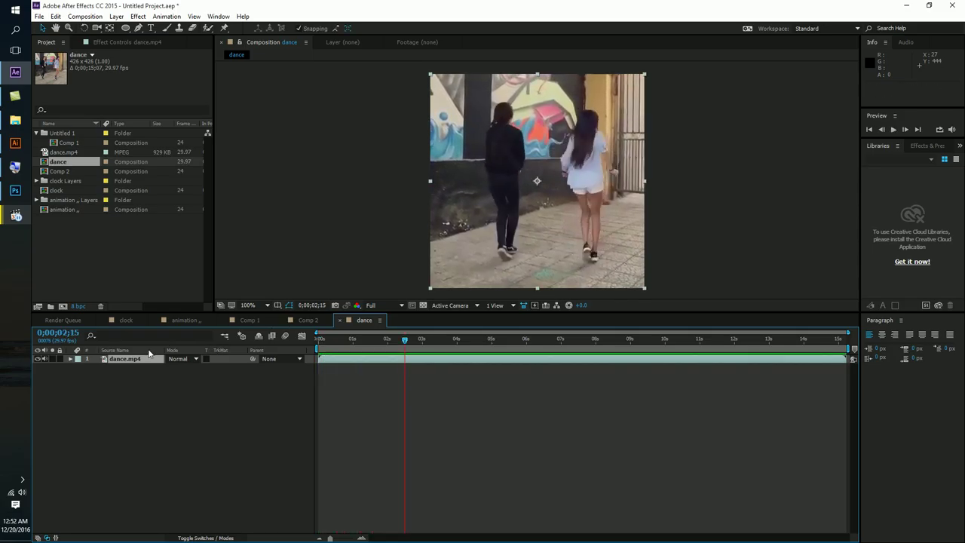
{"action": "left_click", "coordinate": [124, 360]}
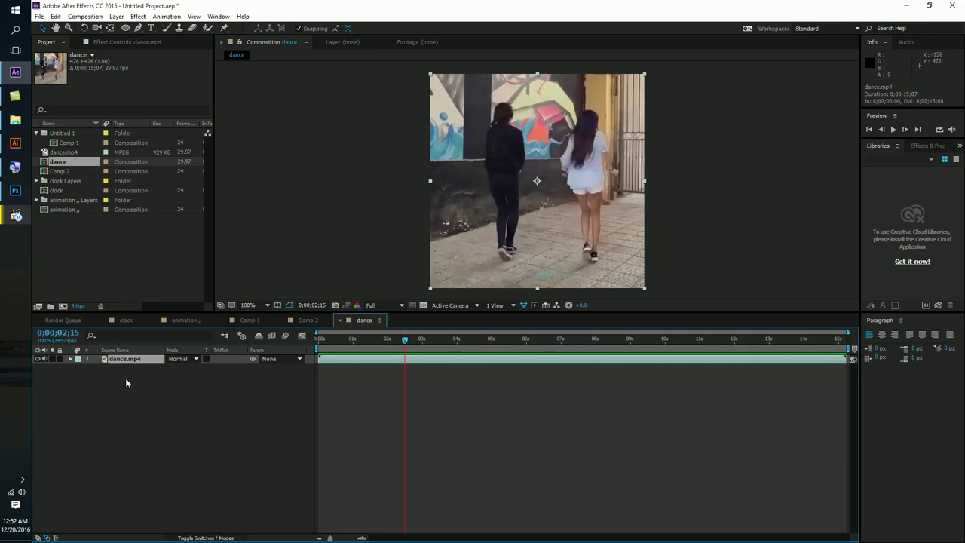
{"action": "left_click", "coordinate": [126, 383]}
{"action": "left_click", "coordinate": [59, 180]}
{"action": "key", "text": "Up"}
{"action": "key", "text": "Up"}
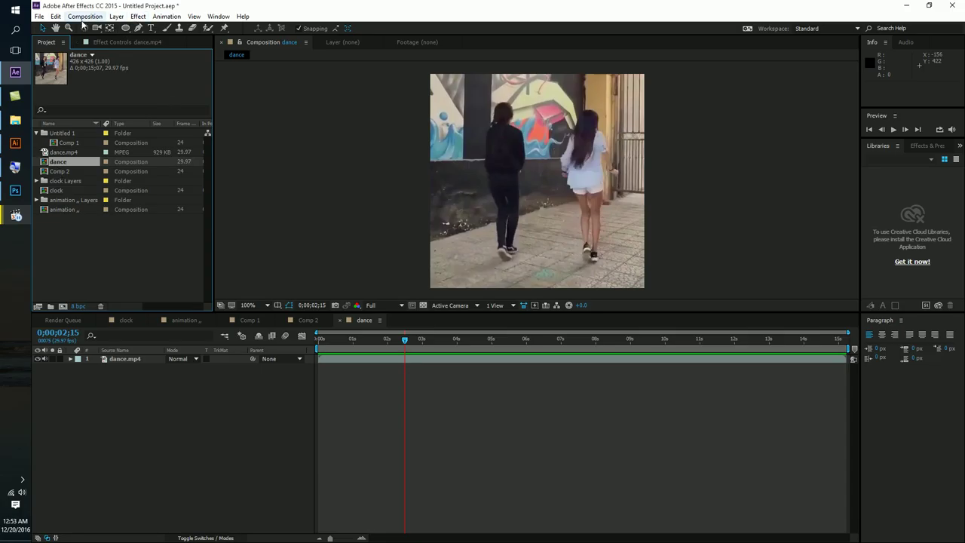
Add the dance composition to the Render Queue with MP3 as the output format
{"action": "left_click", "coordinate": [85, 16]}
{"action": "left_click", "coordinate": [129, 101]}
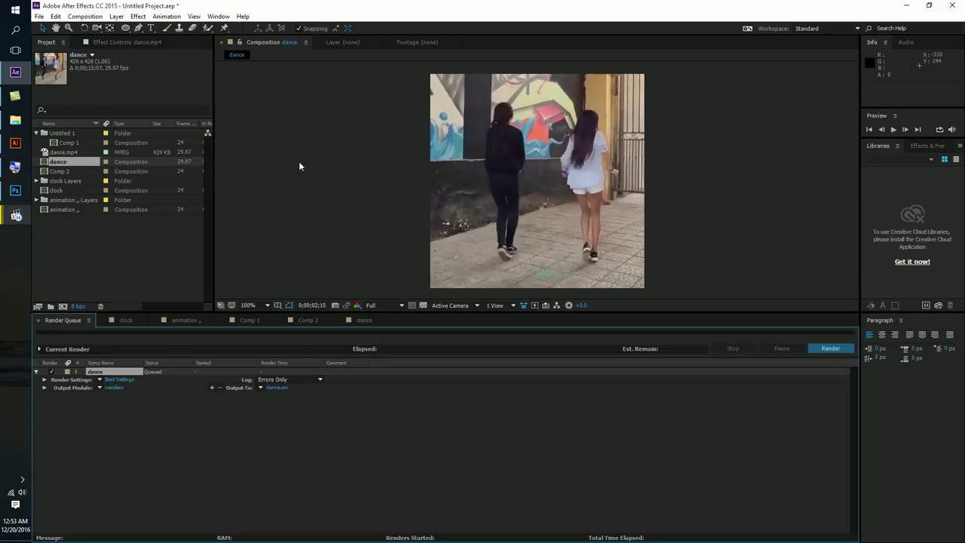
{"action": "left_click", "coordinate": [115, 387]}
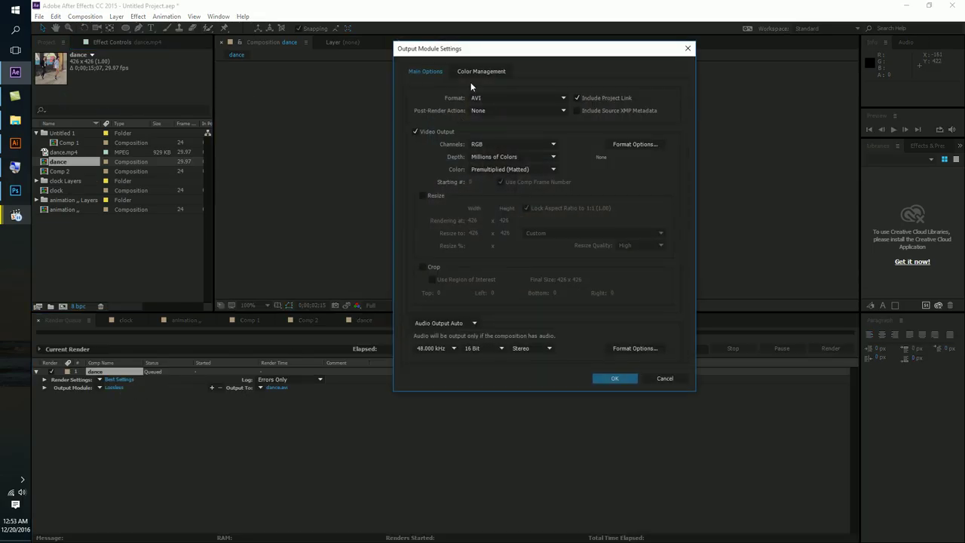
{"action": "left_click", "coordinate": [517, 98]}
{"action": "left_click", "coordinate": [535, 154]}
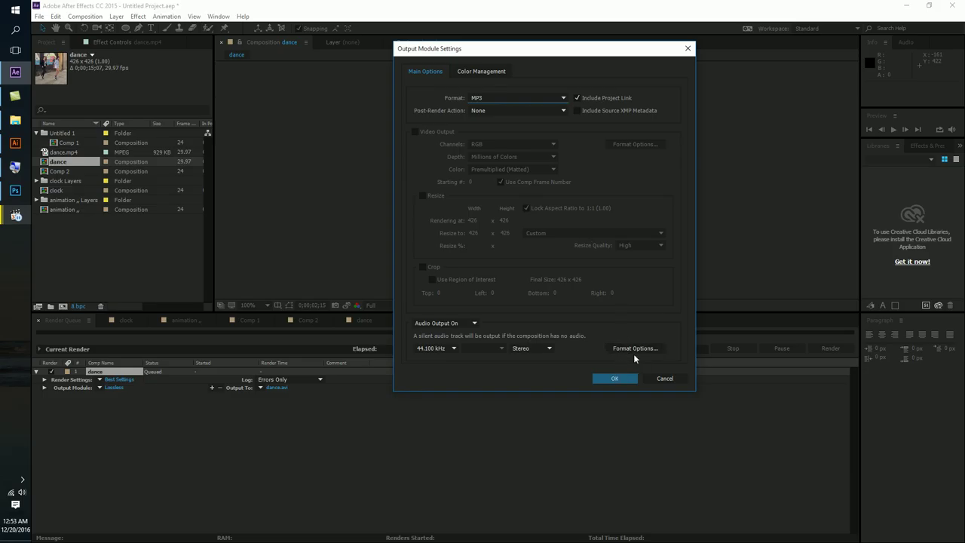
{"action": "left_click", "coordinate": [614, 378]}
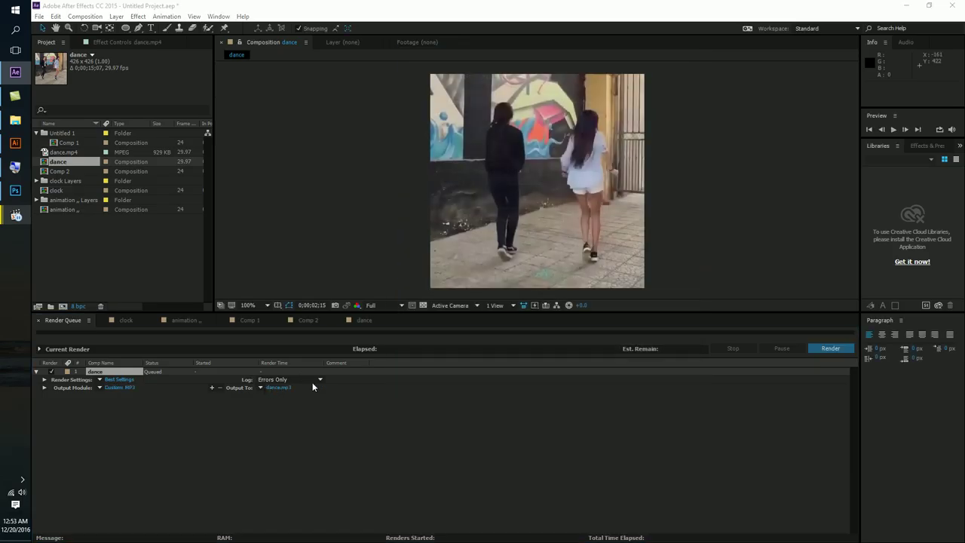
Render the output to Desktop as dance.mp3 and show the desktop
{"action": "left_click", "coordinate": [276, 387]}
{"action": "left_click", "coordinate": [72, 95]}
{"action": "left_click", "coordinate": [427, 302]}
{"action": "left_click", "coordinate": [826, 349]}
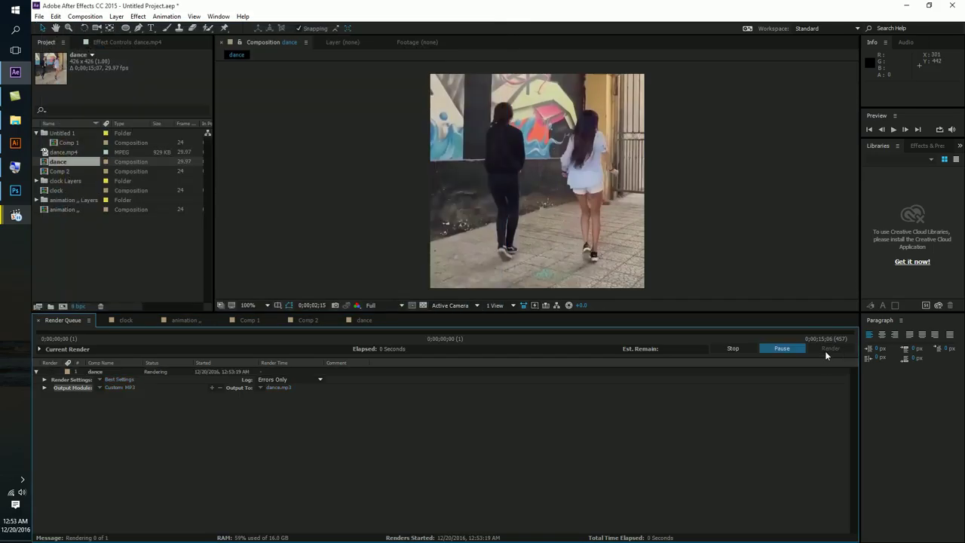
{"action": "key", "text": "super+d"}
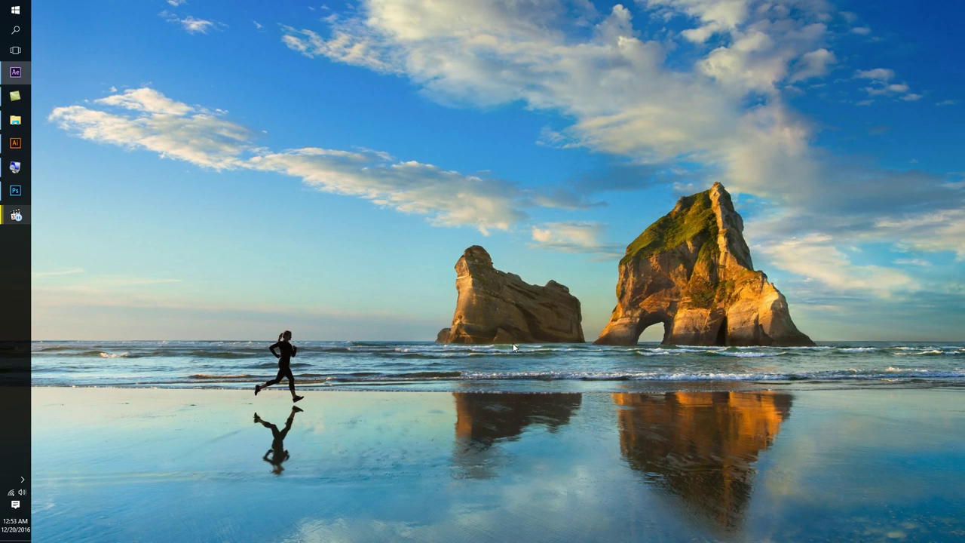
Play the rendered dance MP3 in Windows Media Player with the volume at maximum
{"action": "double_click", "coordinate": [143, 360]}
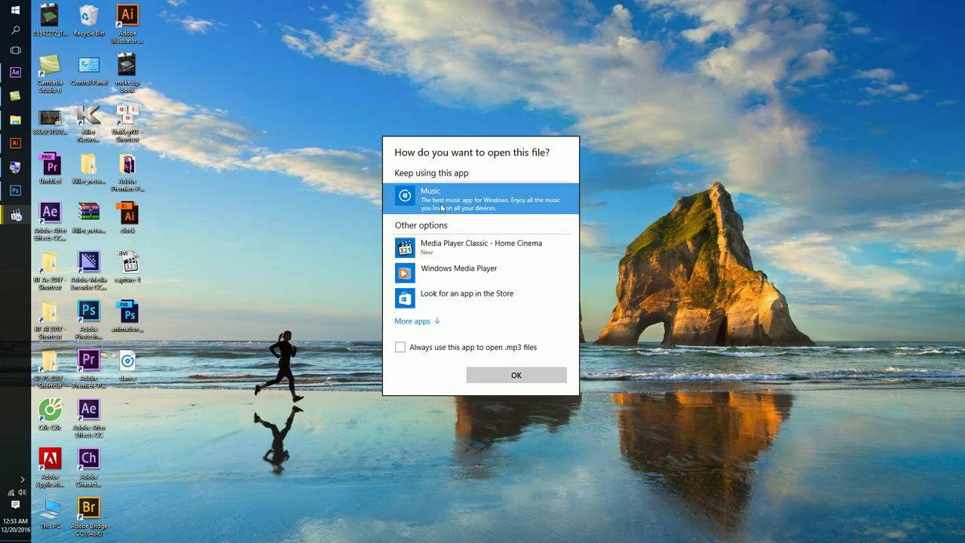
{"action": "left_click", "coordinate": [446, 279]}
{"action": "left_click", "coordinate": [499, 373]}
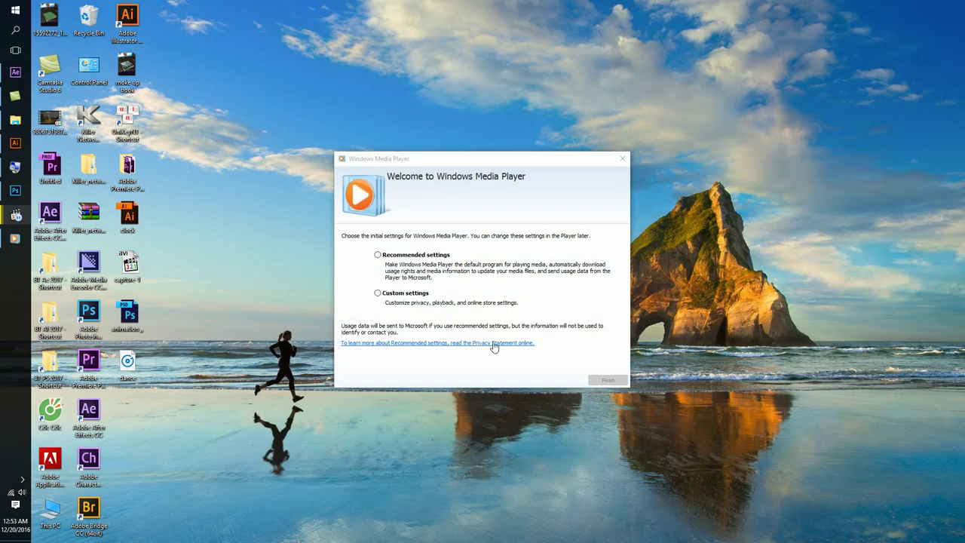
{"action": "left_click", "coordinate": [608, 380]}
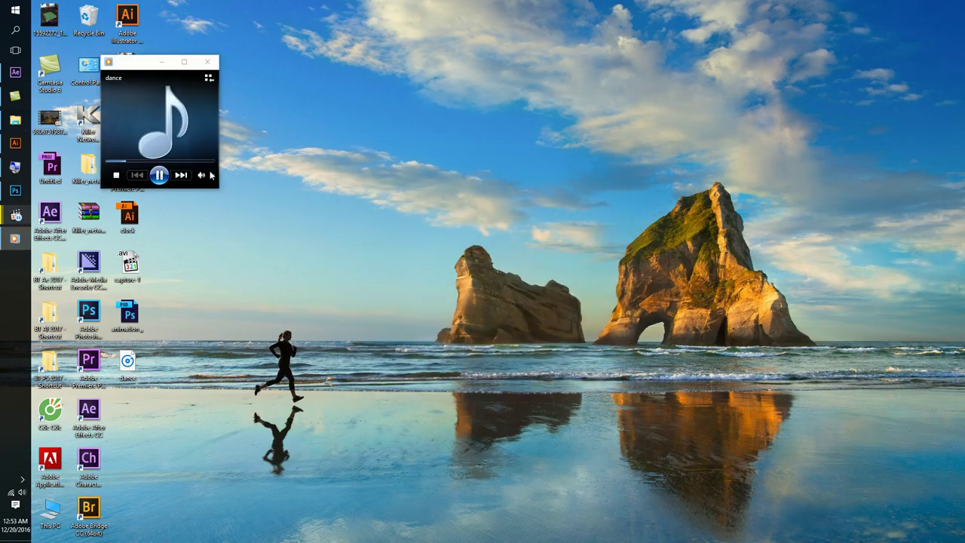
{"action": "mouse_move", "coordinate": [201, 174]}
{"action": "left_click_drag", "start_coordinate": [208, 176], "coordinate": [219, 178]}
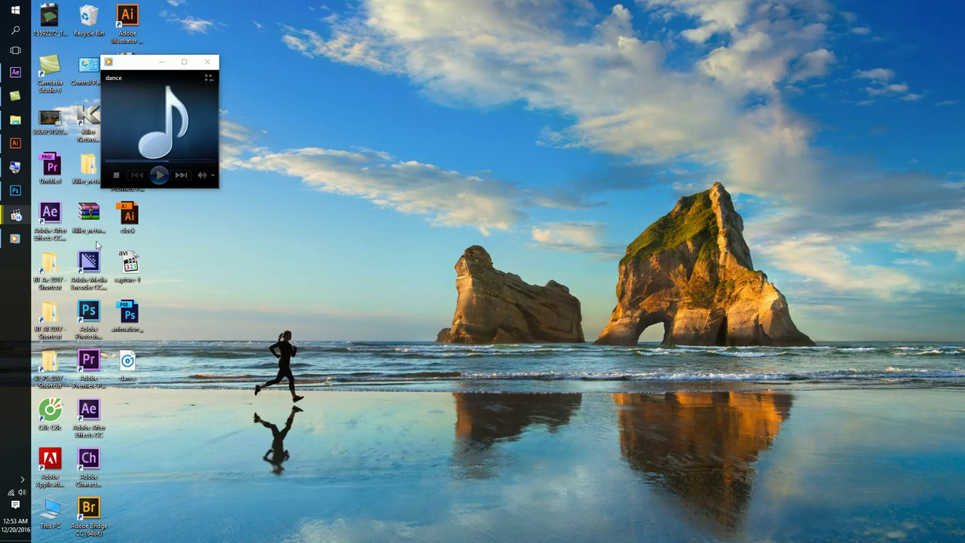
{"action": "mouse_move", "coordinate": [7, 122]}
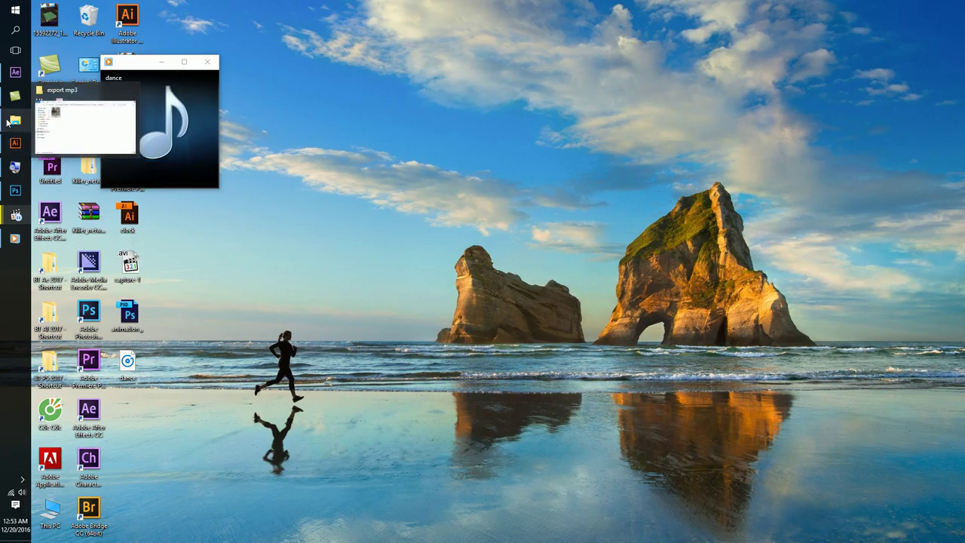